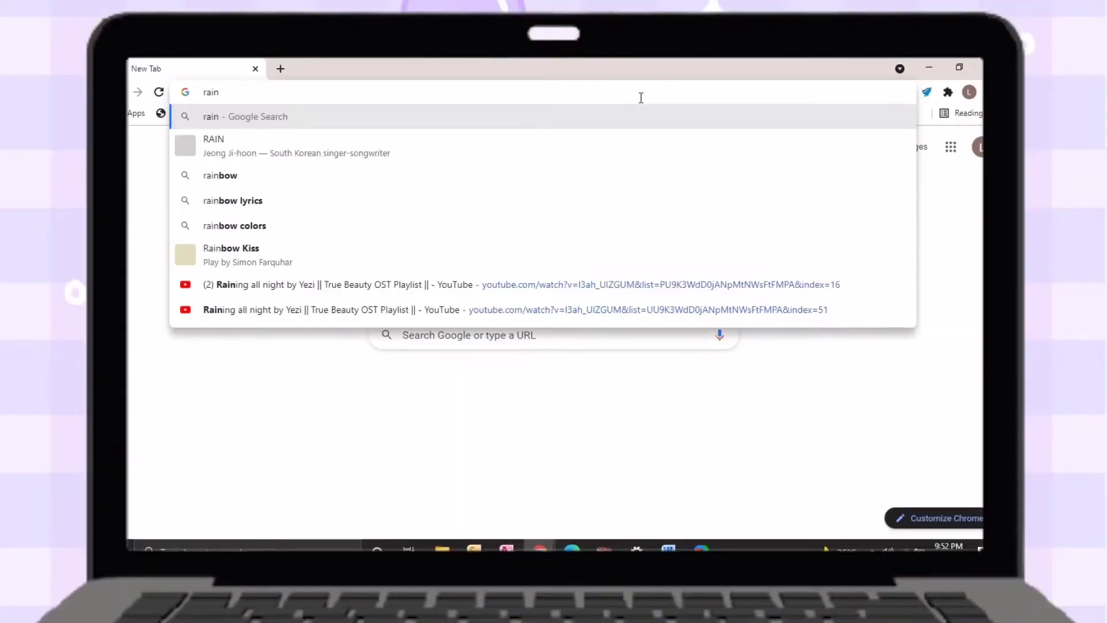
Search the web for "rainmeter app download" and open the official Rainmeter desktop customization tool site.
type("meter")
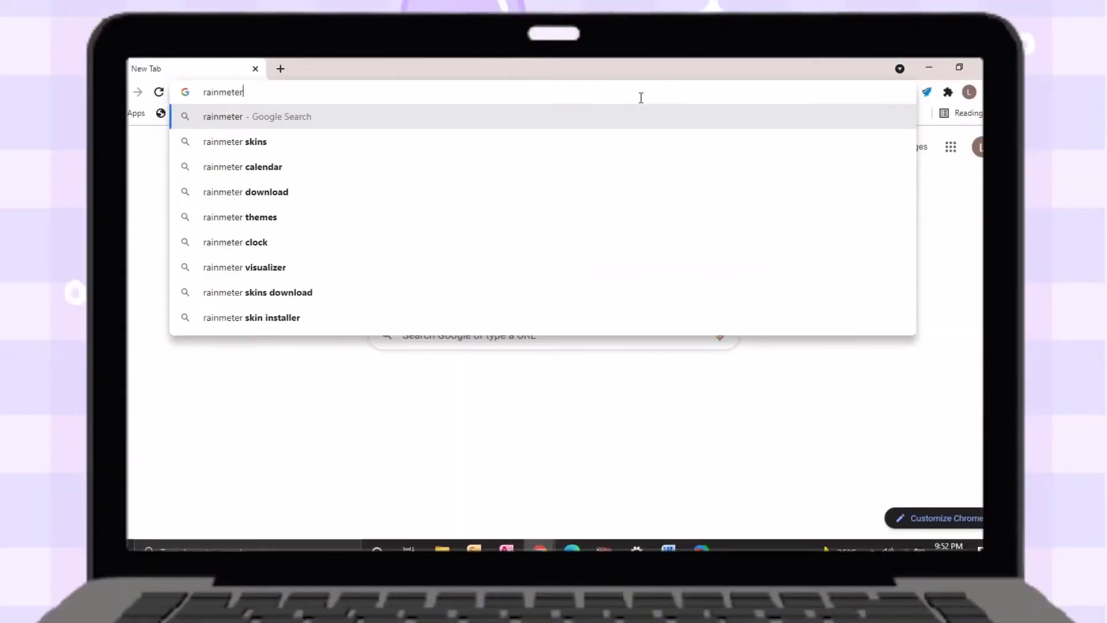
type(" app")
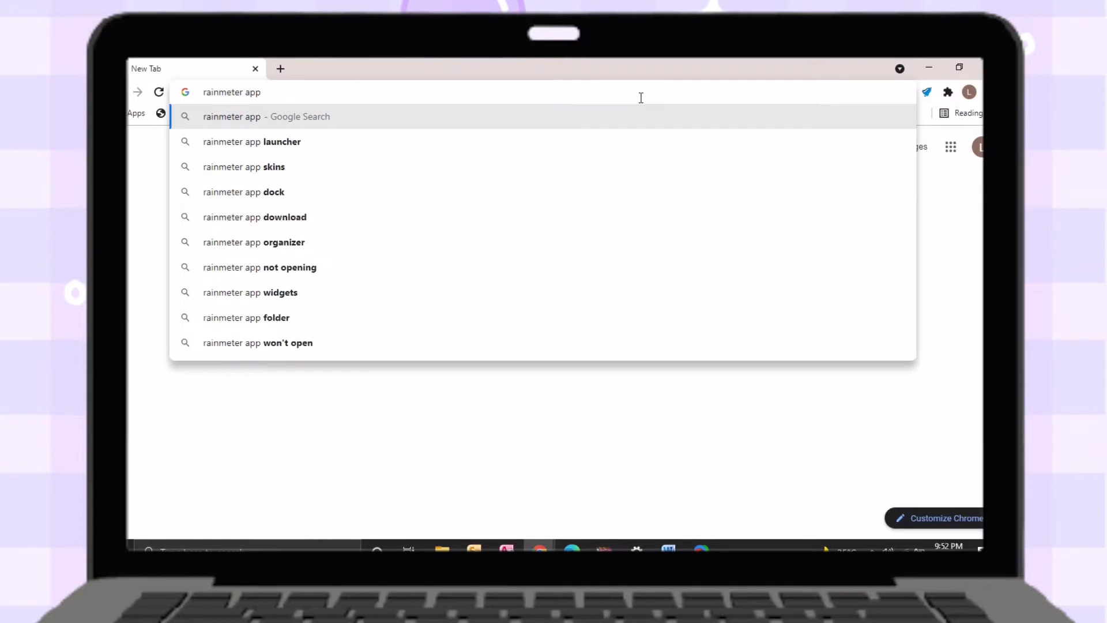
type("down")
key("Return")
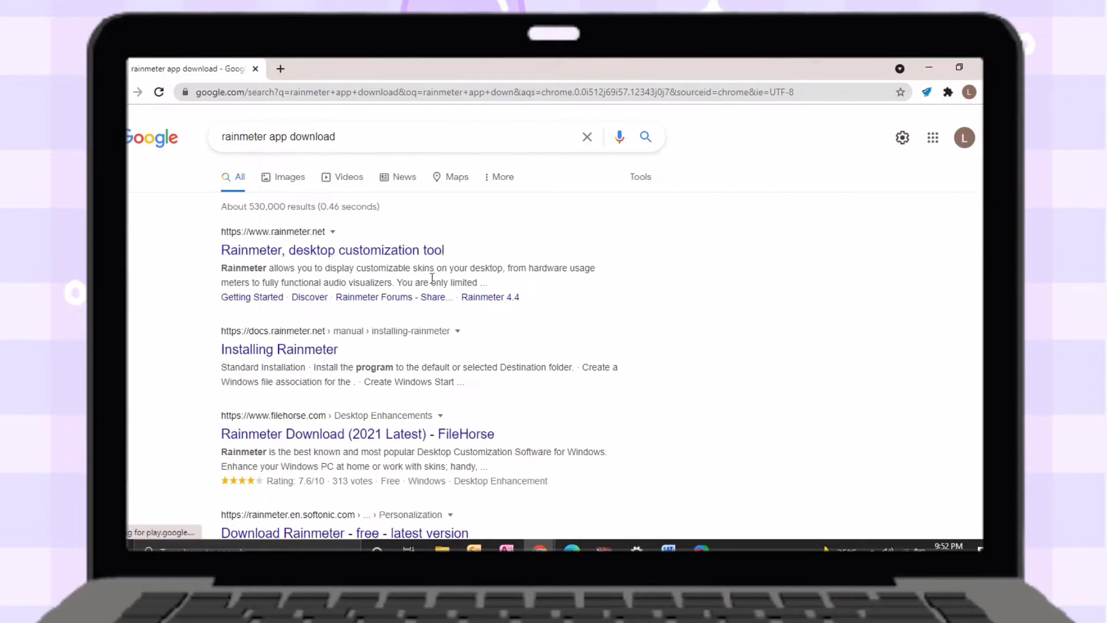
left_click(396, 254)
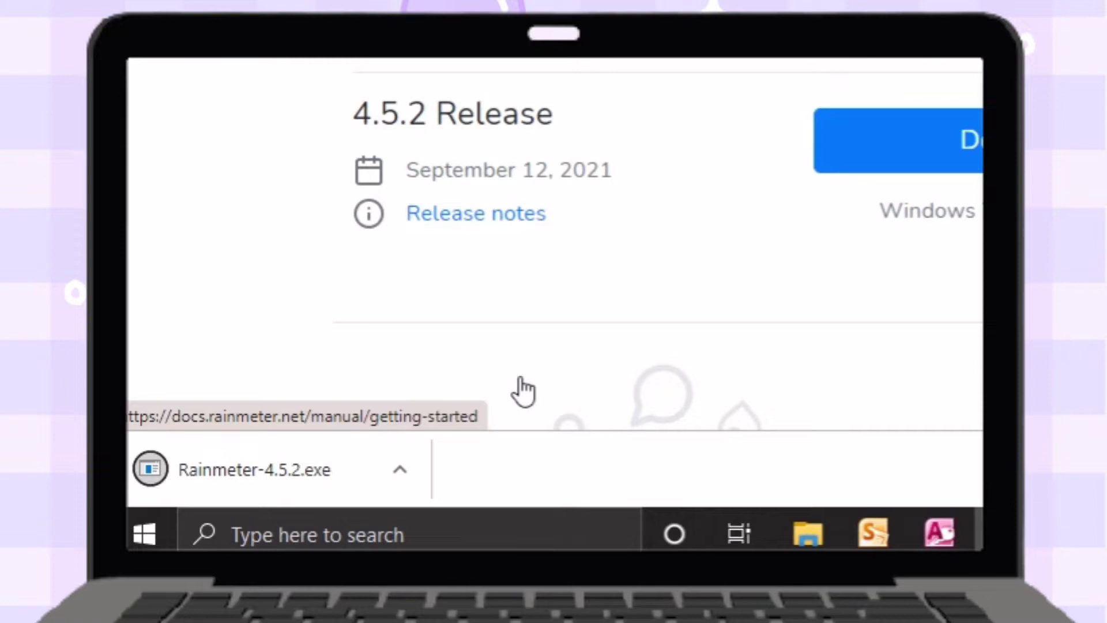
Run the downloaded Rainmeter-4.5.2.exe and complete a standard installation with Run Rainmeter enabled.
left_click(399, 471)
left_click(496, 297)
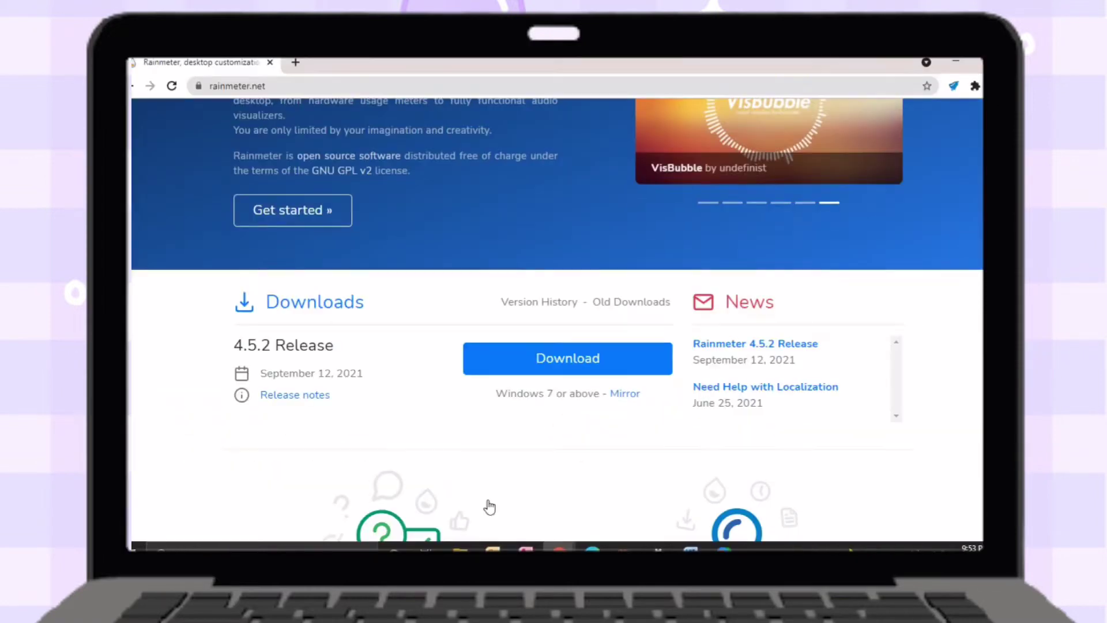
left_click(584, 332)
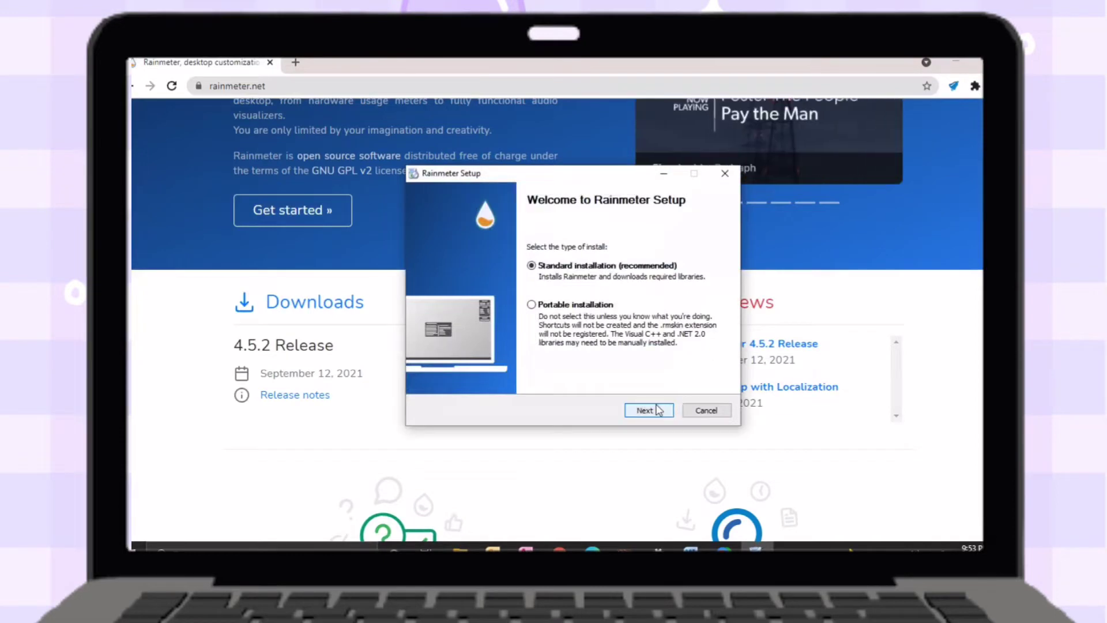
left_click(657, 409)
left_click(652, 412)
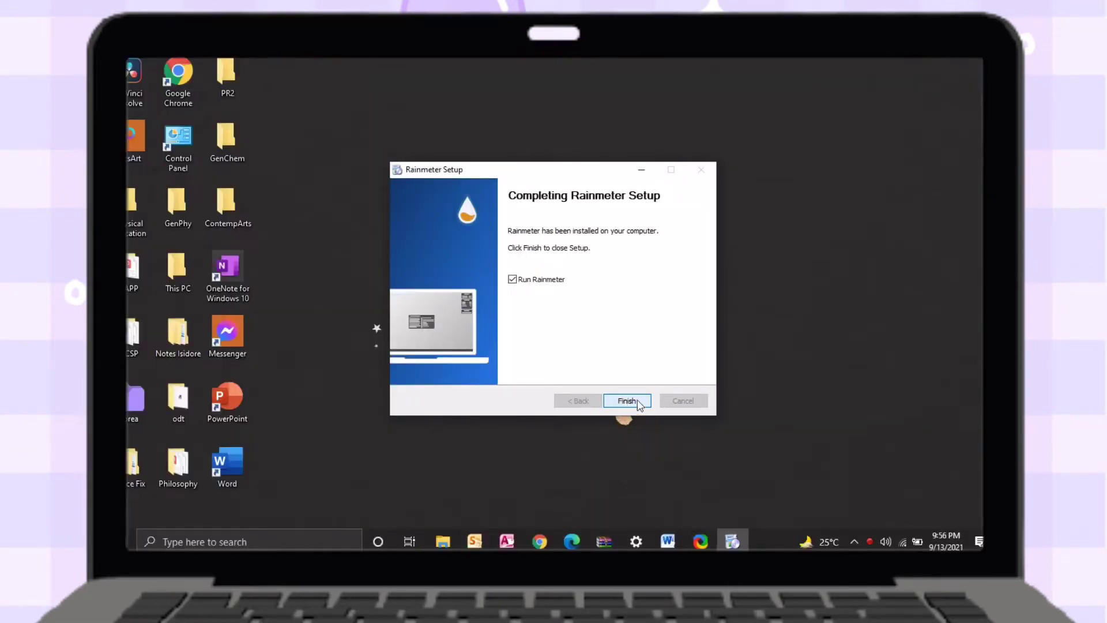
left_click(639, 405)
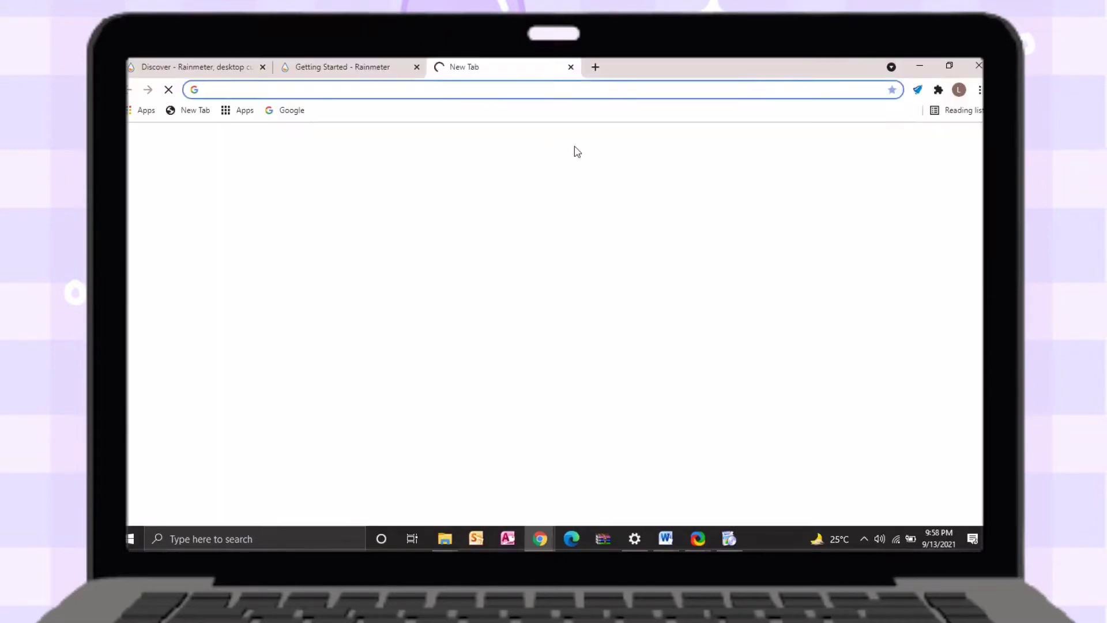
Search the web for "rain meter skins" and open the Rainmeter Skins page on visualskins.com.
type("rain")
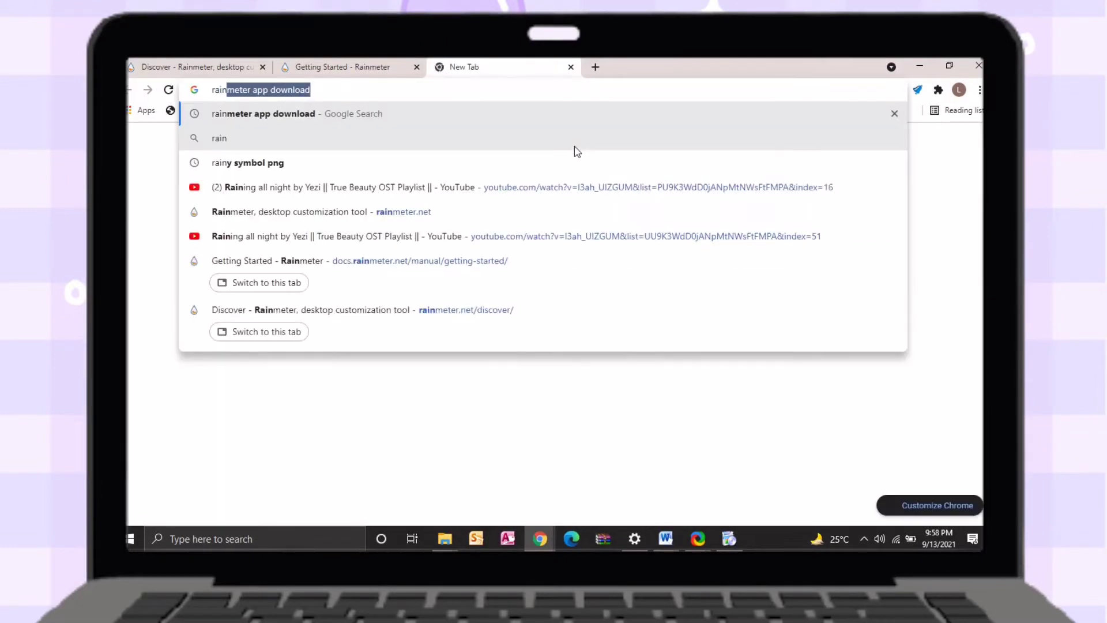
type(" meter skins")
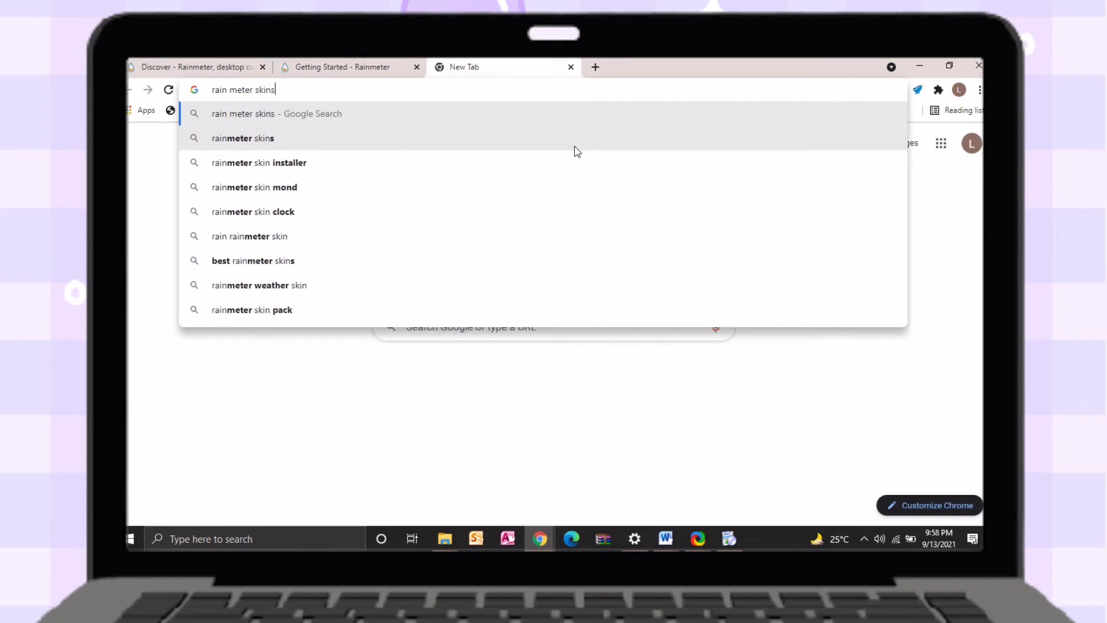
key("Return")
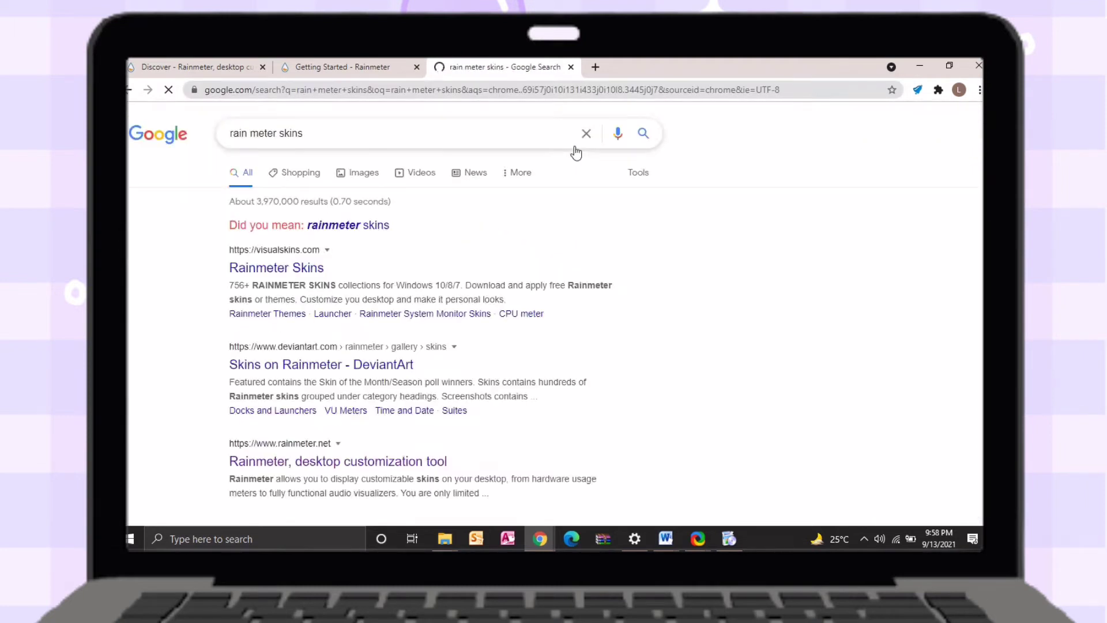
left_click(288, 267)
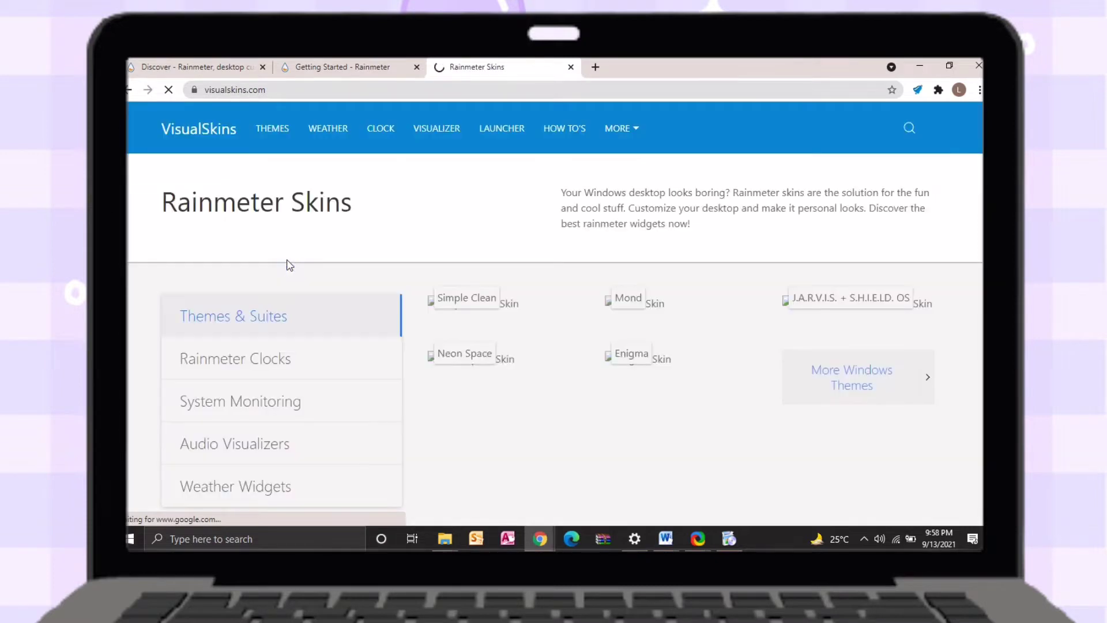
Open the Simple Clean theme from the Themes & Suites gallery, dismissing the ad, and download simple-clean.rmskin.
scroll(520, 294, "down", 2)
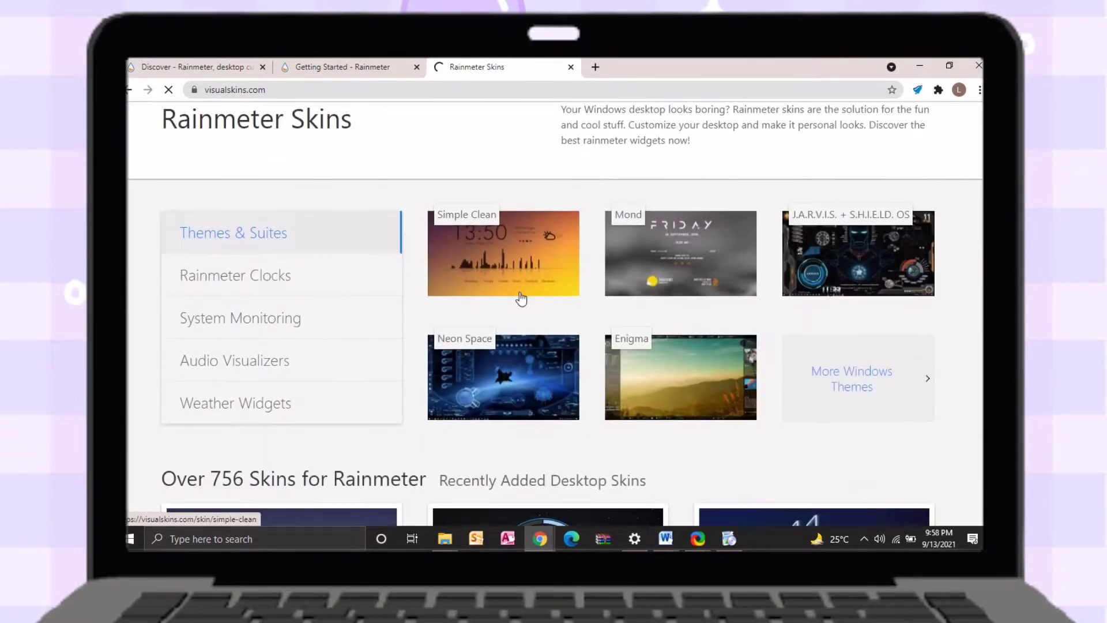
scroll(520, 292, "down", 5)
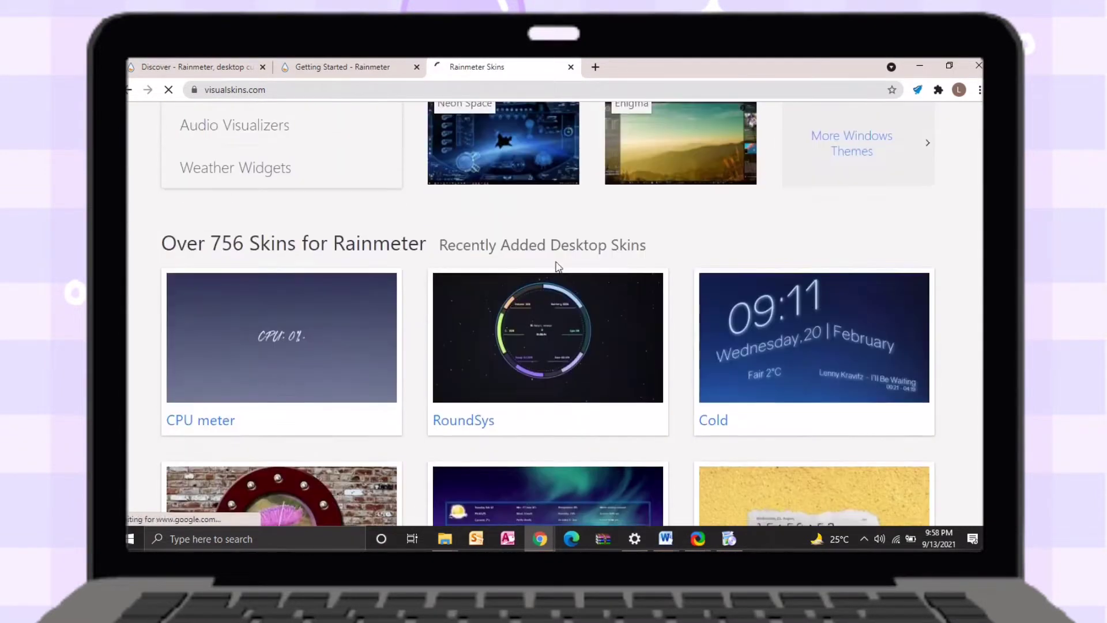
scroll(557, 266, "down", 5)
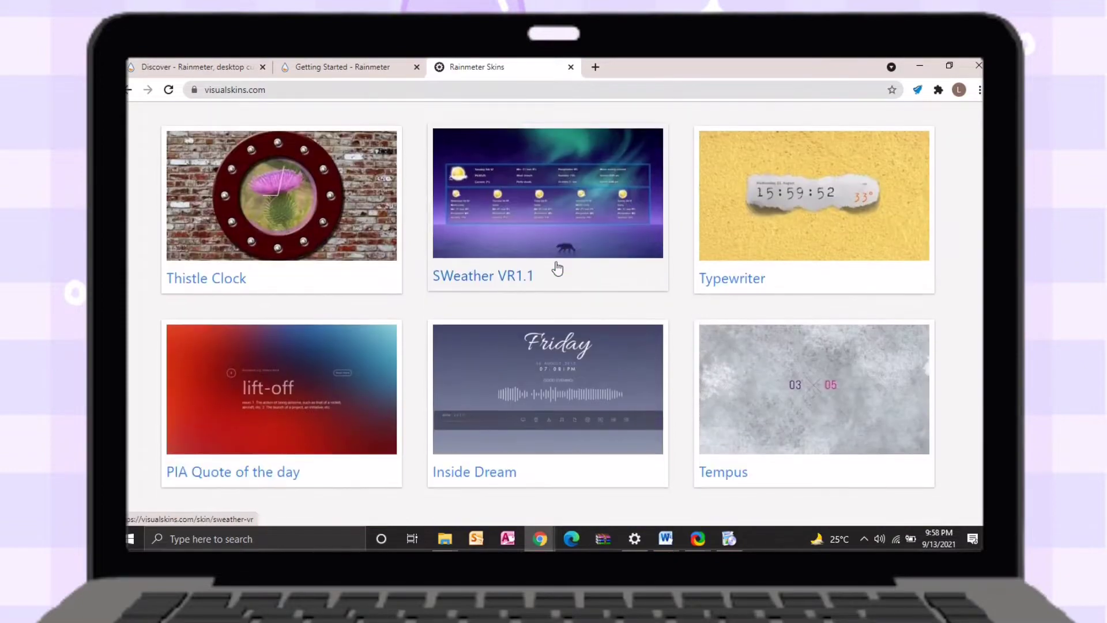
scroll(557, 266, "up", 10)
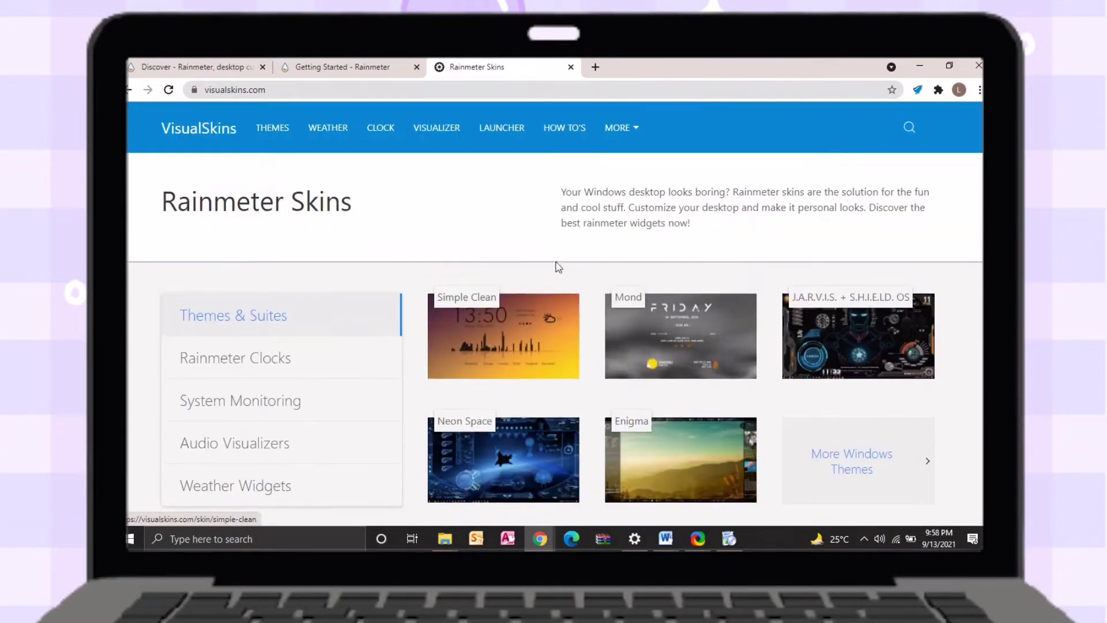
left_click(465, 300)
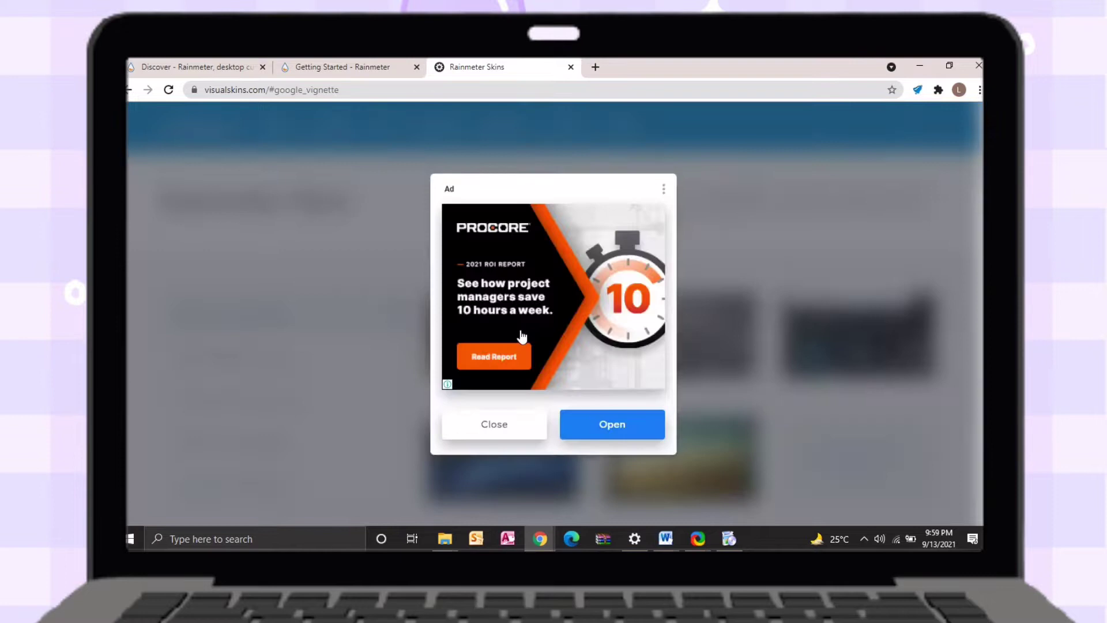
left_click(531, 425)
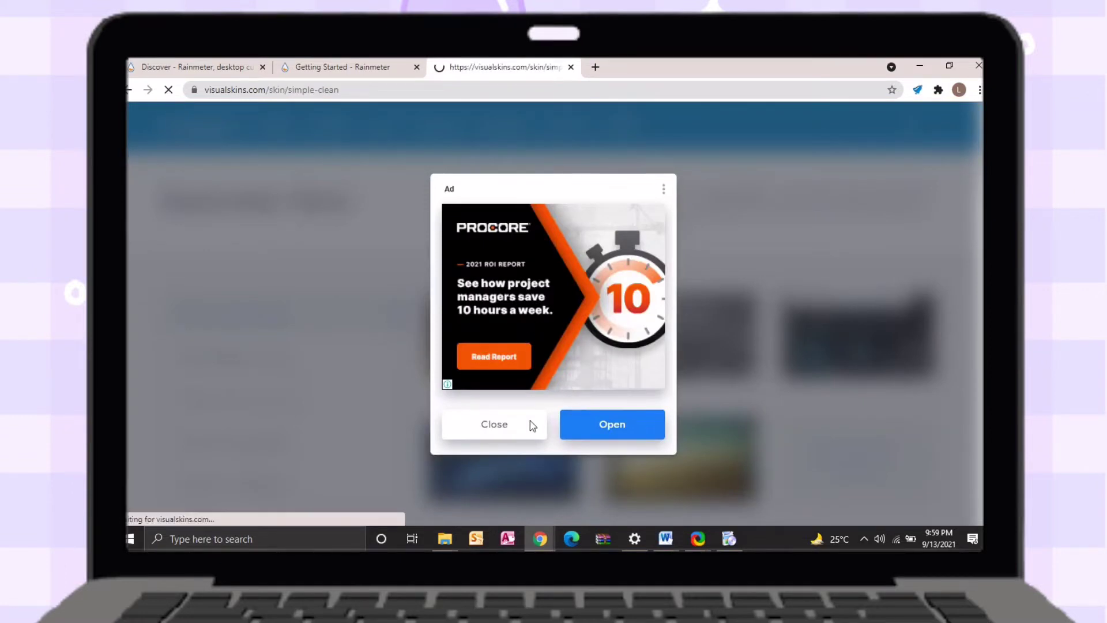
scroll(532, 426, "down", 10)
scroll(532, 425, "down", 3)
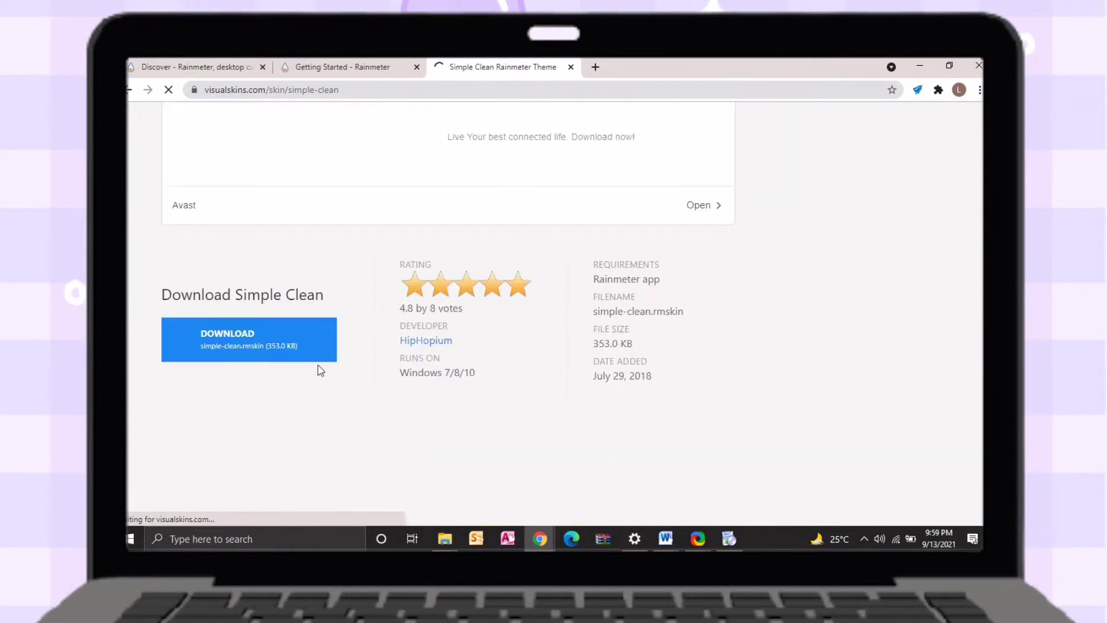
left_click(309, 360)
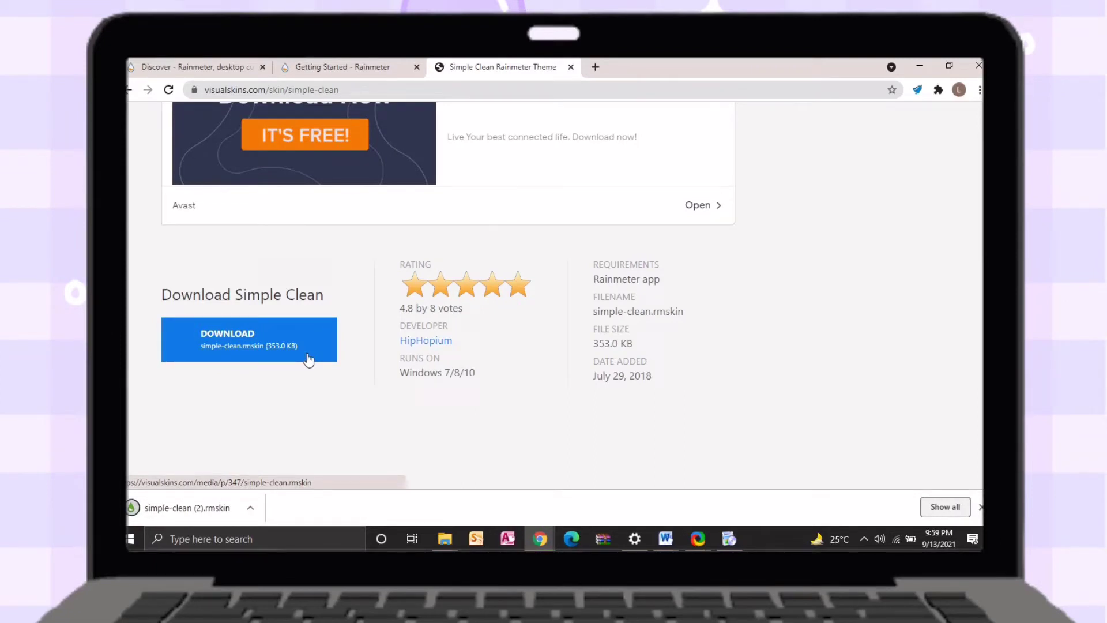
Open the downloaded skin package, install Simple Clean with its included layout applied, and reposition its clock on the desktop.
left_click(250, 508)
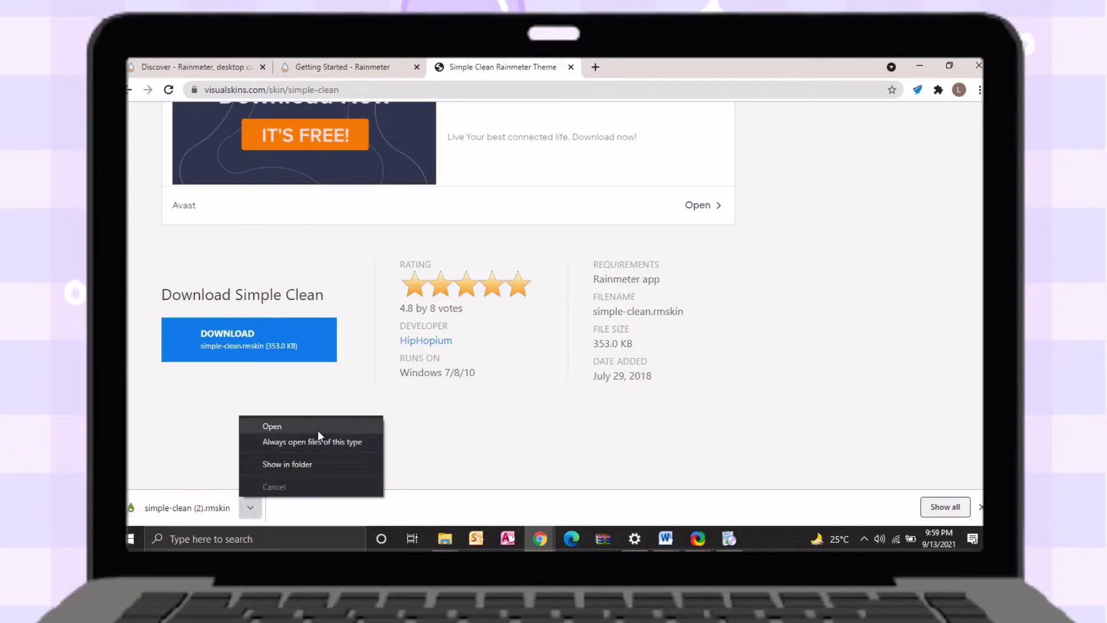
left_click(319, 432)
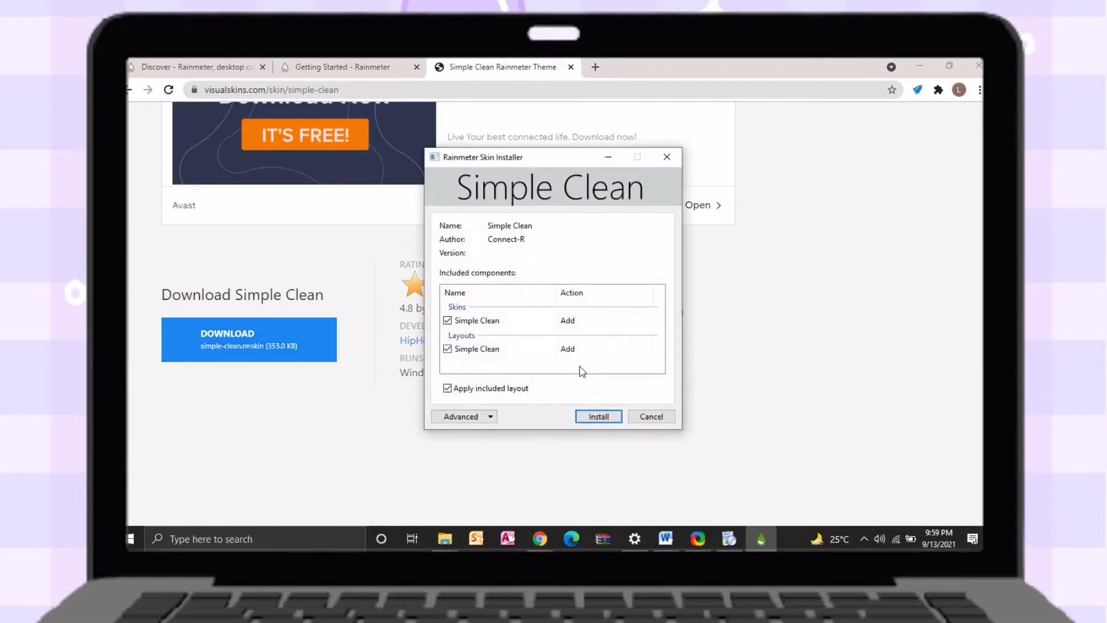
left_click(599, 416)
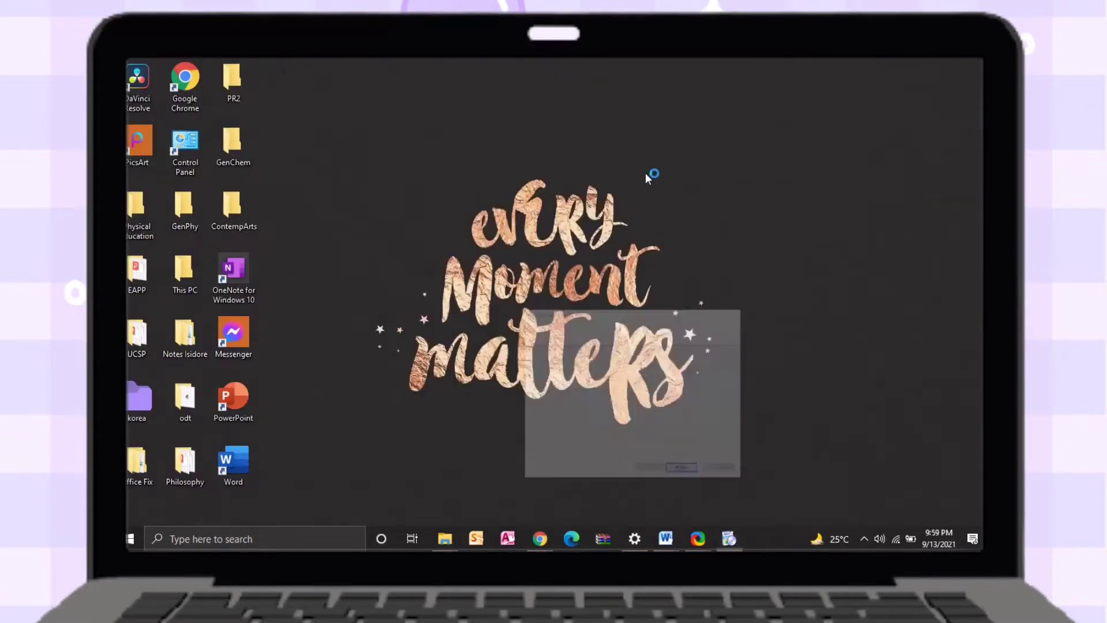
left_click_drag(804, 171, 603, 123)
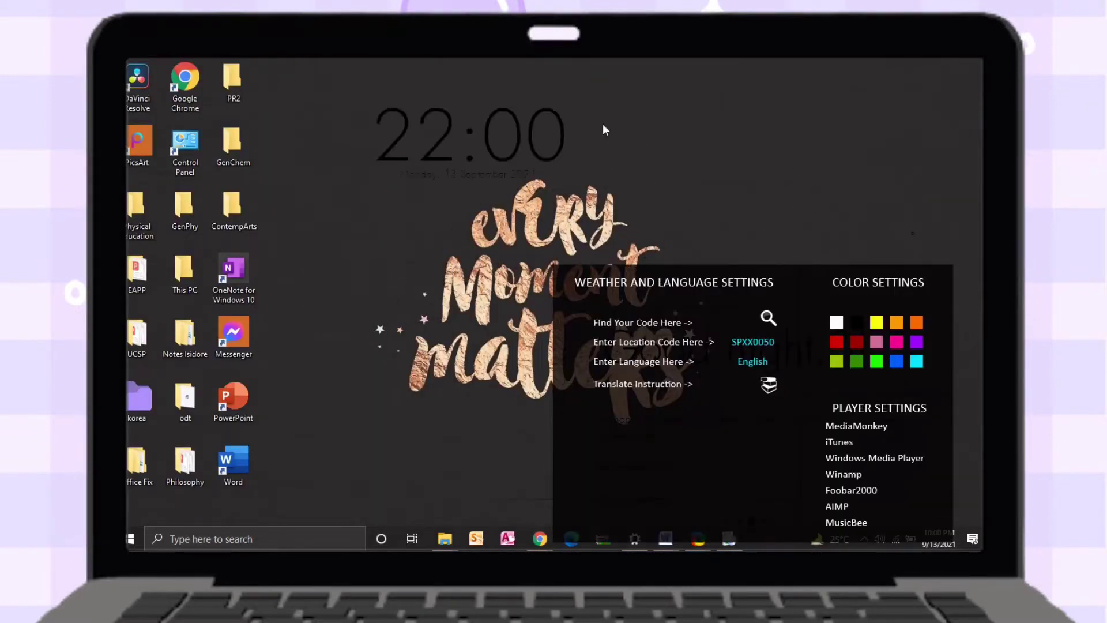
Load the 12 h Clock.ini skin from Simple Clean's Time folder in the skin manager and move the clock toward the desktop's upper-right area.
right_click(882, 184)
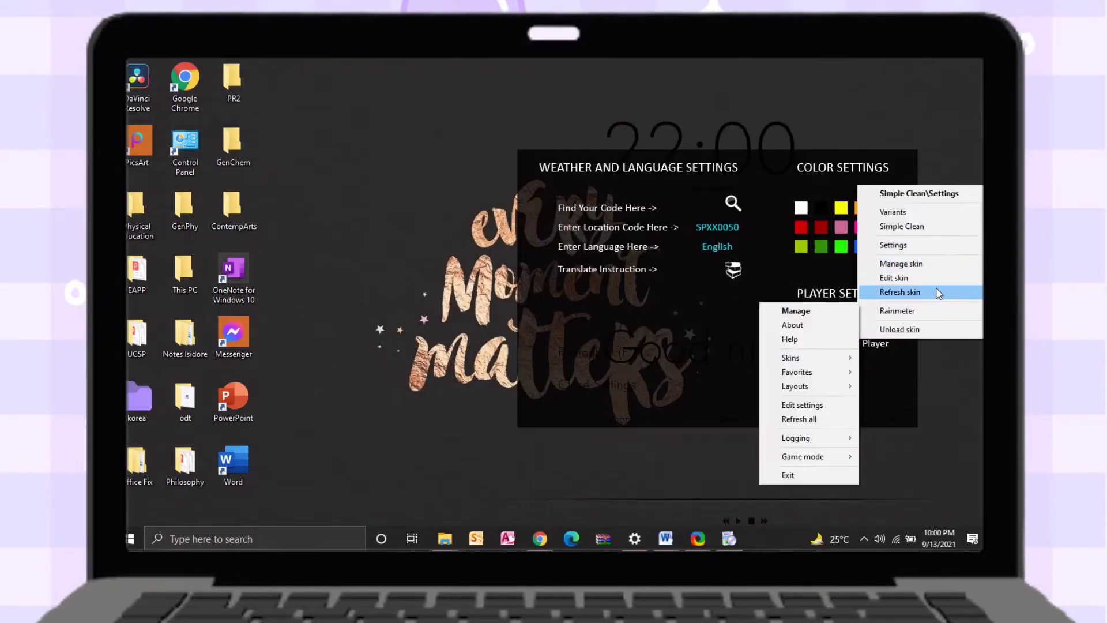
left_click(931, 264)
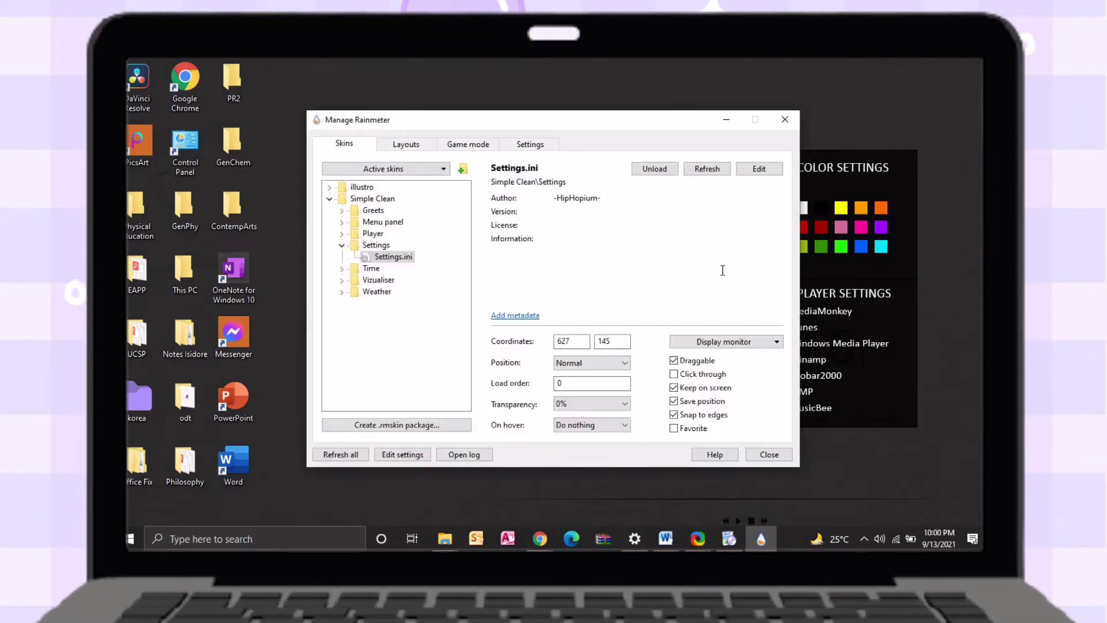
left_click(430, 145)
left_click(368, 146)
double_click(372, 270)
left_click(413, 281)
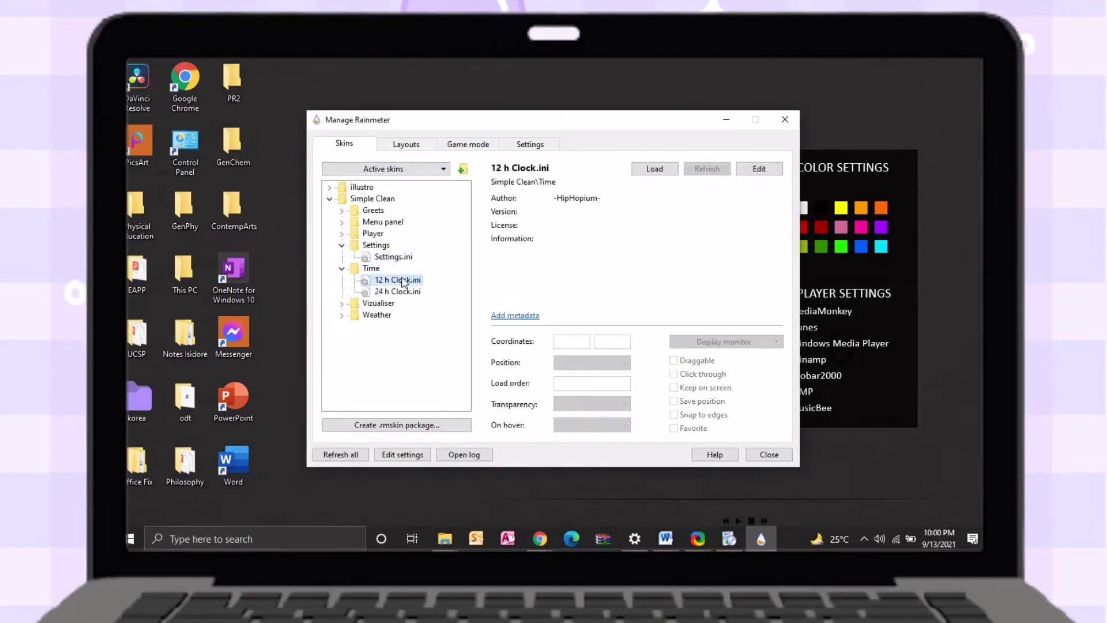
double_click(402, 281)
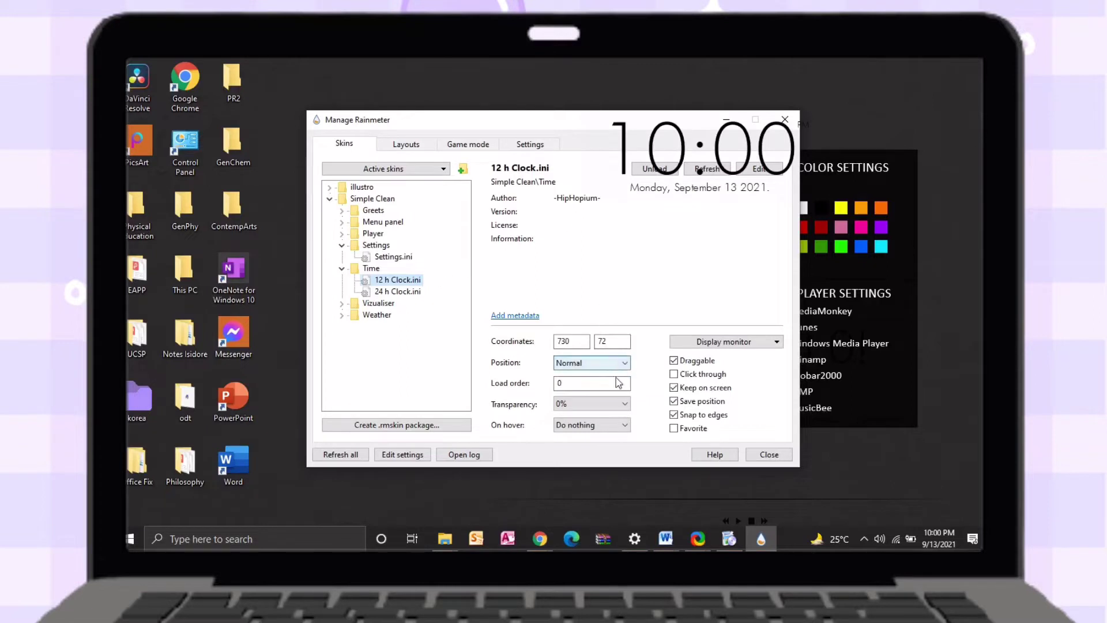
left_click(716, 343)
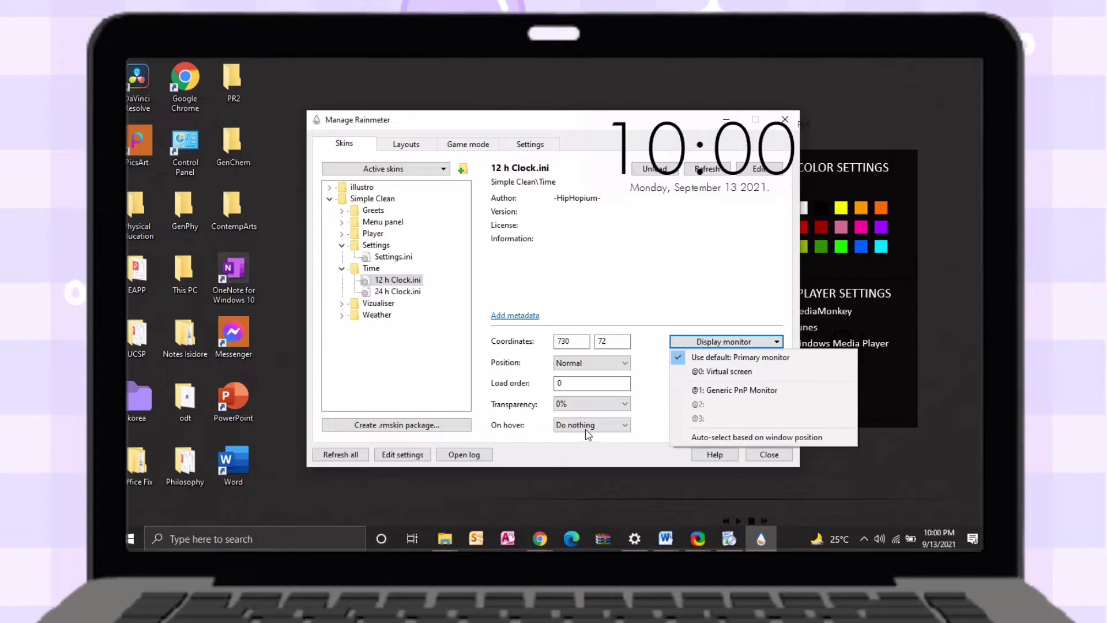
left_click_drag(721, 133, 885, 103)
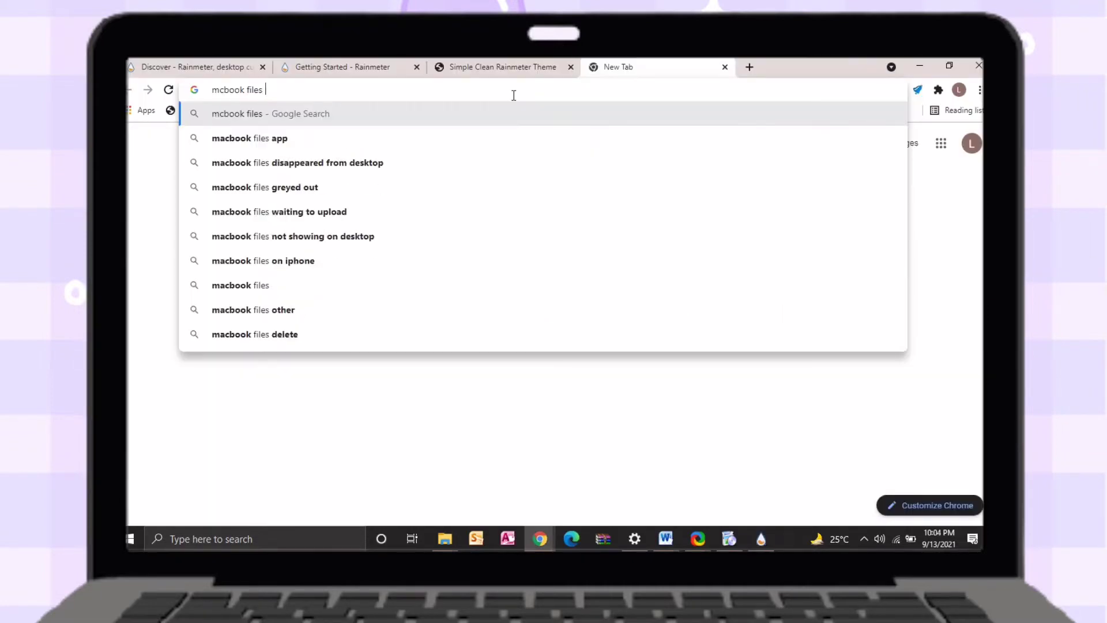
Search the web for "mcbook files icon" and show the image results.
type("icon")
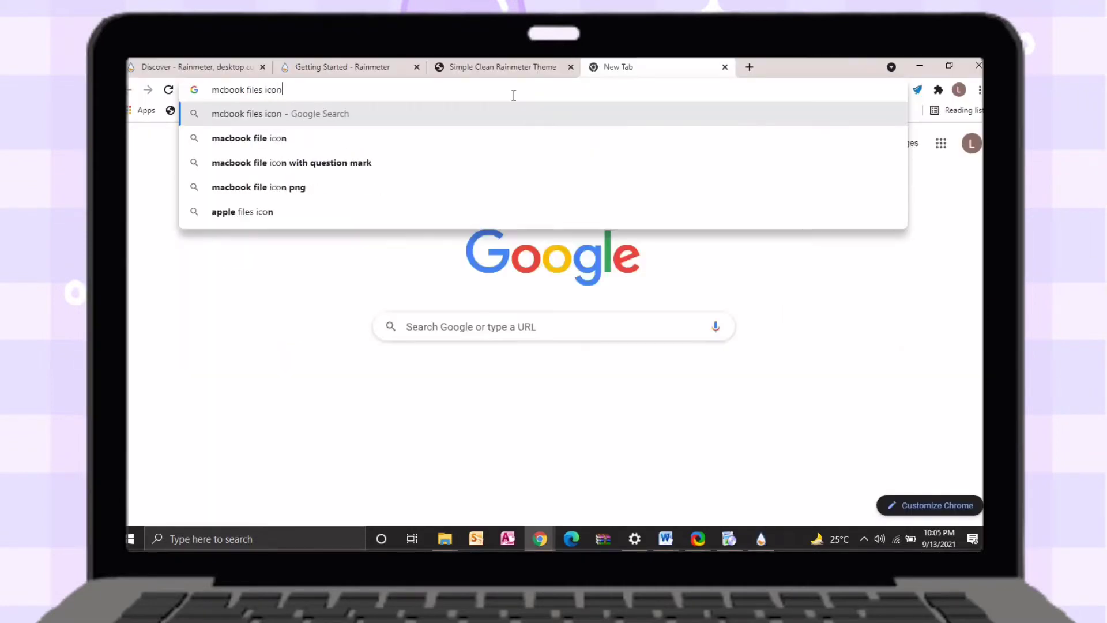
key("Return")
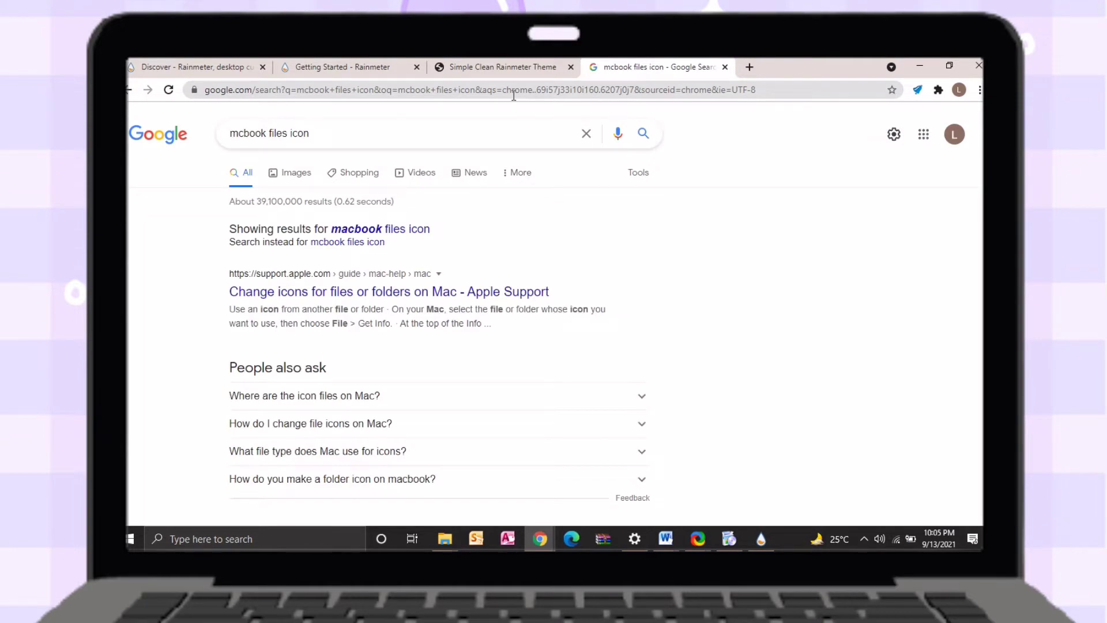
left_click(289, 173)
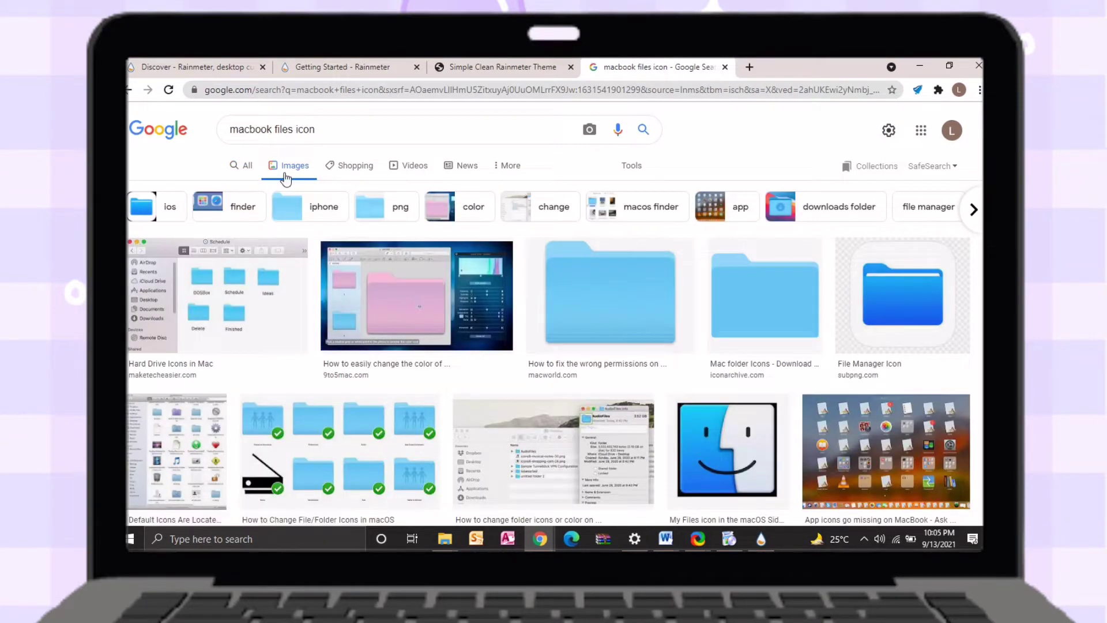
Change the image search to "mcbook folder icons purple" to look for purple folder icons.
left_click(231, 130)
type("violet")
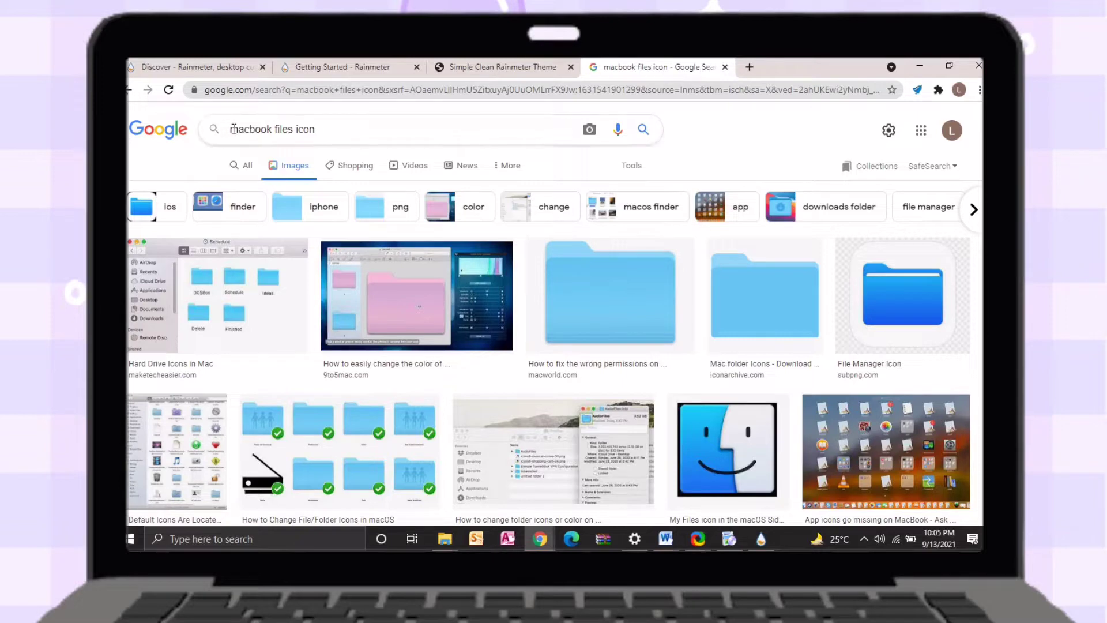
key("Return")
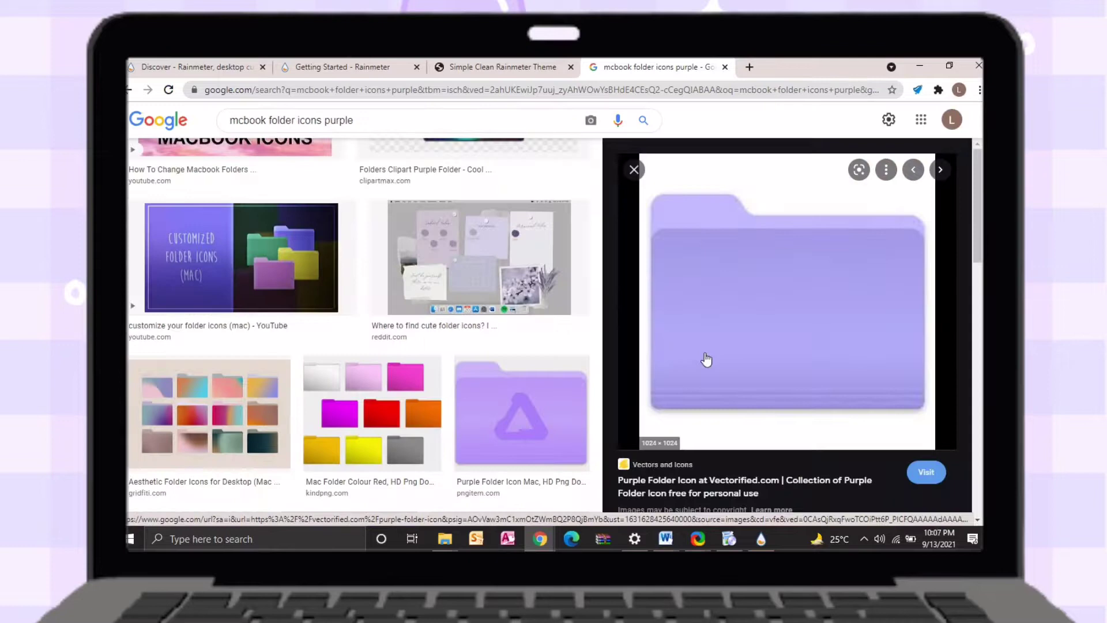
Save the plain purple folder image from the Vectorified result to Downloads as a JPEG named images.
scroll(730, 285, "down", 10)
left_click(778, 268)
right_click(823, 238)
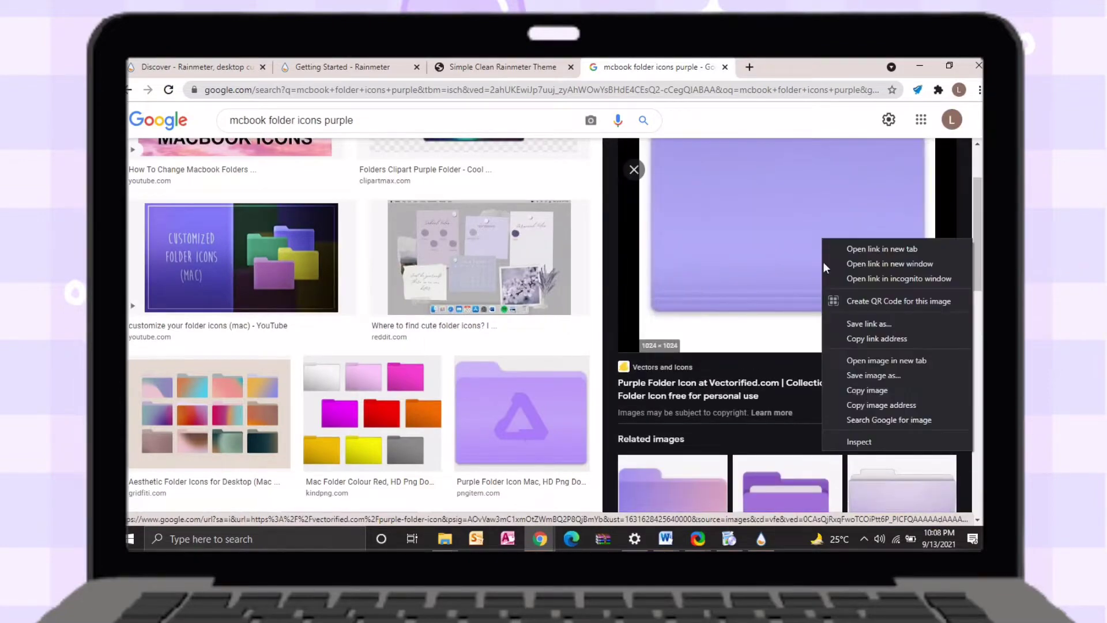
left_click(860, 376)
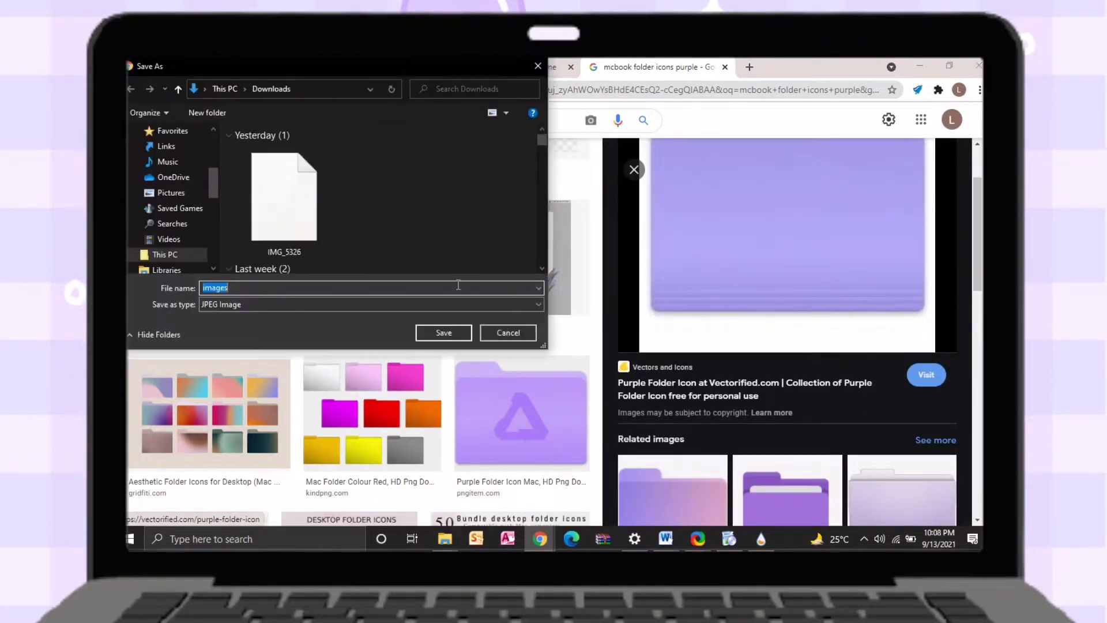
left_click(445, 334)
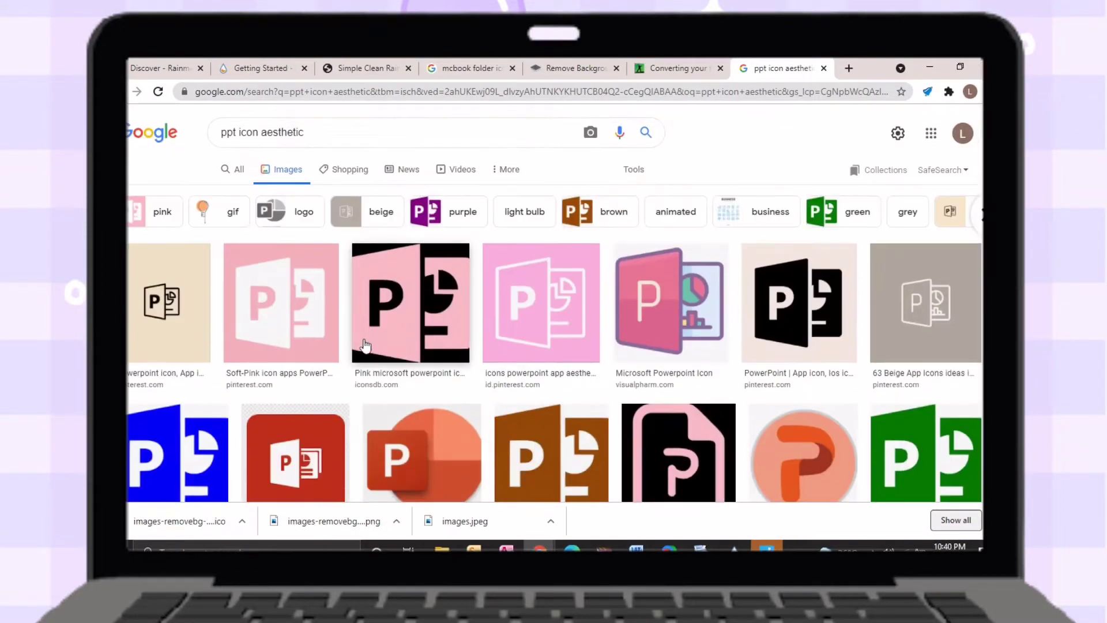
Filter the "ppt icon aesthetic" image results to purple and save the lilac PowerPoint icon image as ppt.
left_click(460, 207)
scroll(197, 235, "down", 5)
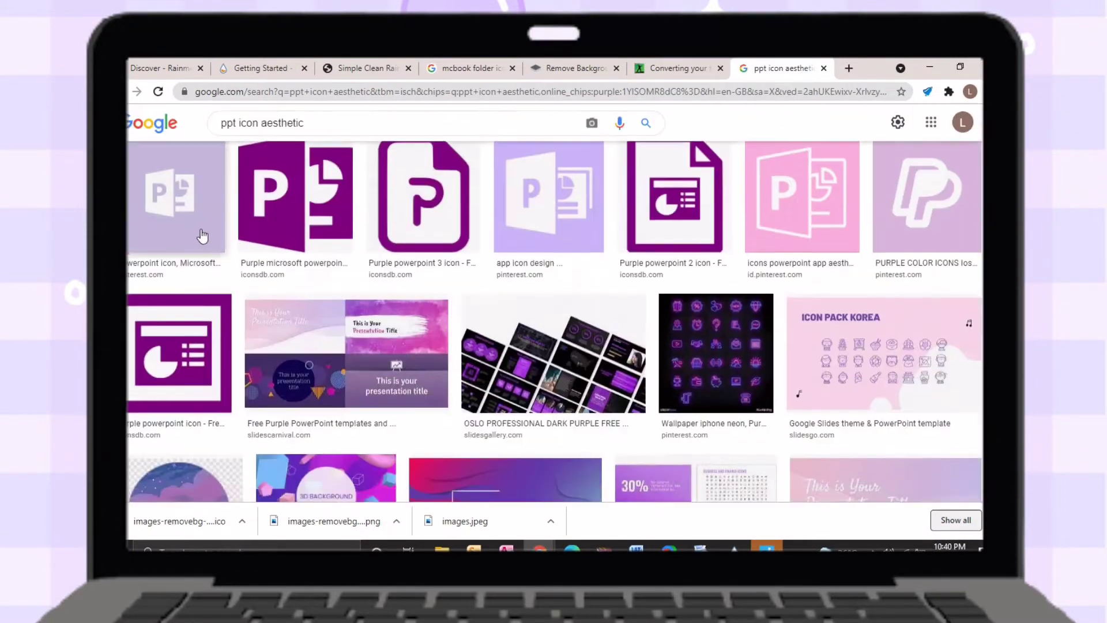
scroll(186, 247, "up", 5)
left_click(529, 257)
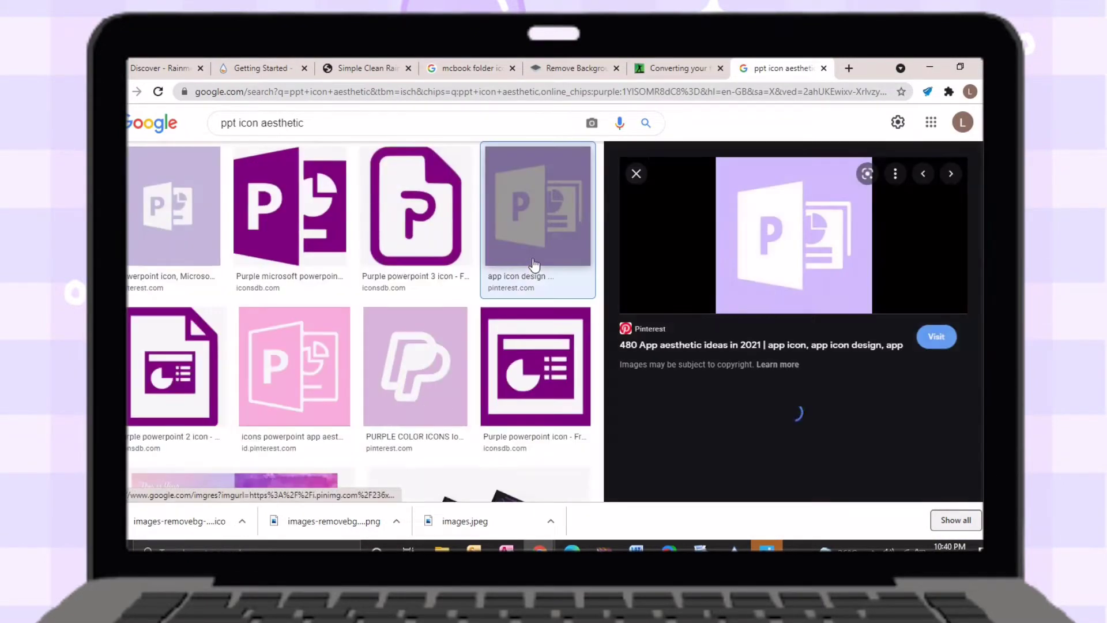
right_click(767, 285)
left_click(837, 426)
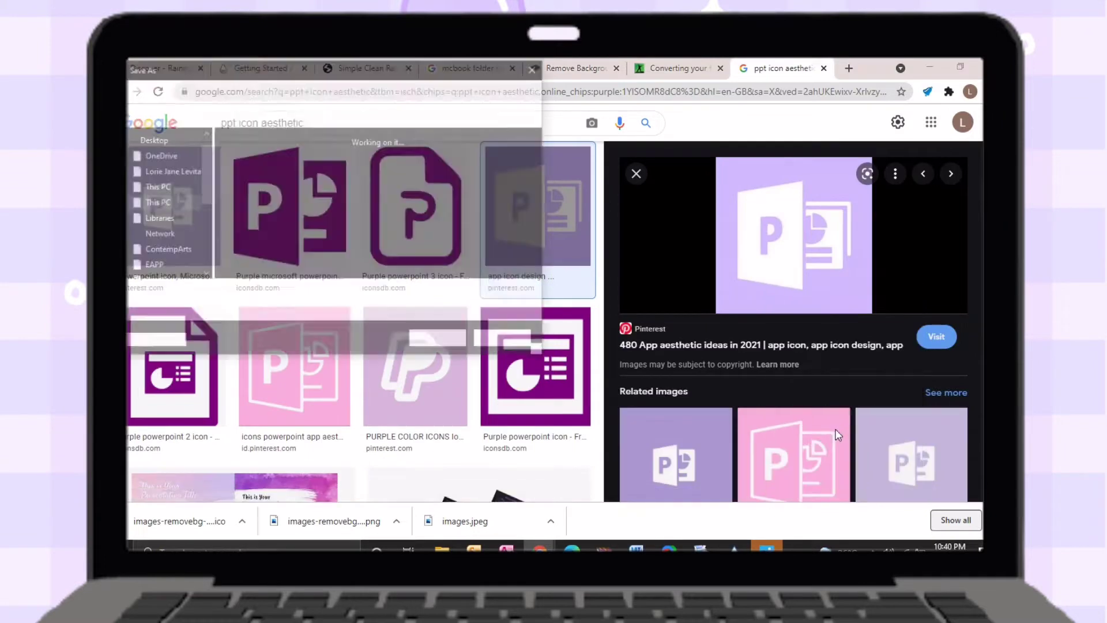
type("ppt")
key("Return")
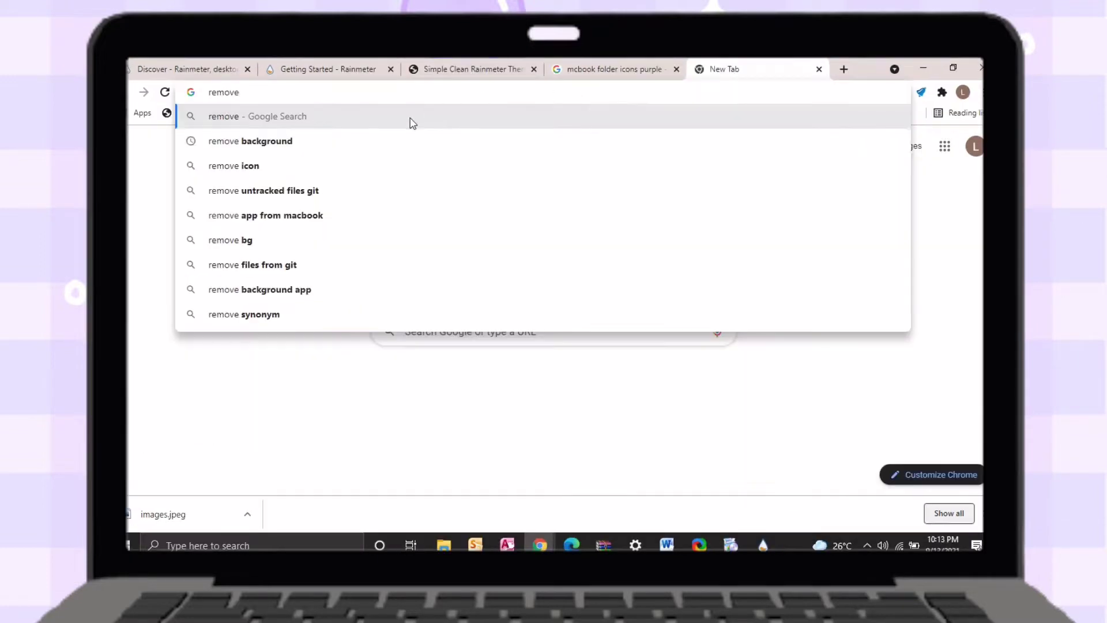
Remove the background from the downloaded purple folder picture "images" using remove.bg and download the resulting PNG.
left_click(395, 144)
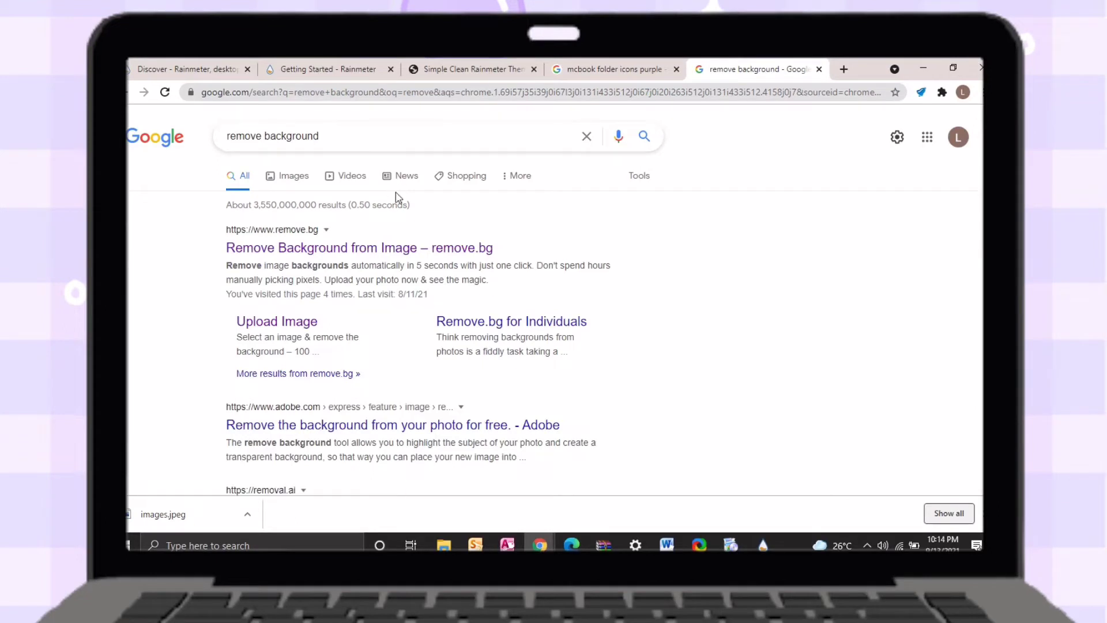
left_click(413, 249)
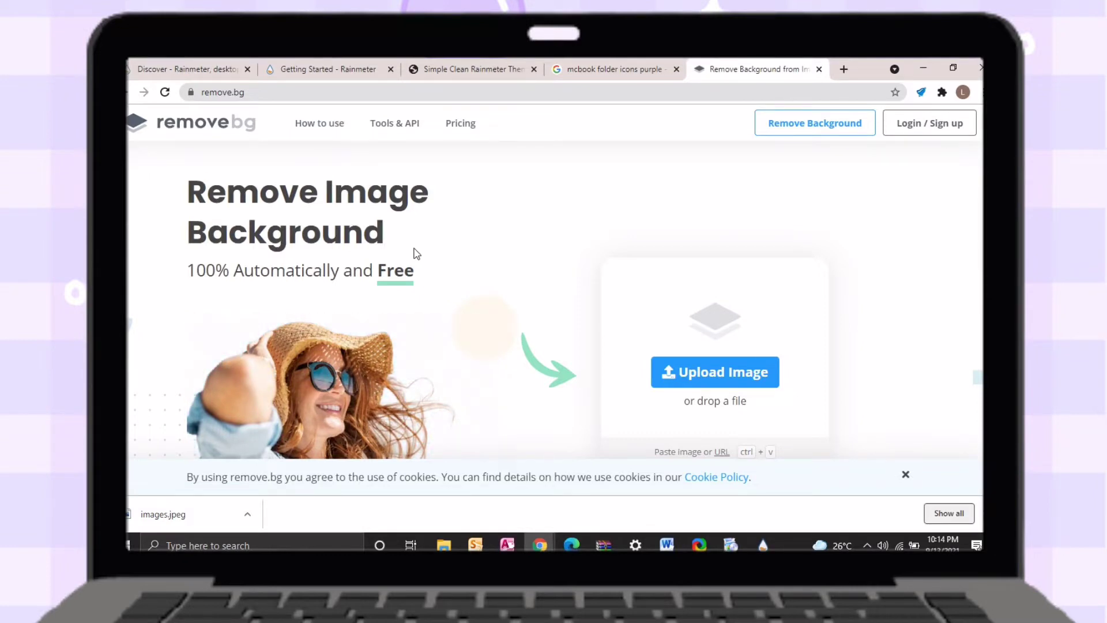
left_click(683, 372)
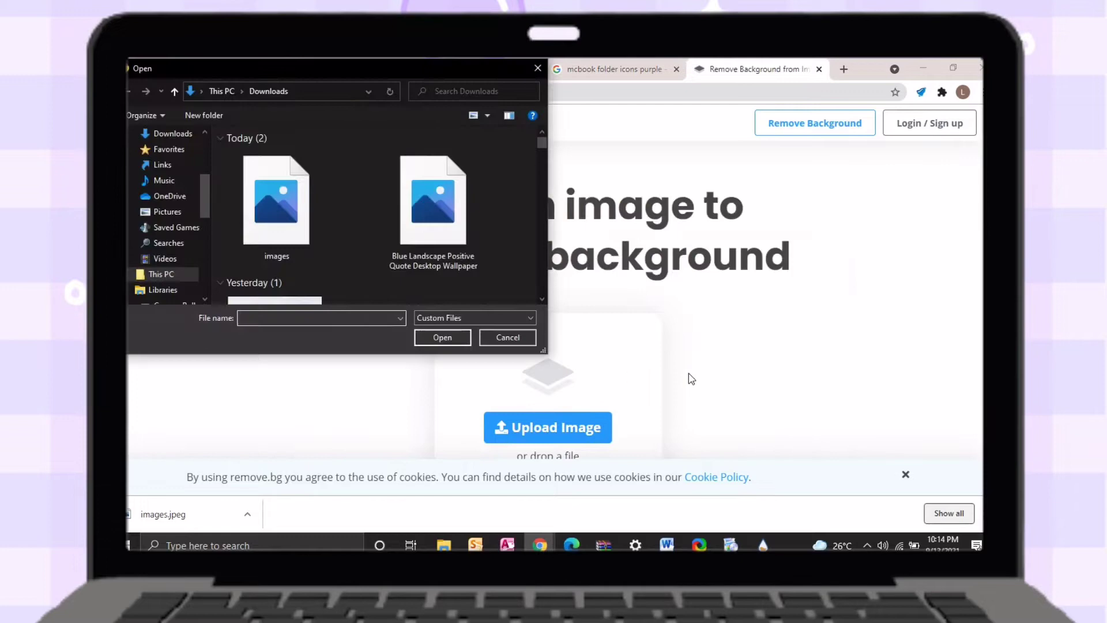
double_click(304, 191)
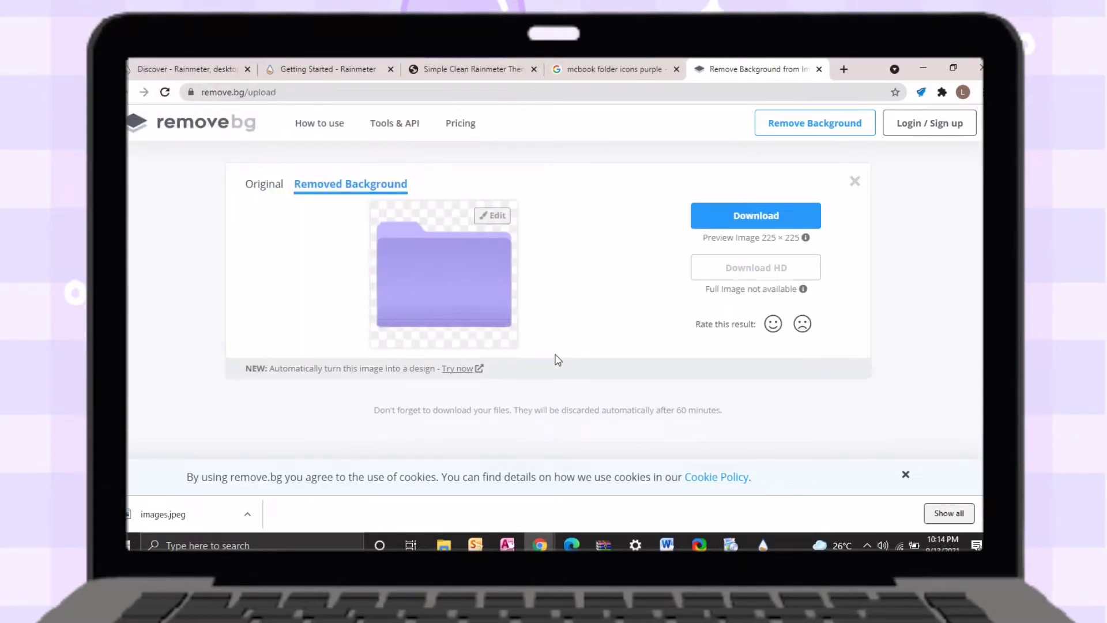
left_click(796, 218)
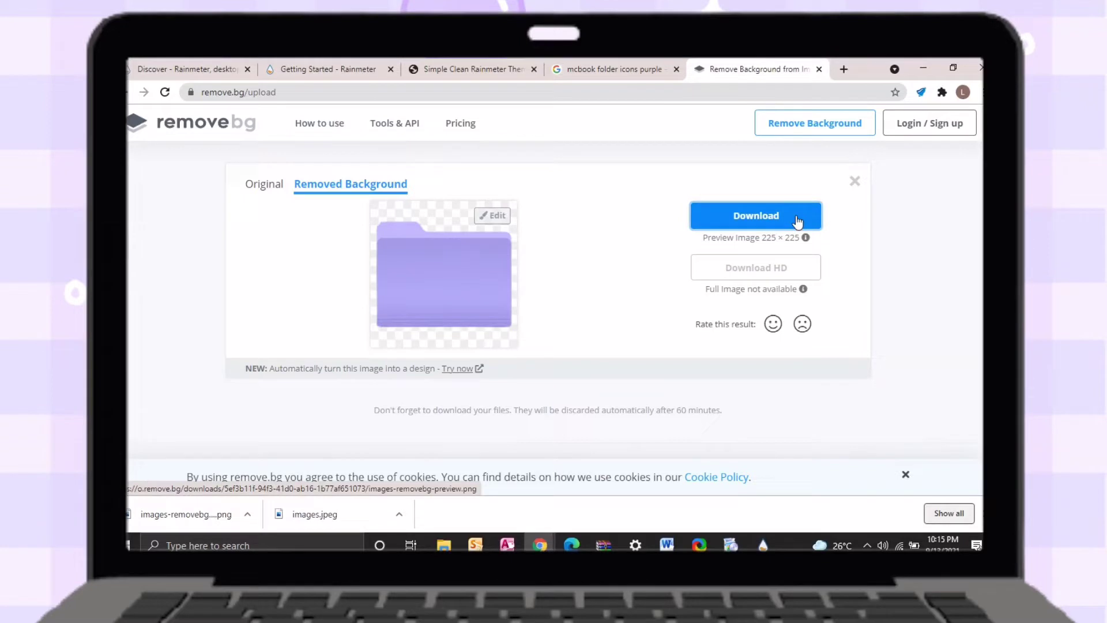
Search for "jpeg to ico" in a new tab and open the online-convert.com ICO converter.
left_click(843, 69)
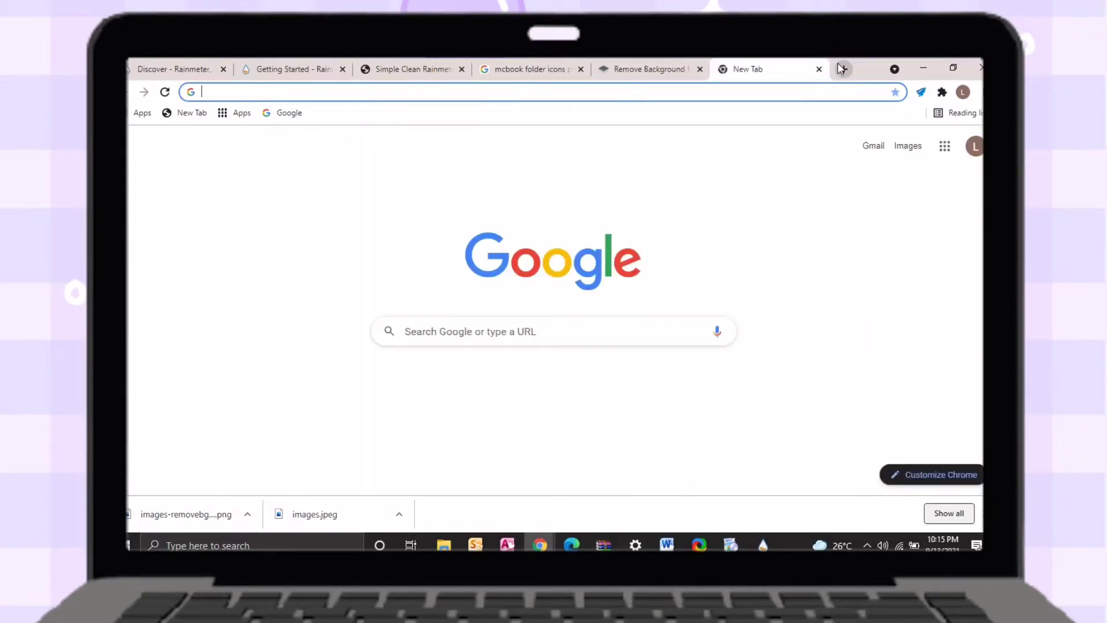
type("jpeg to ico")
key("Return")
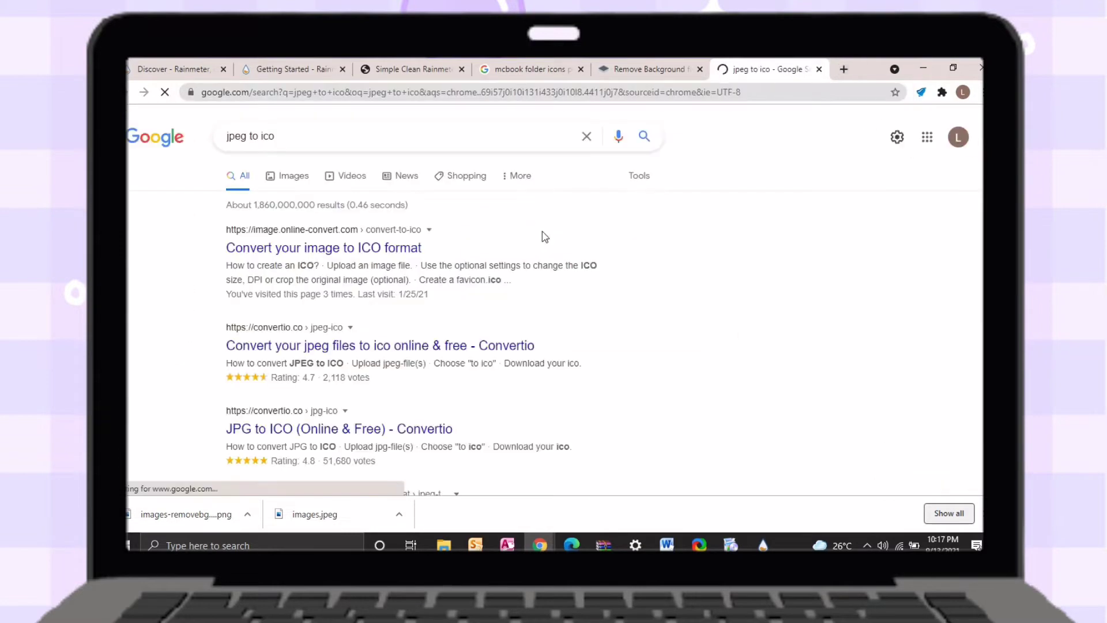
left_click(381, 248)
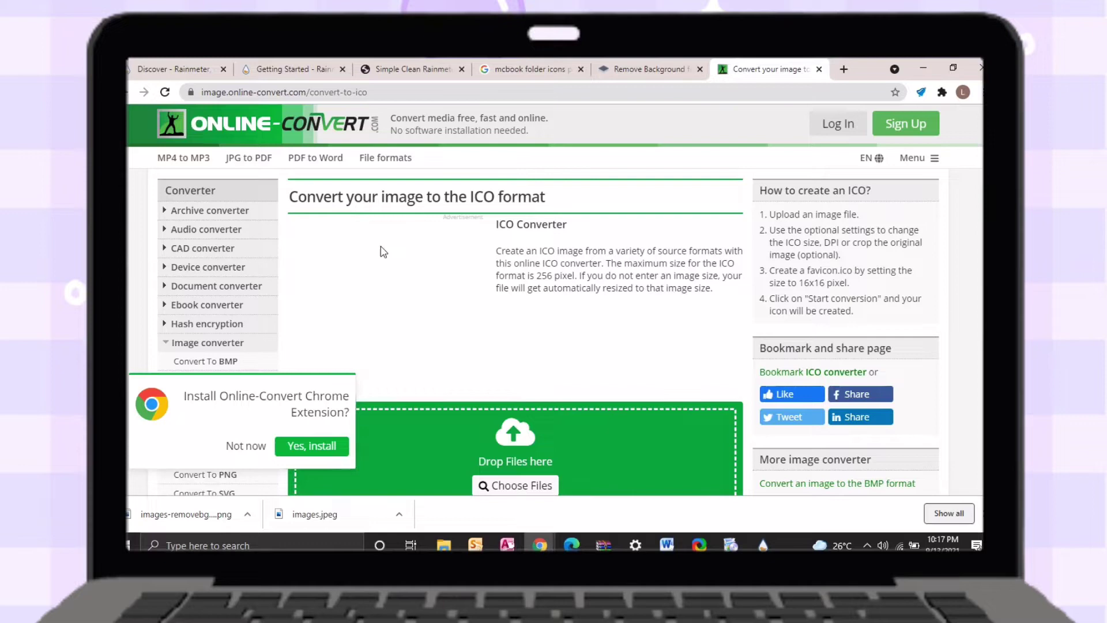
Upload the background-free folder picture images-removebg-preview to the ICO converter.
scroll(383, 252, "down", 3)
left_click(533, 316)
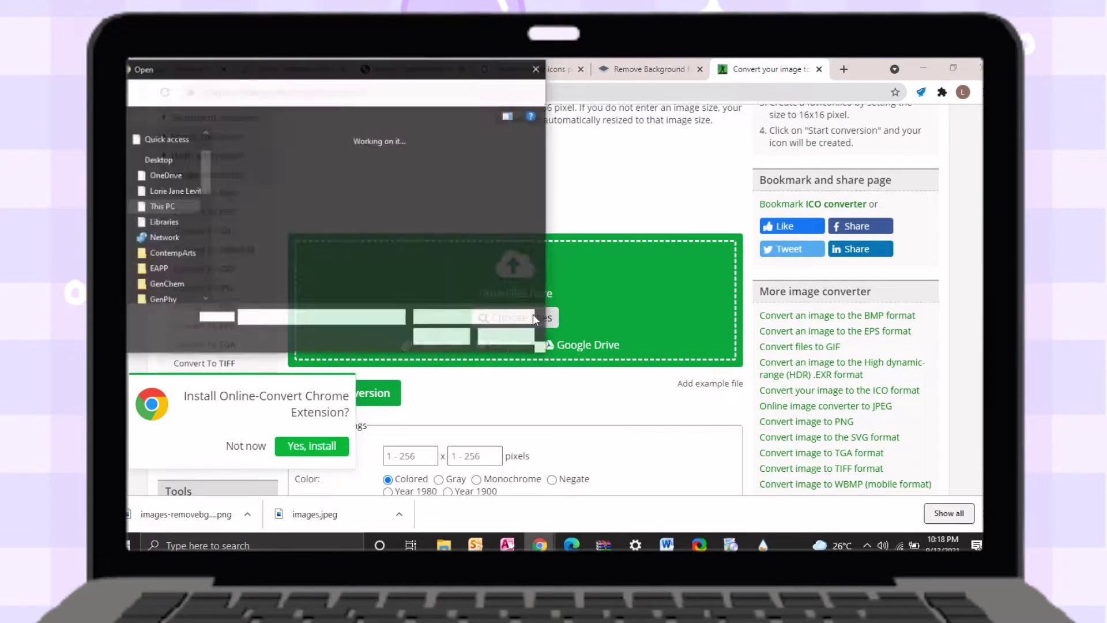
double_click(291, 200)
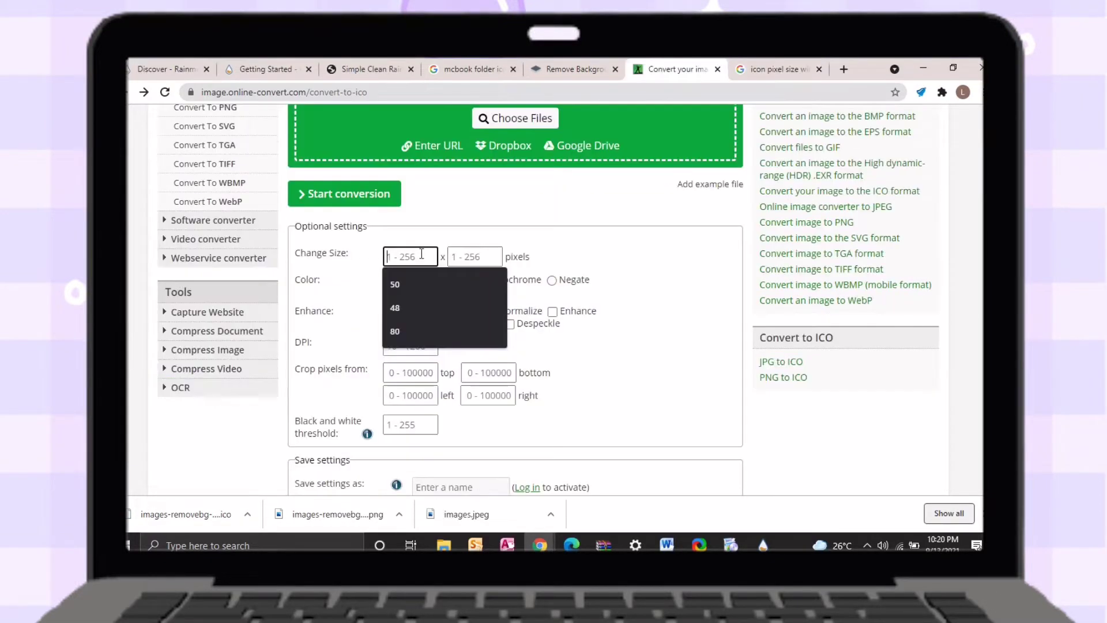
Set the converted icon's size to 256 x 256 pixels and start the conversion.
type("256")
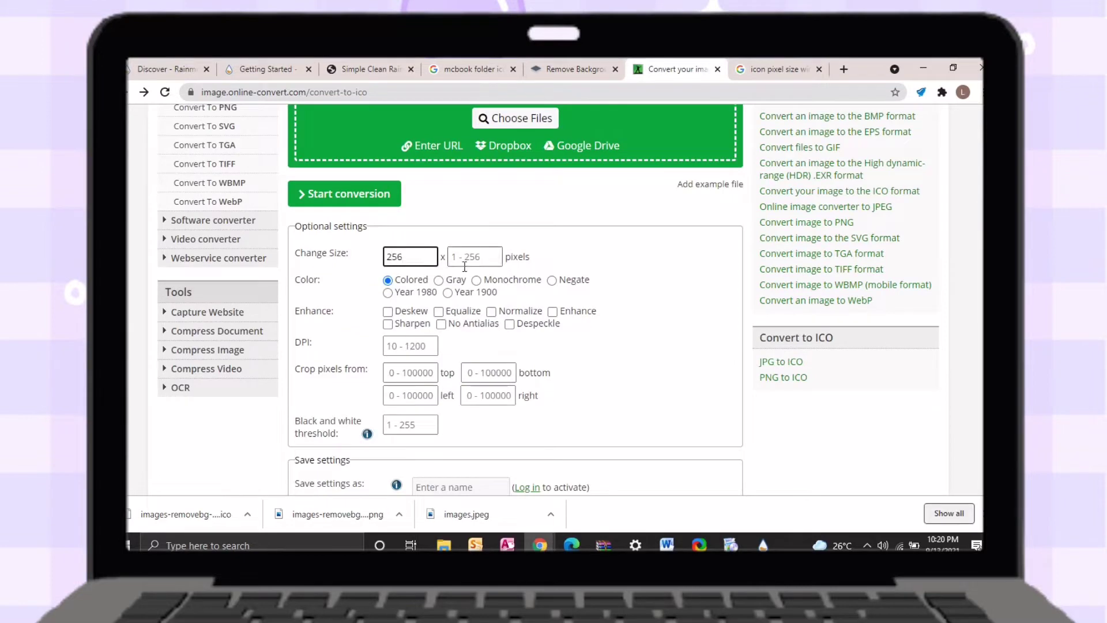
left_click(465, 265)
type("256")
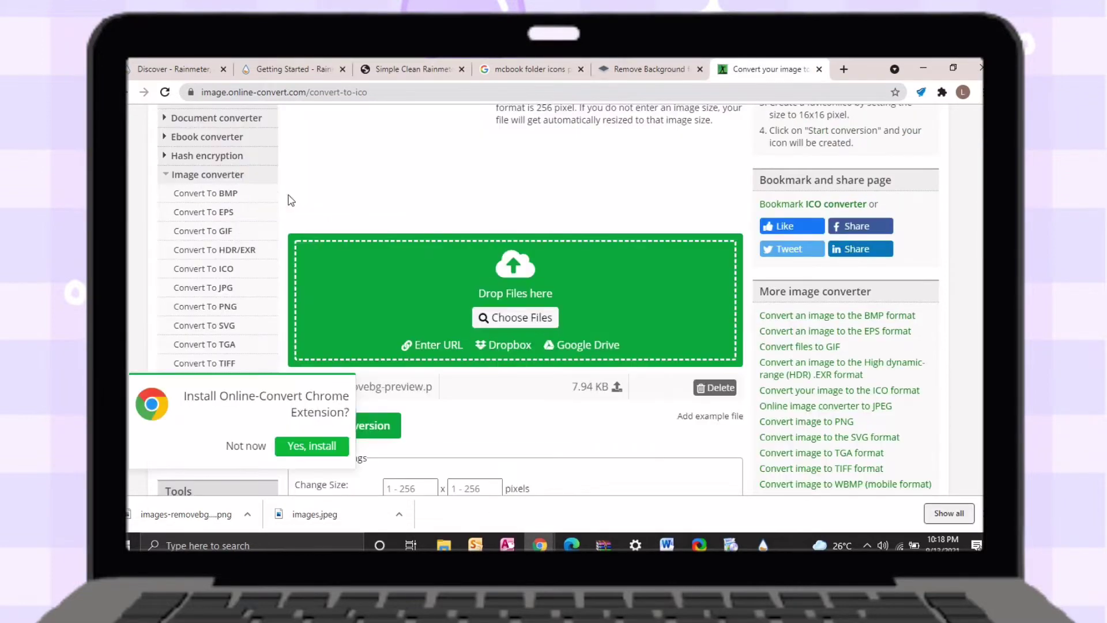
scroll(433, 343, "down", 3)
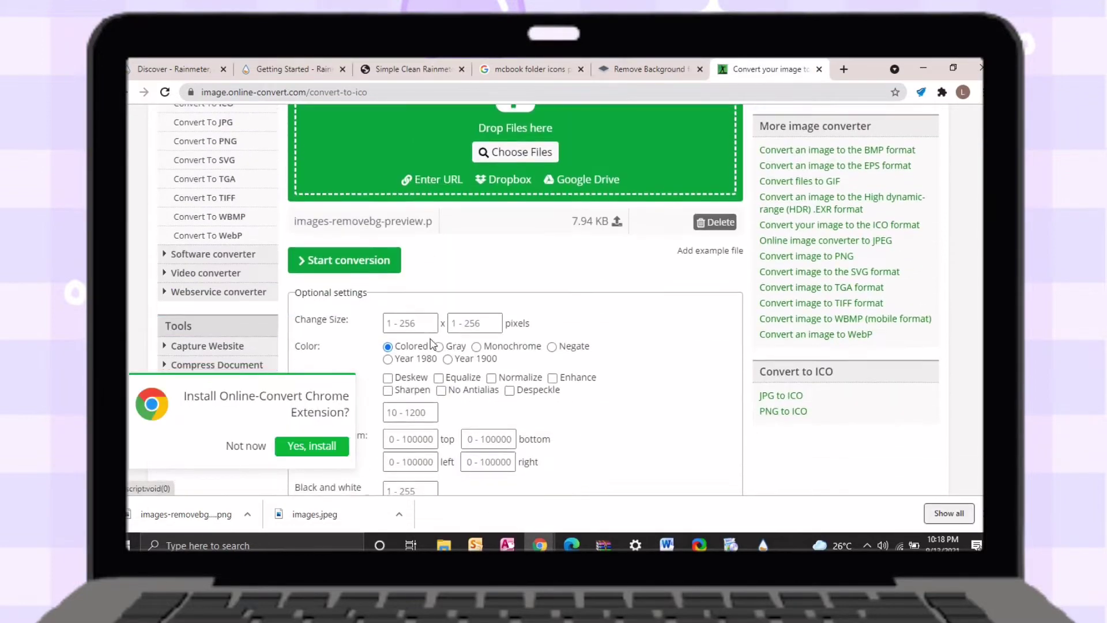
left_click(375, 226)
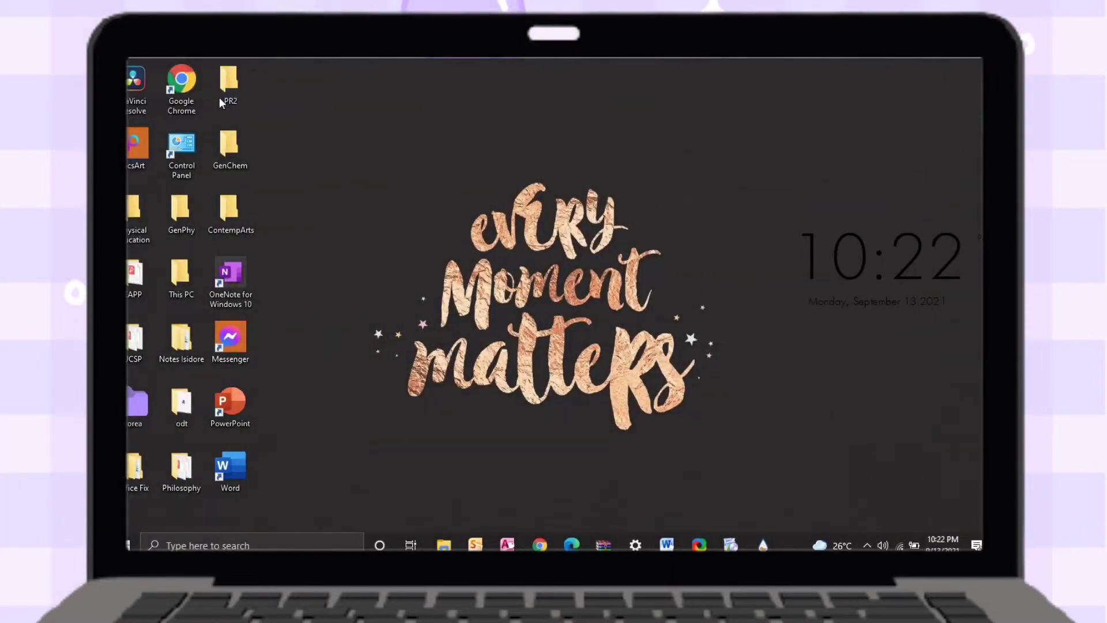
On the Windows desktop, change the PR2 folder's icon to images-removebg-preview from Downloads and apply it.
right_click(219, 103)
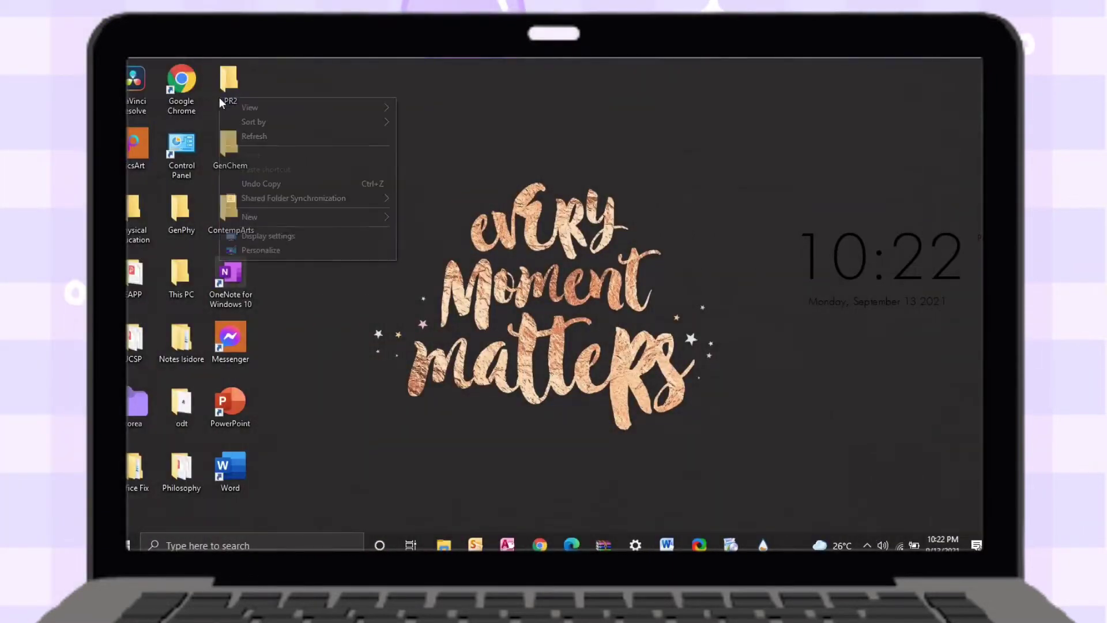
left_click(244, 91)
right_click(242, 87)
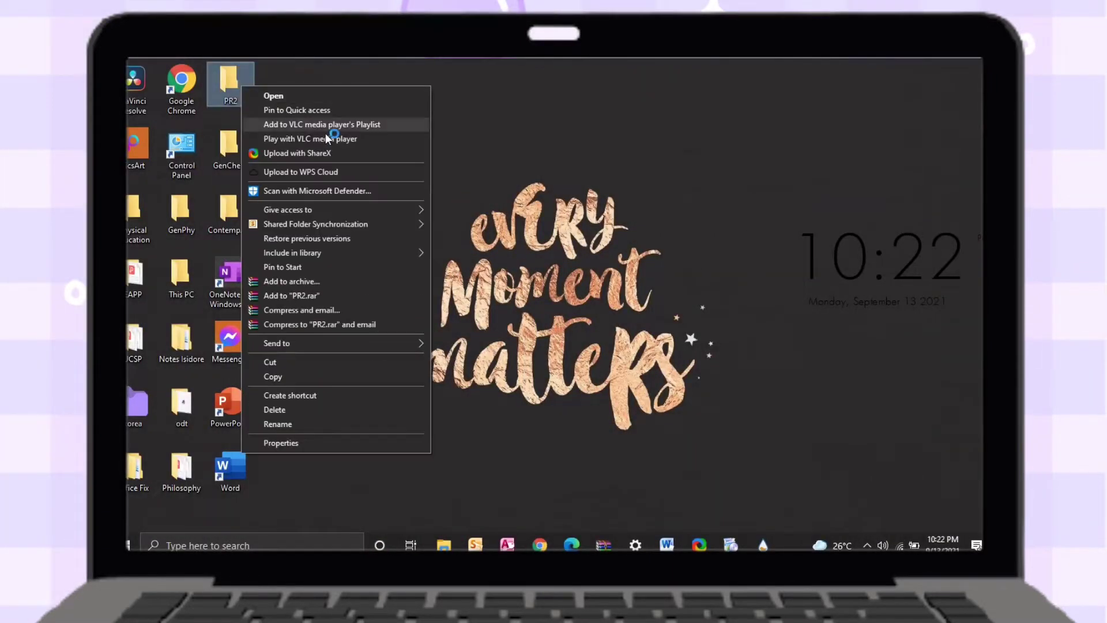
left_click(369, 444)
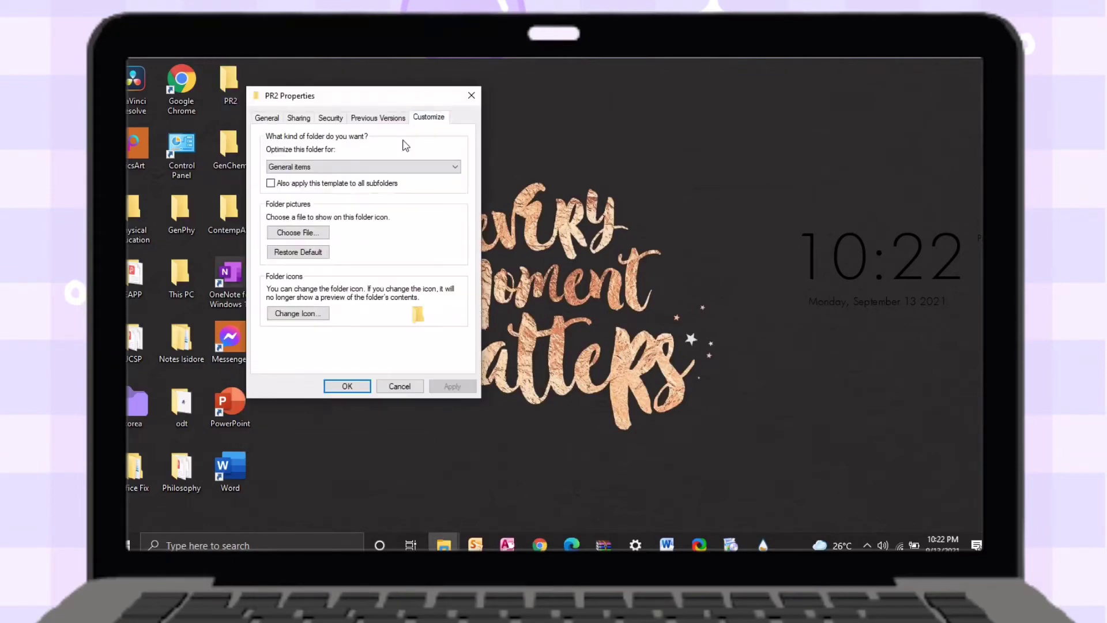
left_click(315, 312)
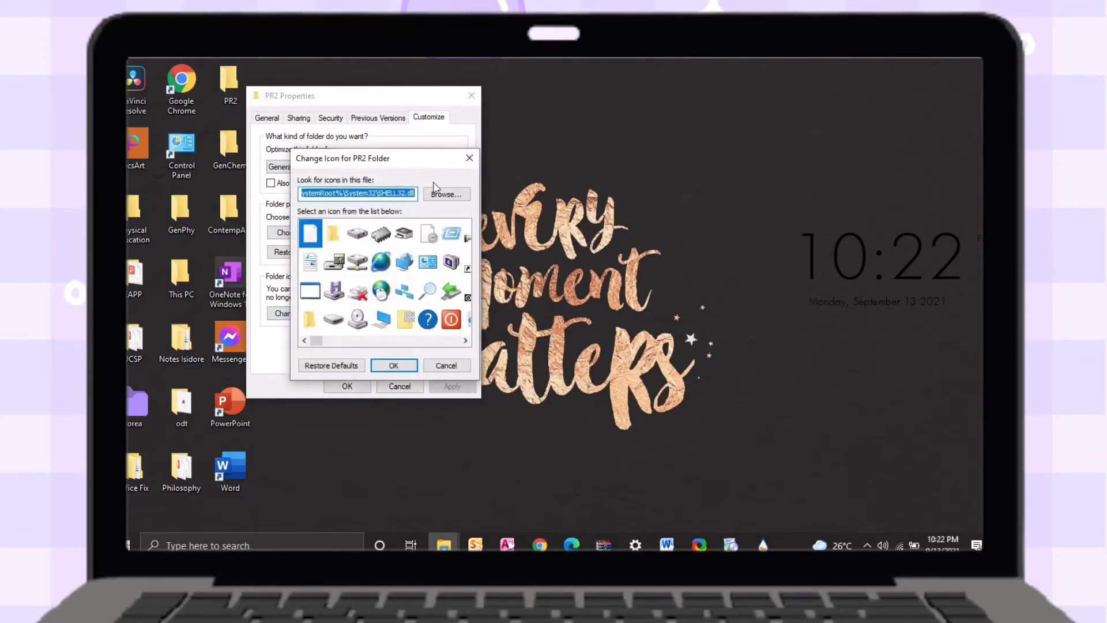
left_click(438, 194)
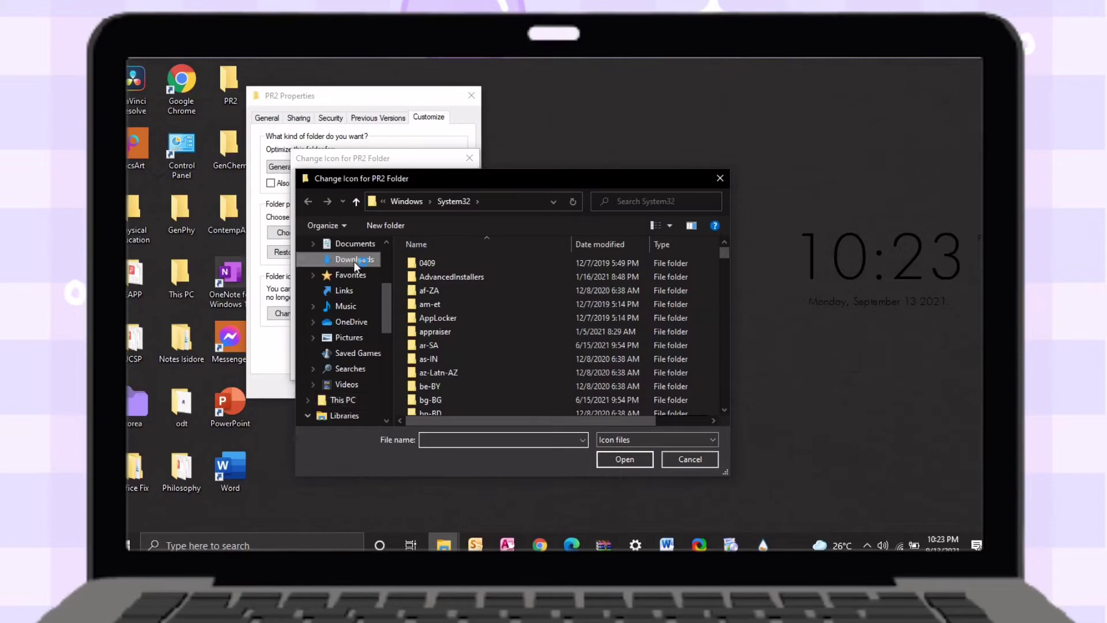
left_click(354, 258)
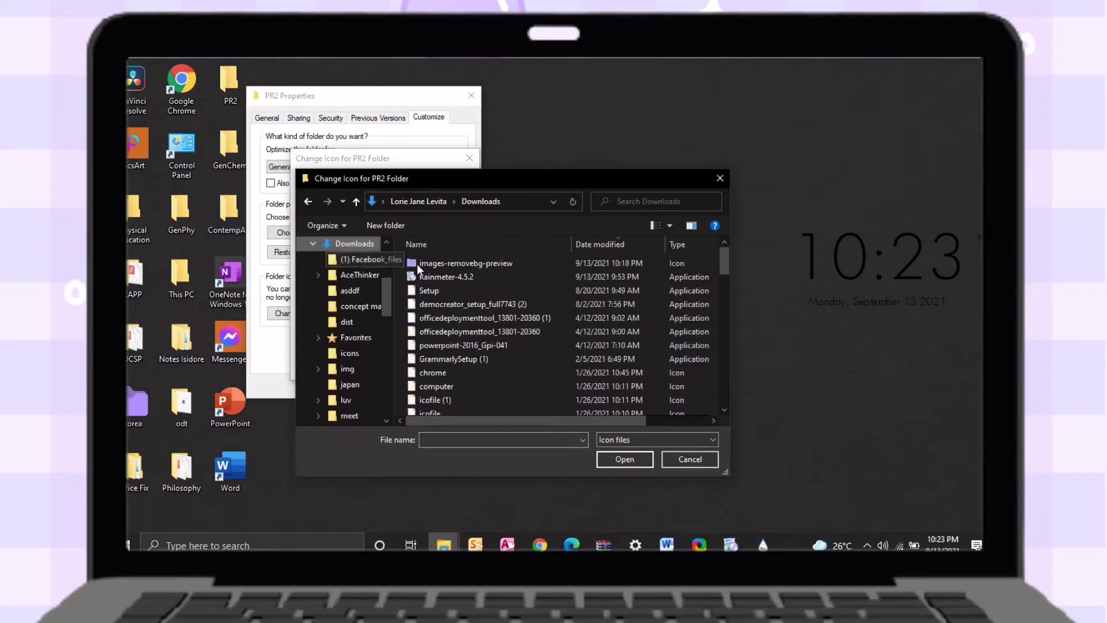
double_click(580, 261)
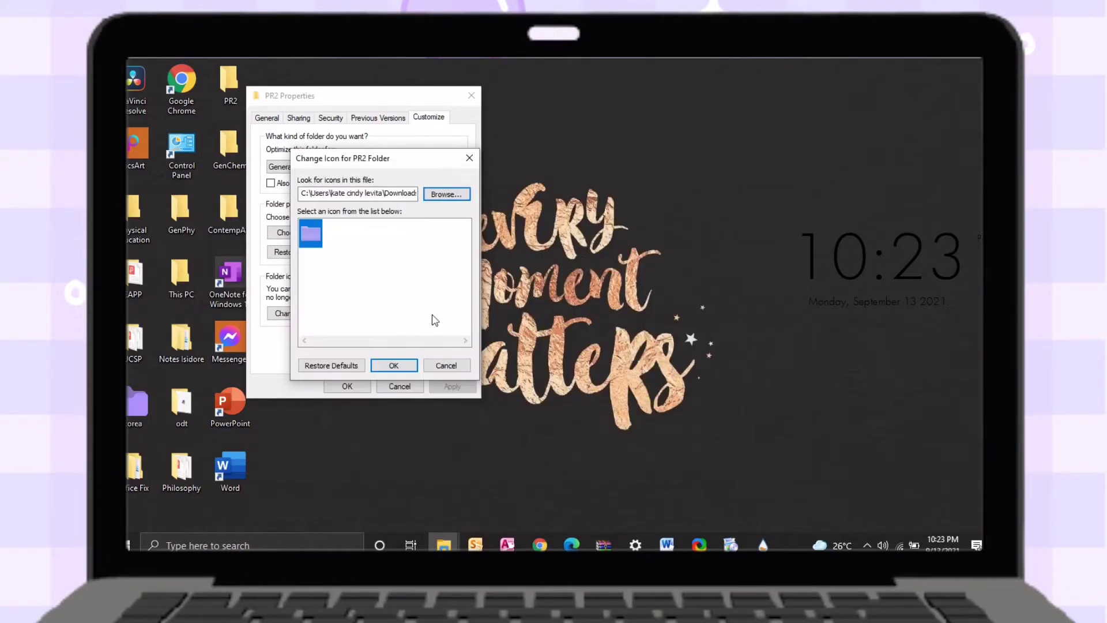
left_click(394, 365)
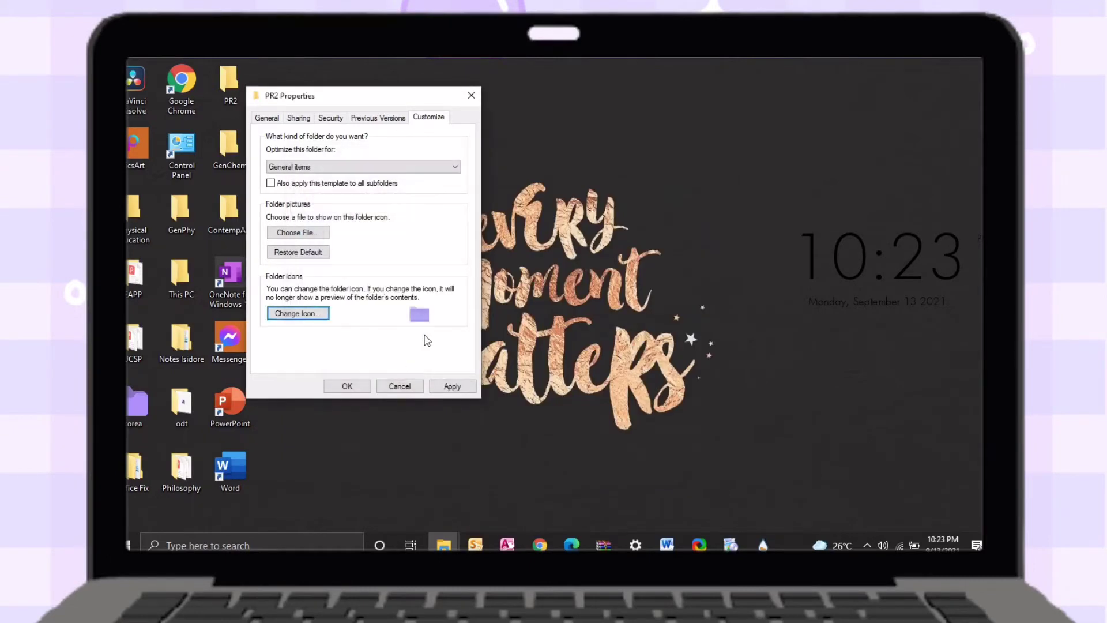
left_click(362, 391)
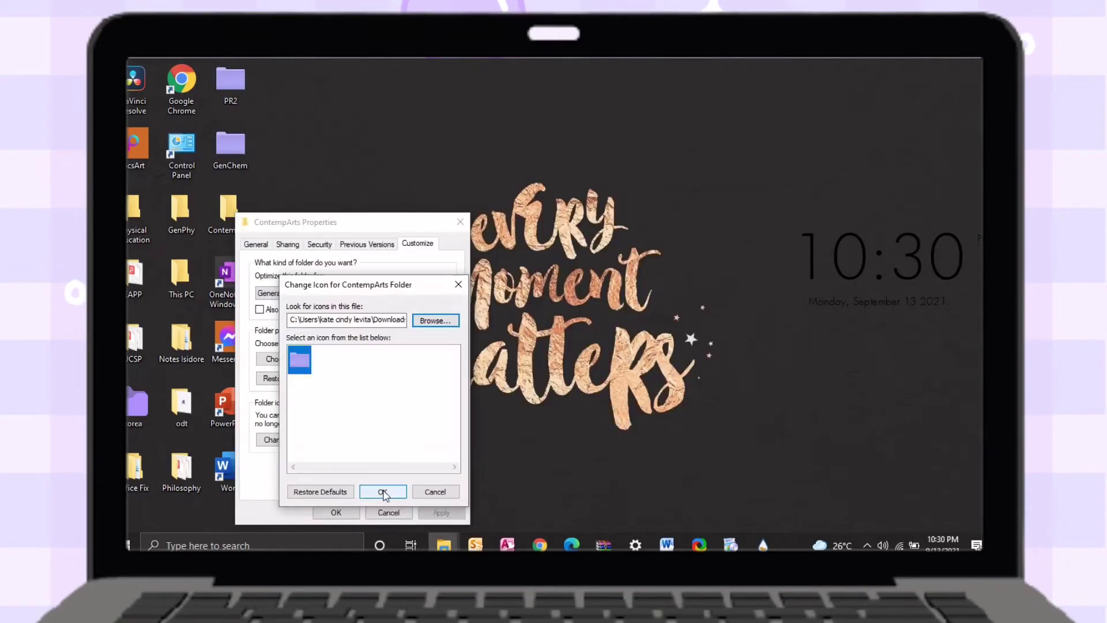
Apply the purple folder icon to the ContempArts and GenPhy desktop folders.
left_click(383, 492)
left_click(331, 516)
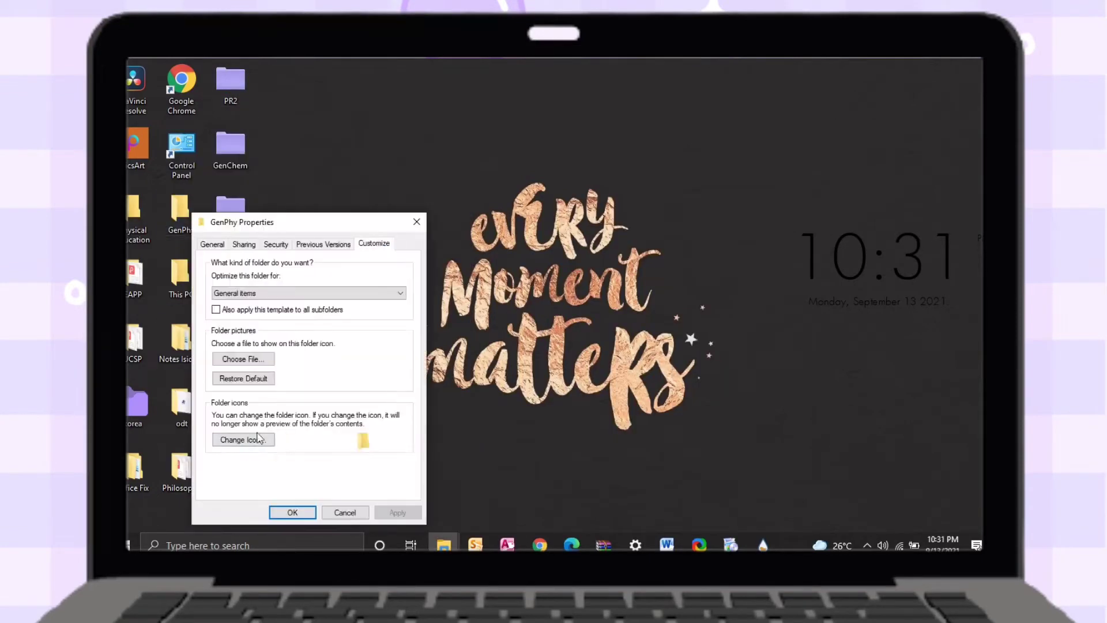
left_click(257, 440)
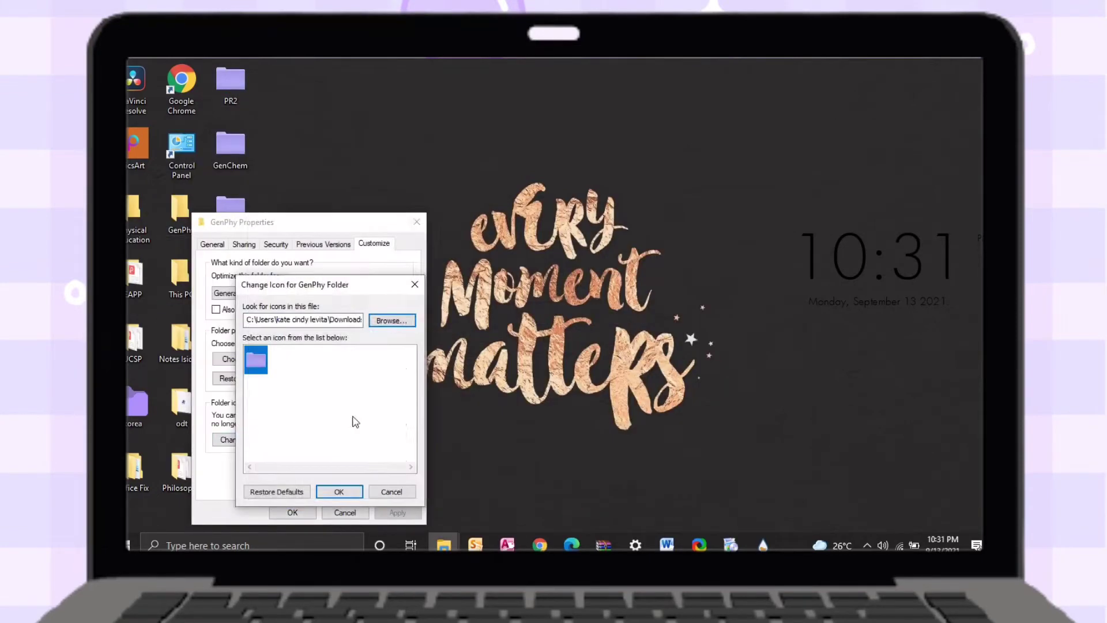
left_click(338, 491)
left_click(291, 512)
Change the Physical Education desktop folder's icon to the purple folder icon.
right_click(134, 216)
left_click(311, 518)
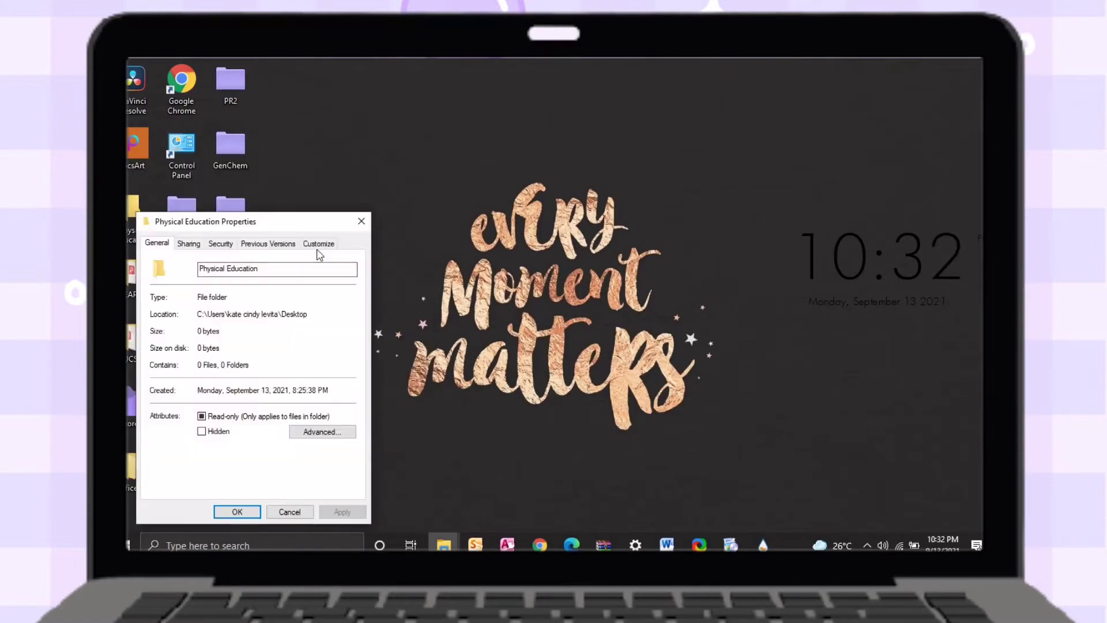
left_click(318, 242)
left_click(188, 439)
left_click(286, 492)
left_click(246, 515)
Change the UCSP desktop folder's icon to the downloaded purple folder icon.
right_click(131, 337)
left_click(171, 521)
left_click(318, 243)
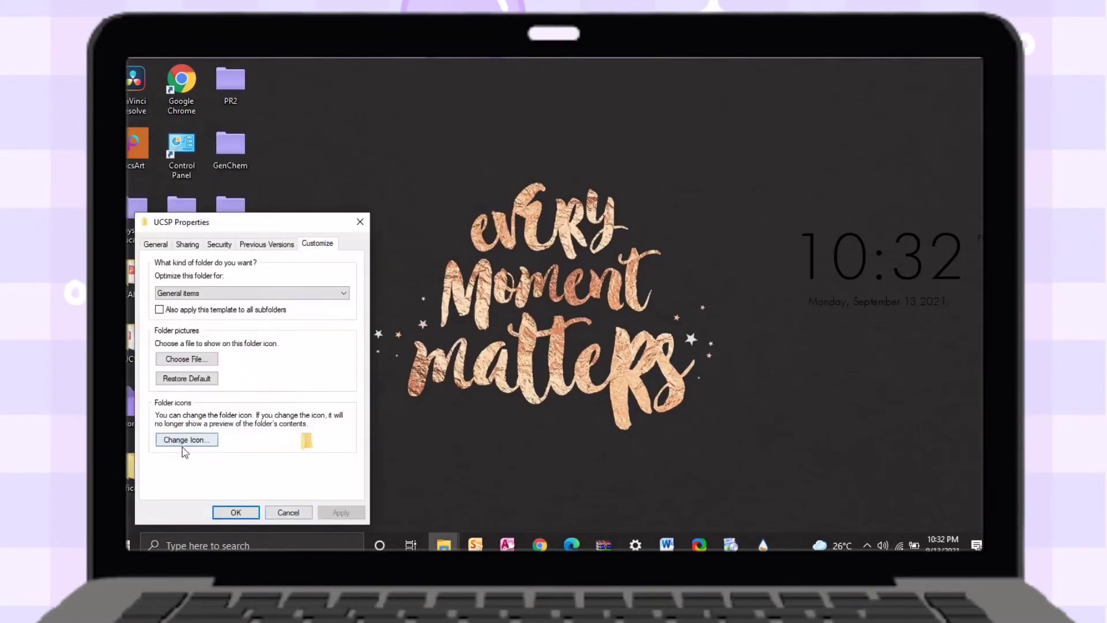
left_click(186, 440)
left_click(331, 320)
double_click(354, 292)
left_click(283, 492)
left_click(236, 512)
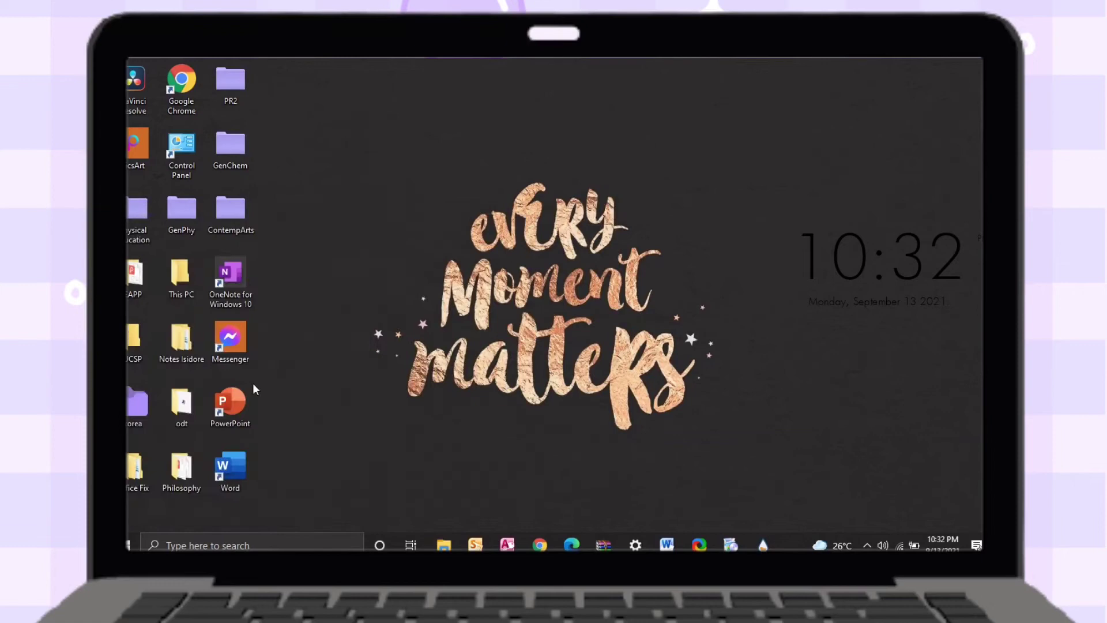
Change the desktop Notes folder's icon to the downloaded purple folder icon.
right_click(181, 340)
left_click(231, 521)
left_click(384, 243)
left_click(255, 439)
left_click(402, 320)
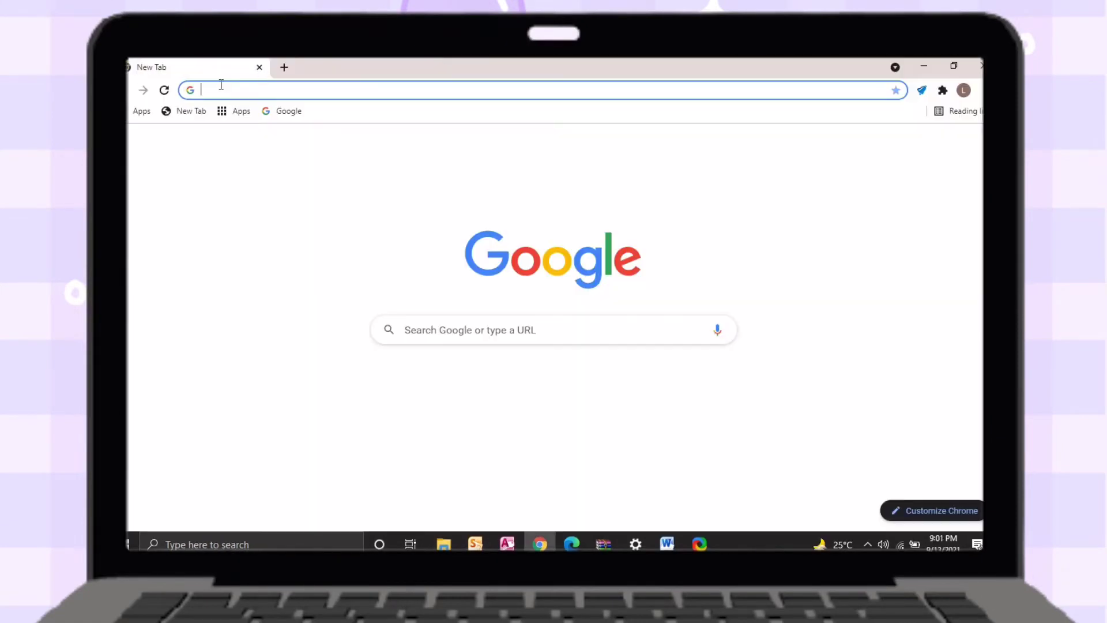
In the Chrome browser, open the Color Hunt page colorhunt.co/palettes/earth.
type("colorhunt.co/palettes/earth")
left_click_drag(327, 90, 205, 95)
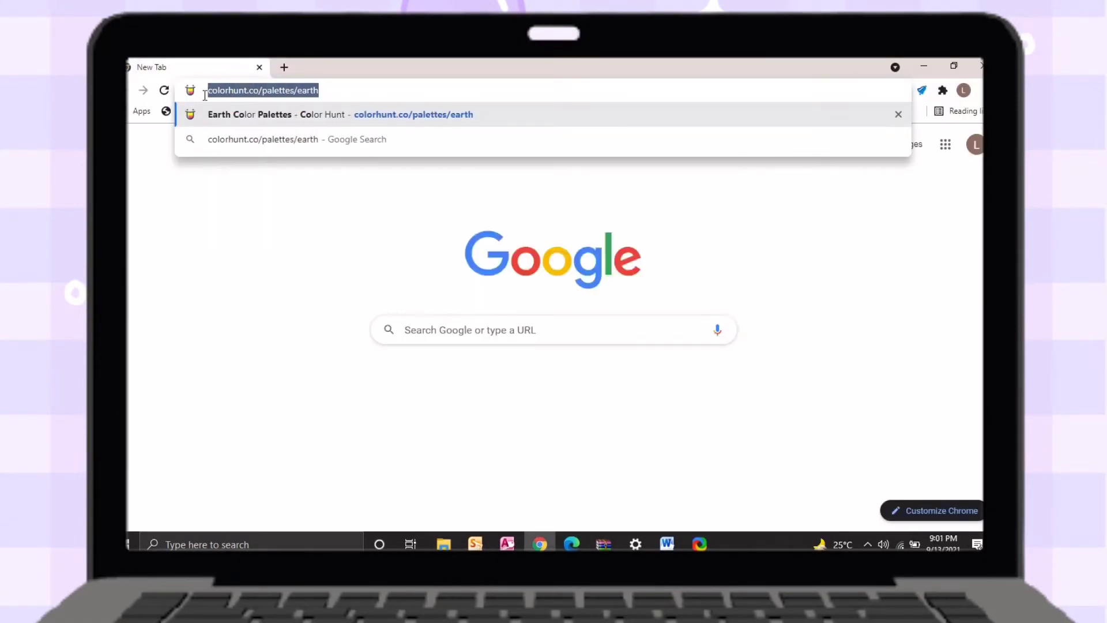
key("Return")
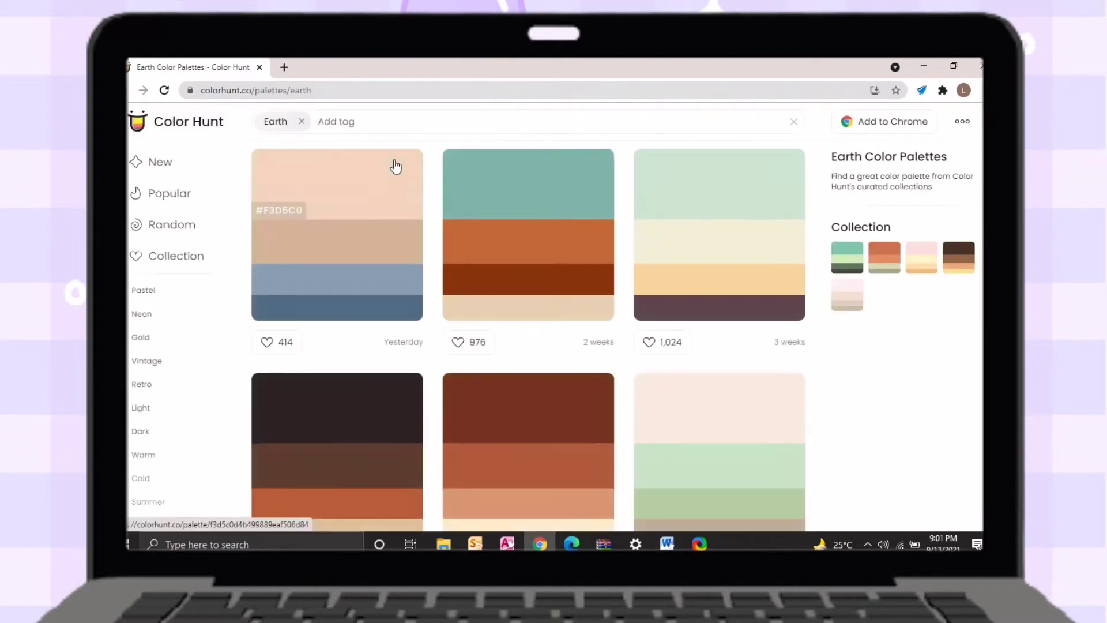
Replace the Earth tag with the Purple color filter and look through the palettes for a pastel purple scheme.
left_click(302, 122)
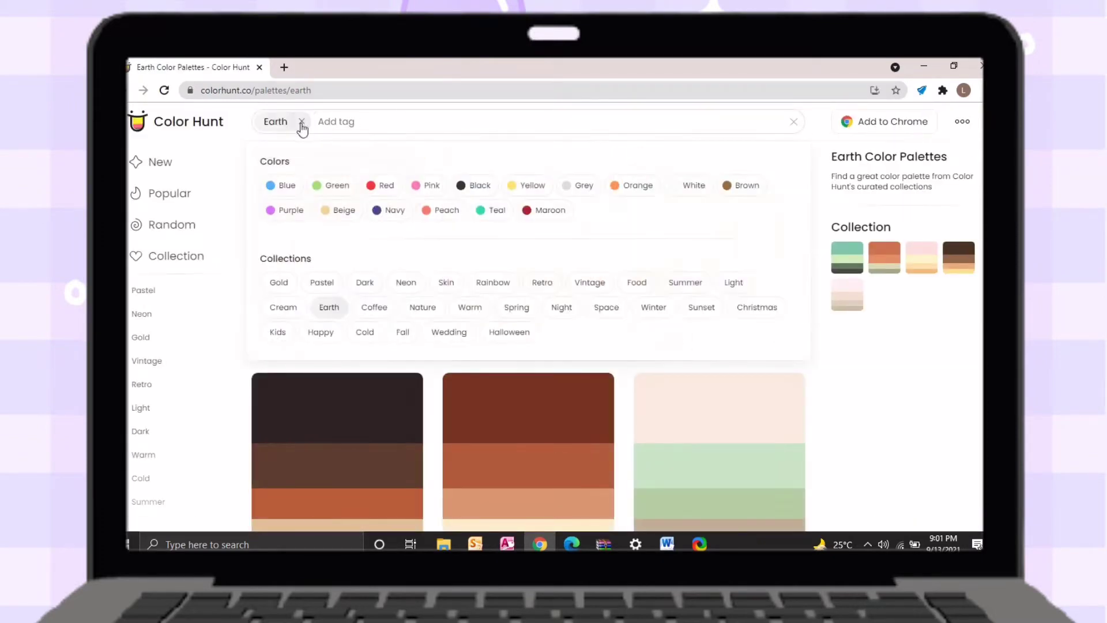
left_click(309, 115)
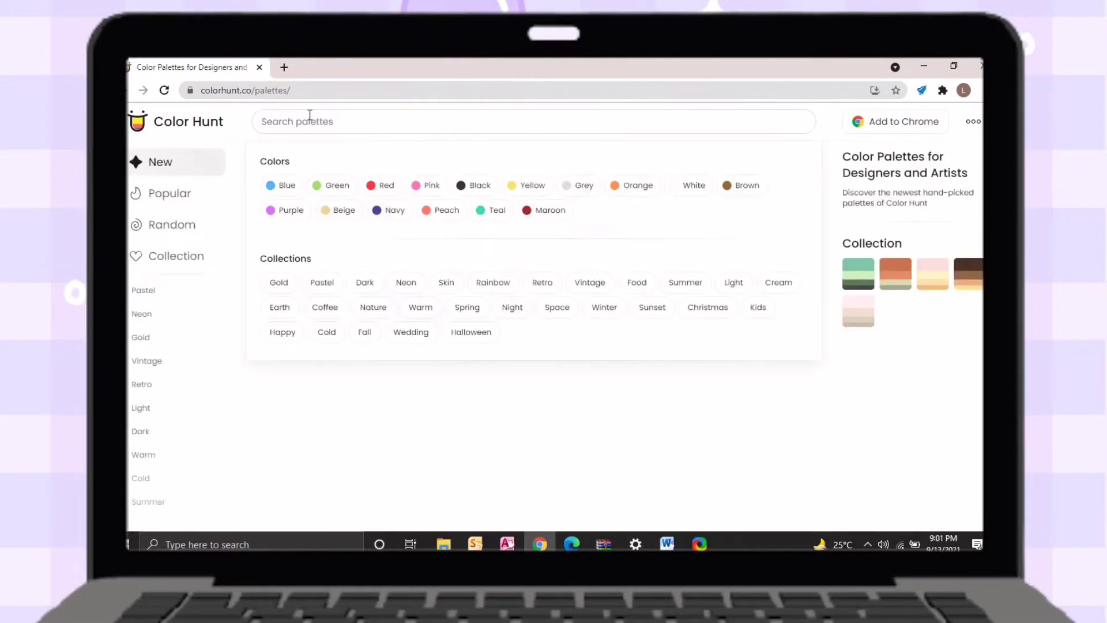
left_click(287, 211)
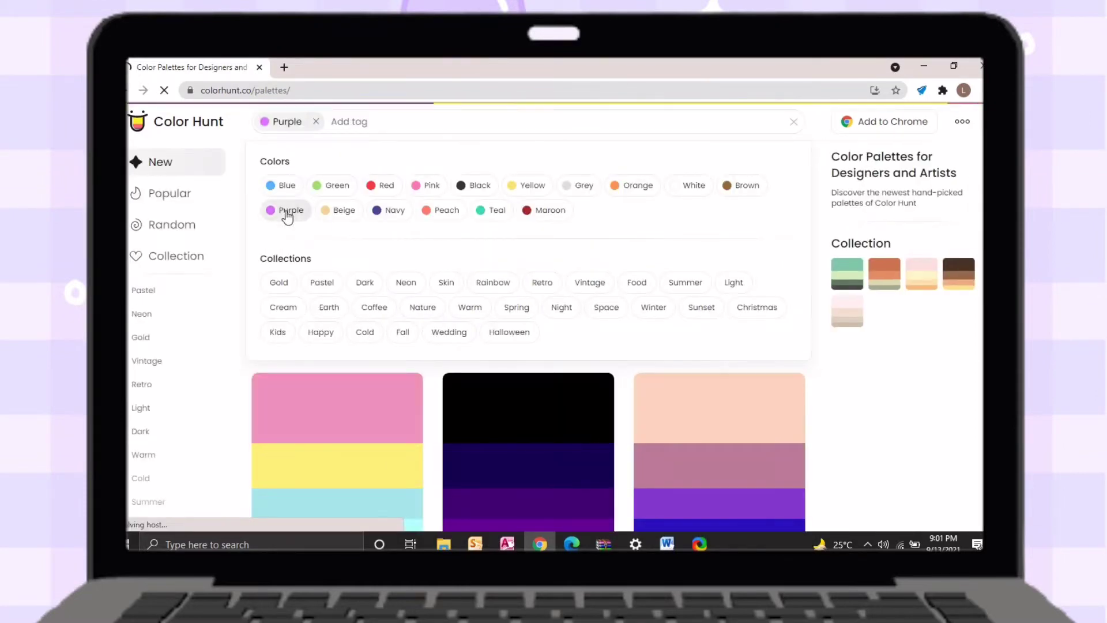
scroll(590, 241, "down", 10)
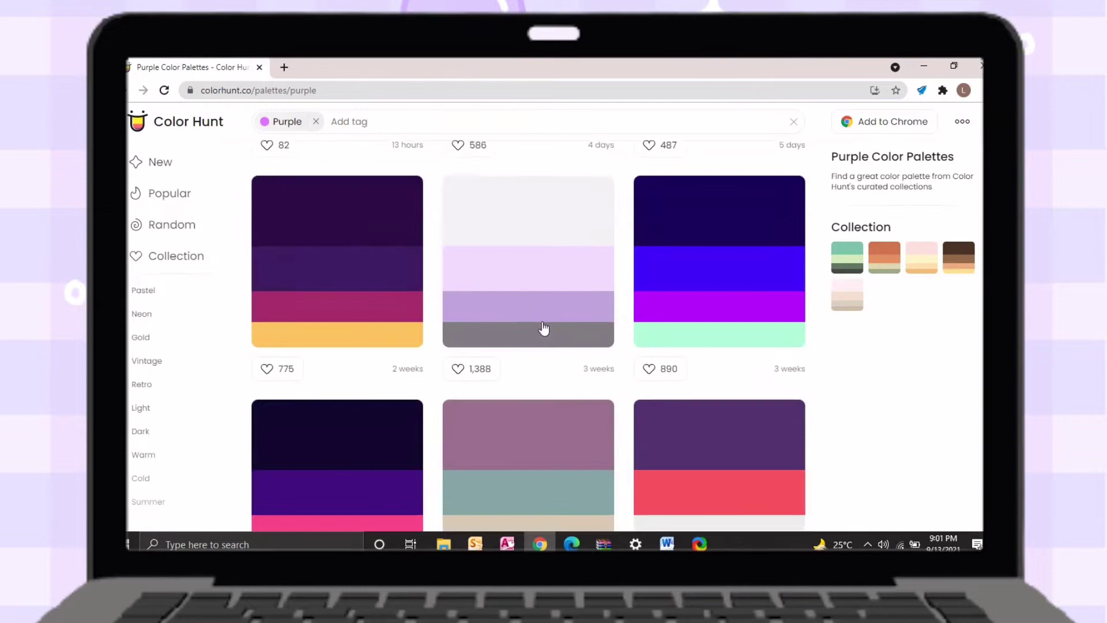
scroll(591, 241, "down", 3)
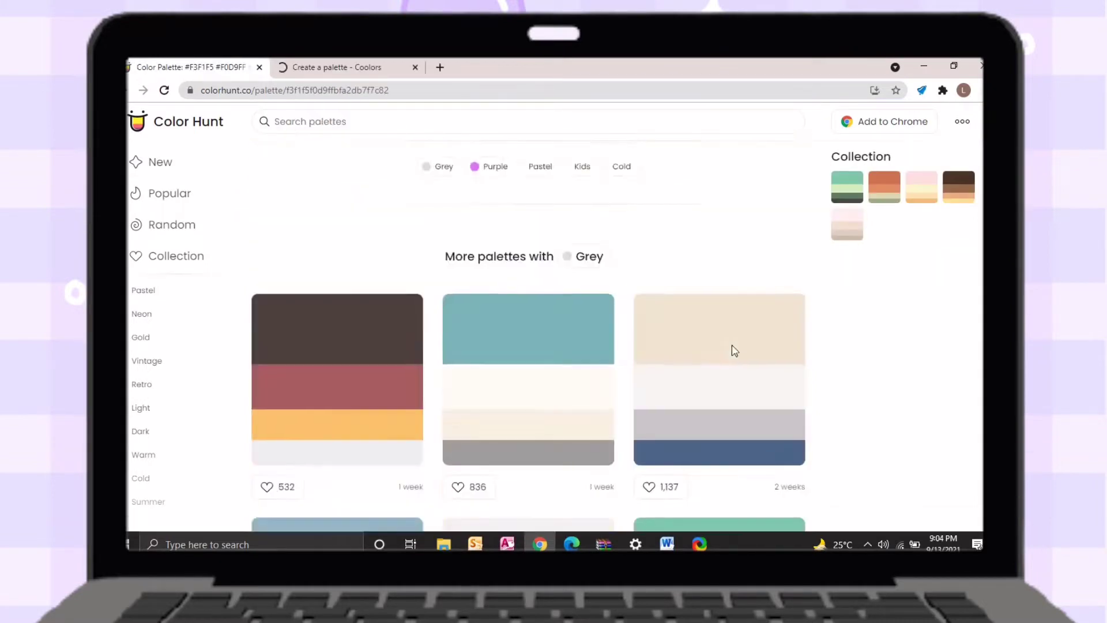
scroll(598, 426, "down", 6)
scroll(600, 424, "down", 3)
scroll(597, 422, "up", 15)
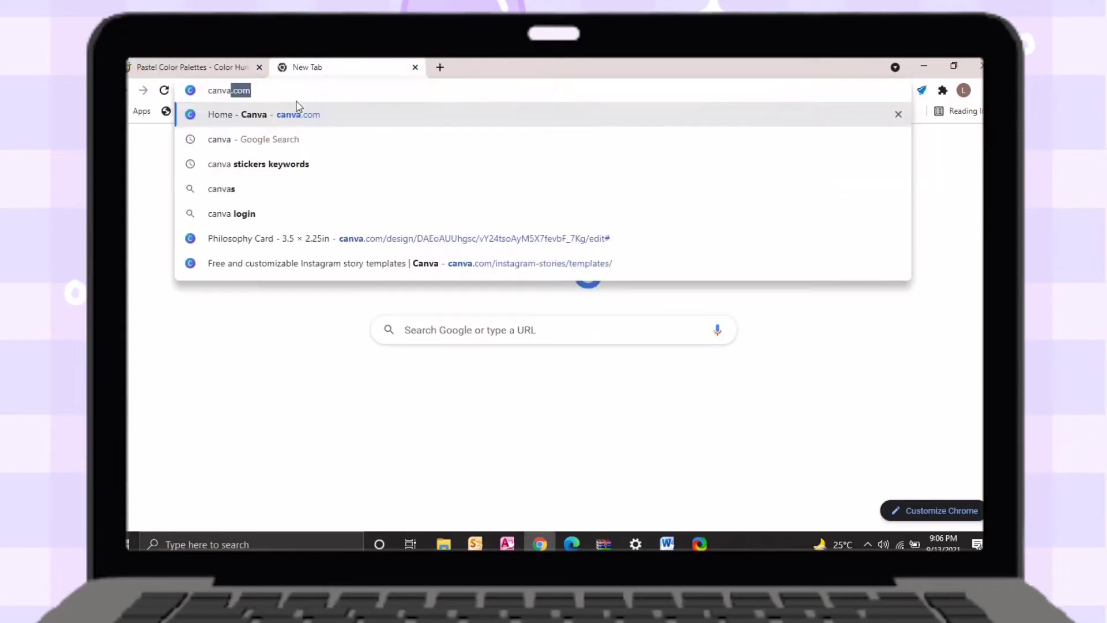
Open canva.com and search its templates for "laptop wallpaper".
left_click(284, 110)
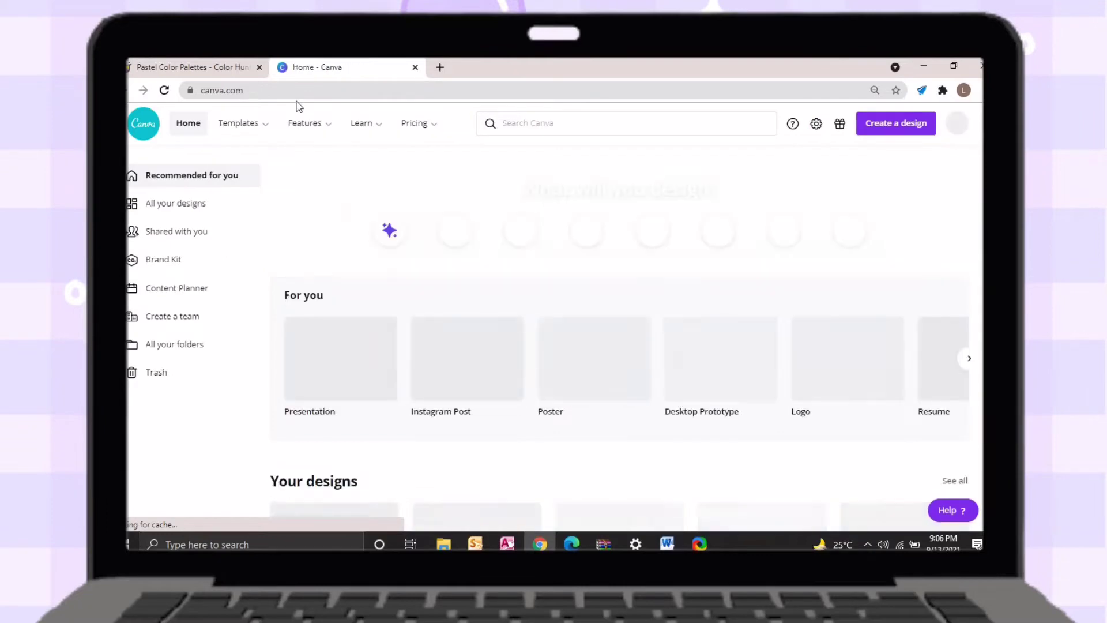
left_click(634, 124)
type("laptop wallpaper")
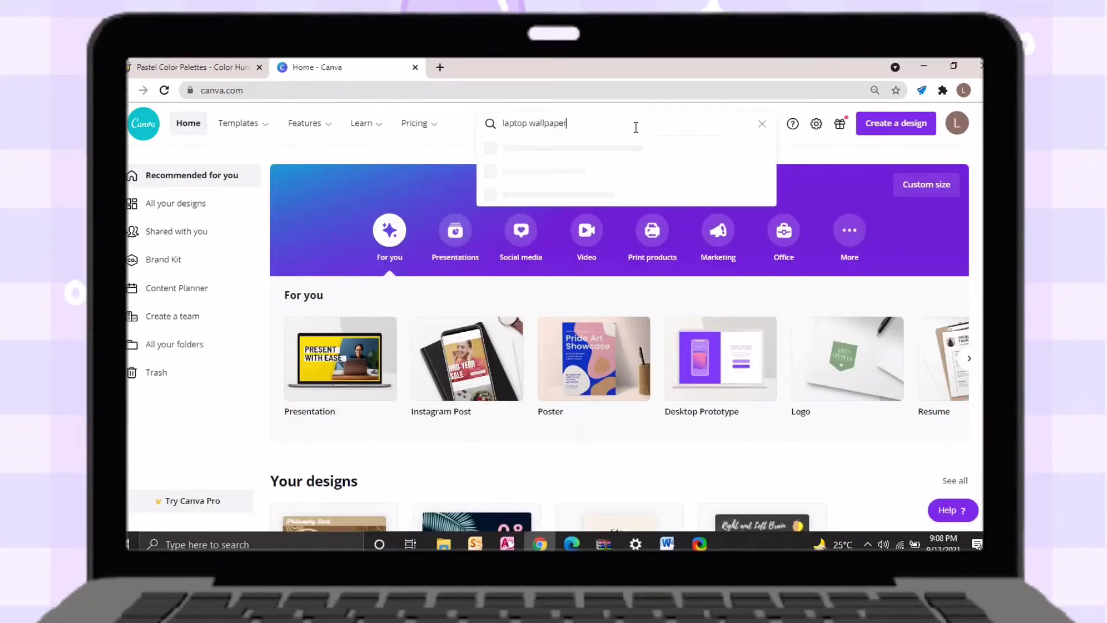
key("Return")
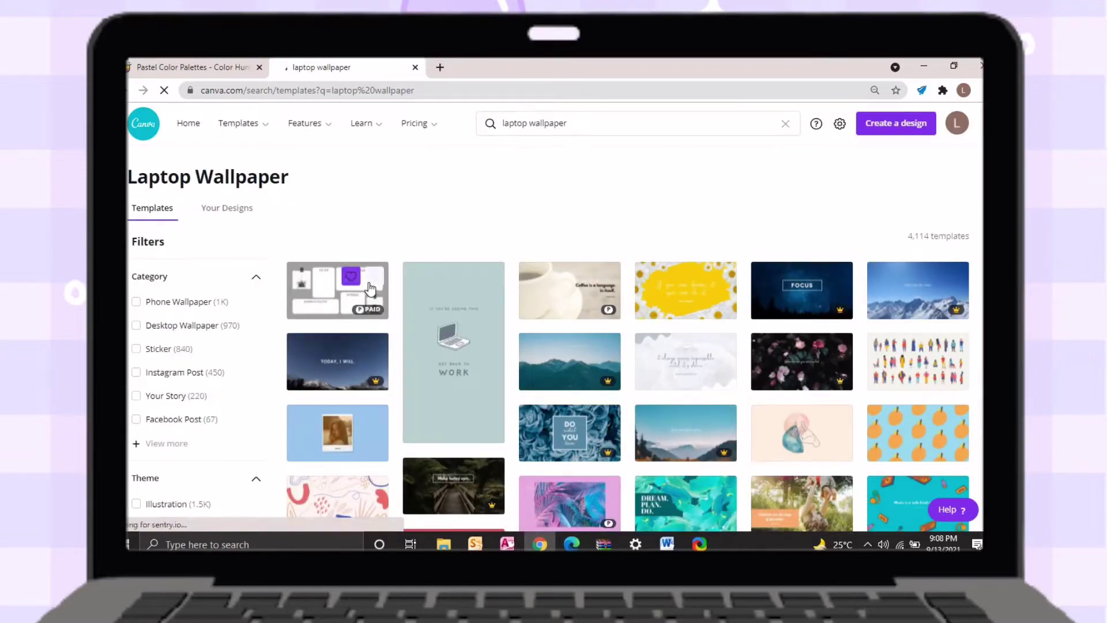
Open the gray organizer/planner desktop wallpaper template for editing in Canva.
left_click(369, 289)
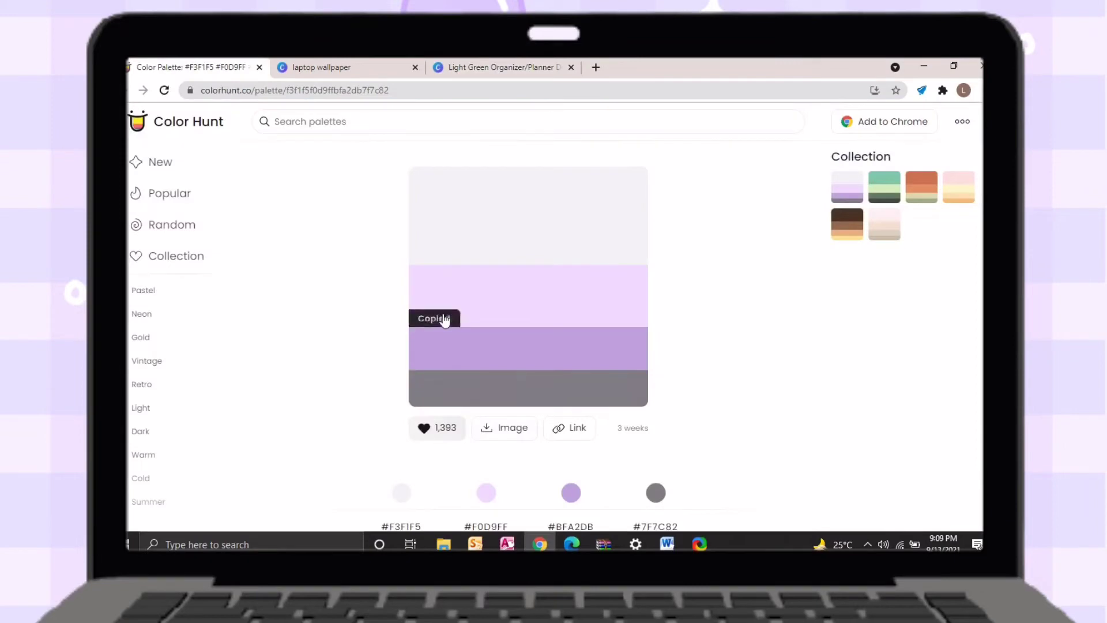
left_click(388, 66)
left_click(454, 66)
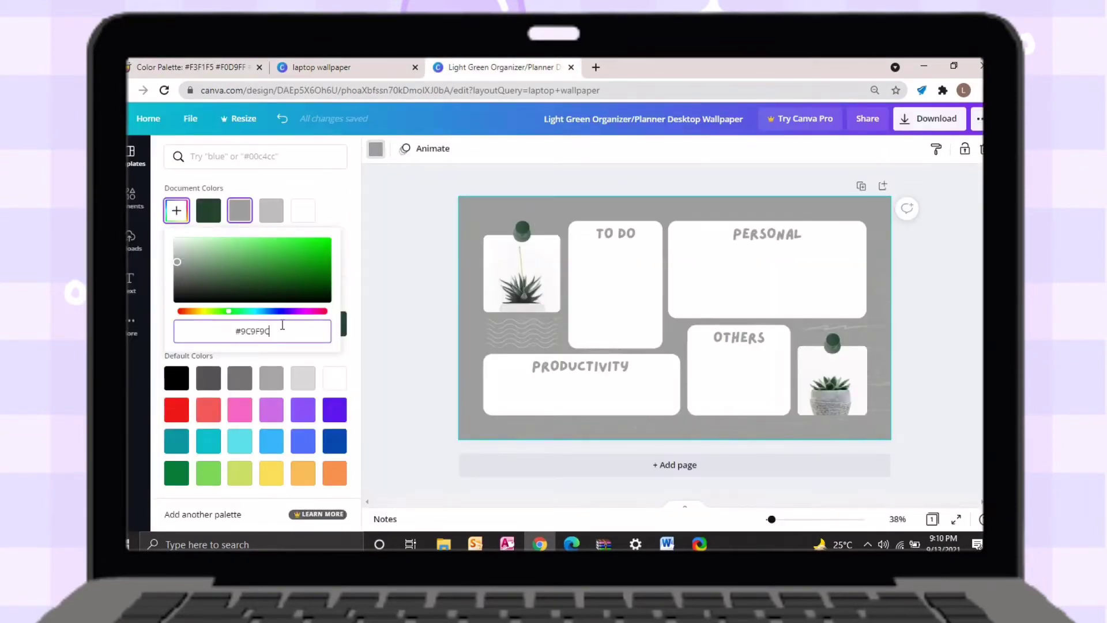
key("BackSpace")
key("BackSpace")
key("BackSpace")
key("BackSpace")
type("0")
left_click(841, 153)
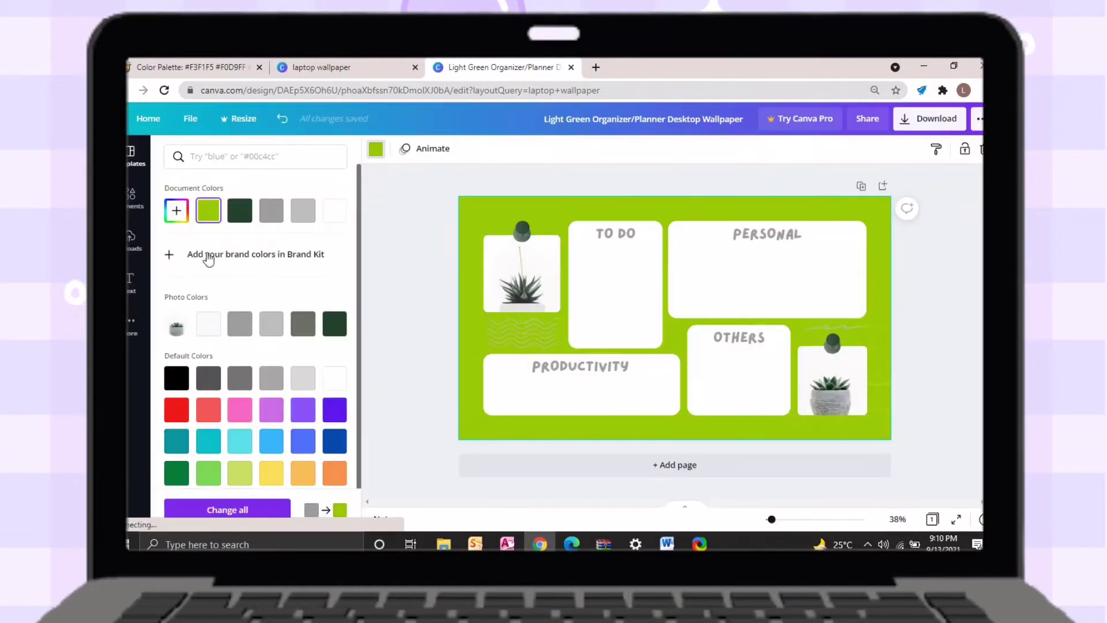
Set the planner wallpaper's background color to #F0D9FF.
left_click(177, 212)
type("#F0D9FF")
left_click(408, 356)
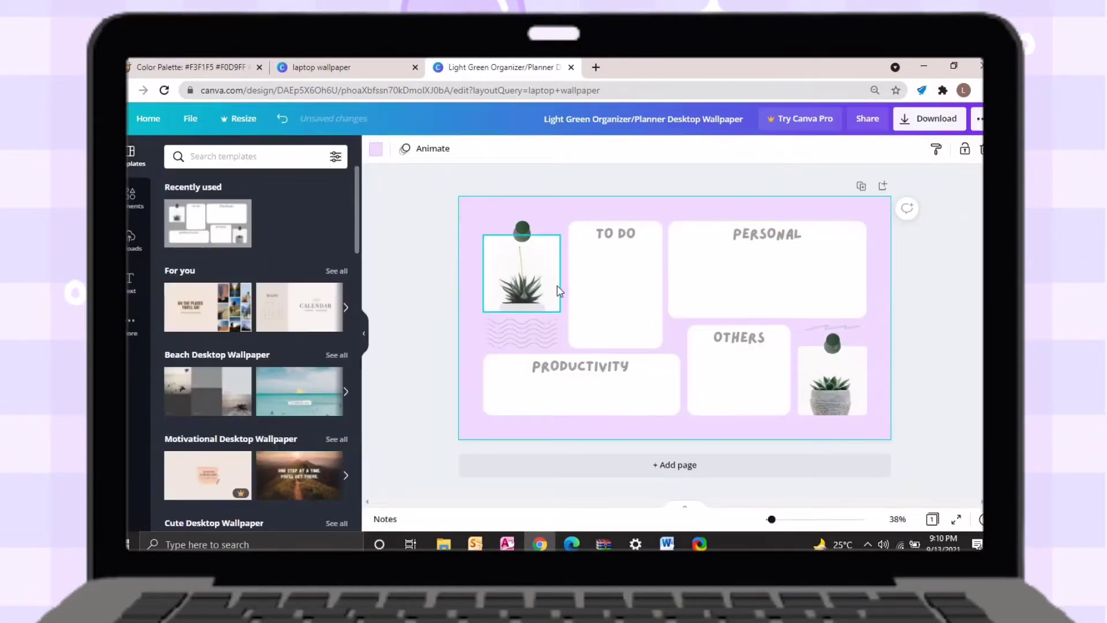
Copy the #BFA2DB color code from the Color Hunt palette and close the Canva laptop wallpaper search page.
left_click(429, 362)
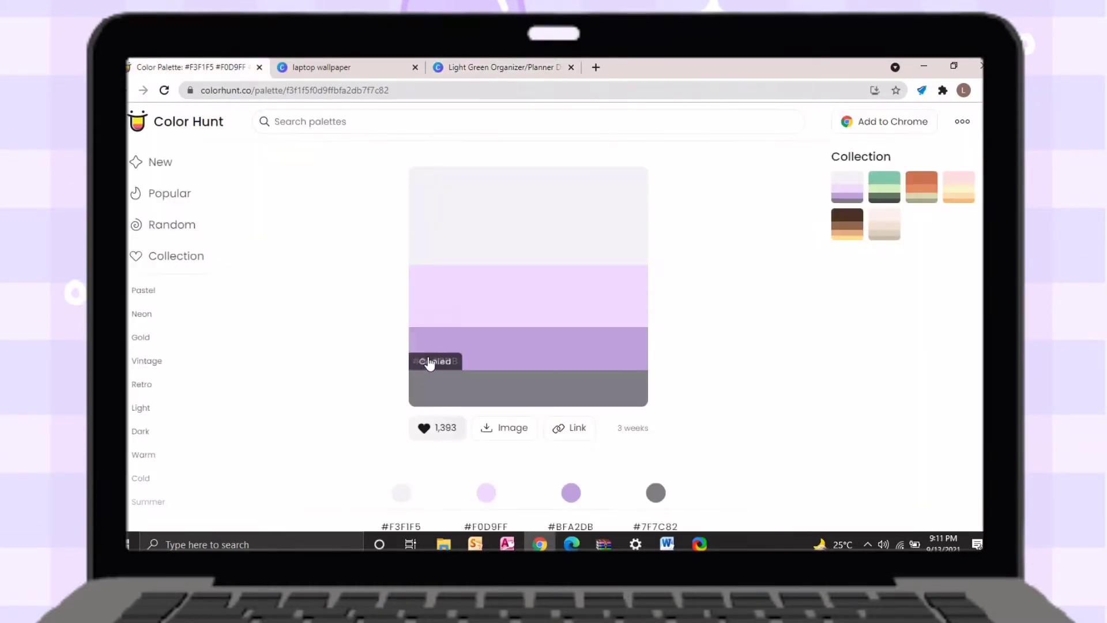
left_click(346, 67)
left_click(496, 67)
left_click(415, 67)
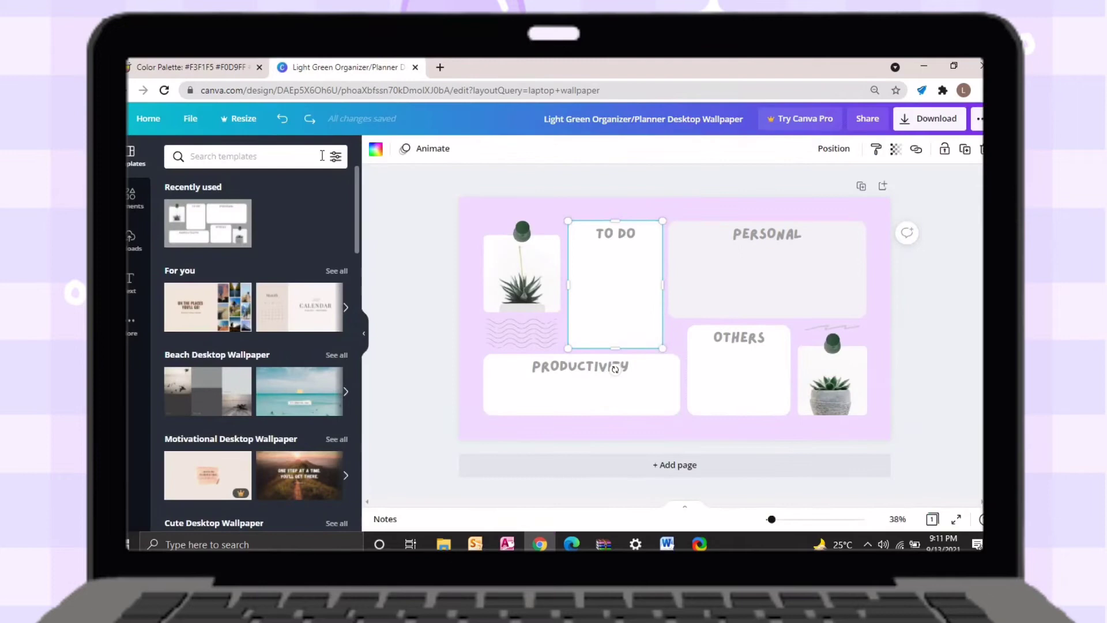
Set the TO DO box's fill color to #BFA2DB.
left_click(376, 149)
left_click(173, 212)
type("#BFA2DB")
left_click(430, 400)
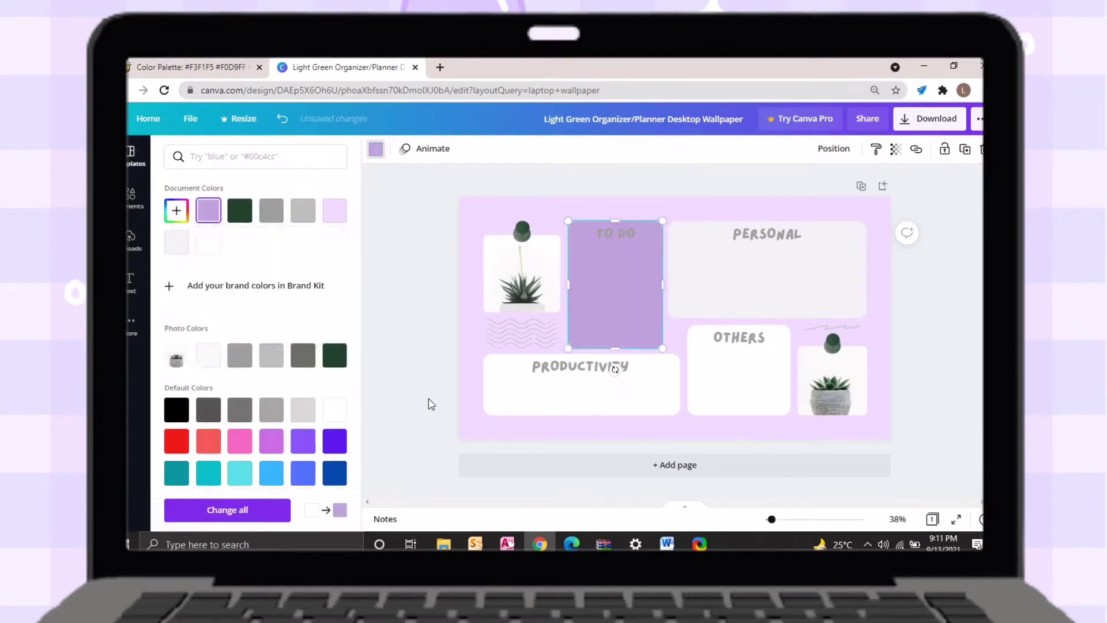
left_click(487, 385)
left_click(447, 326)
left_click(617, 232)
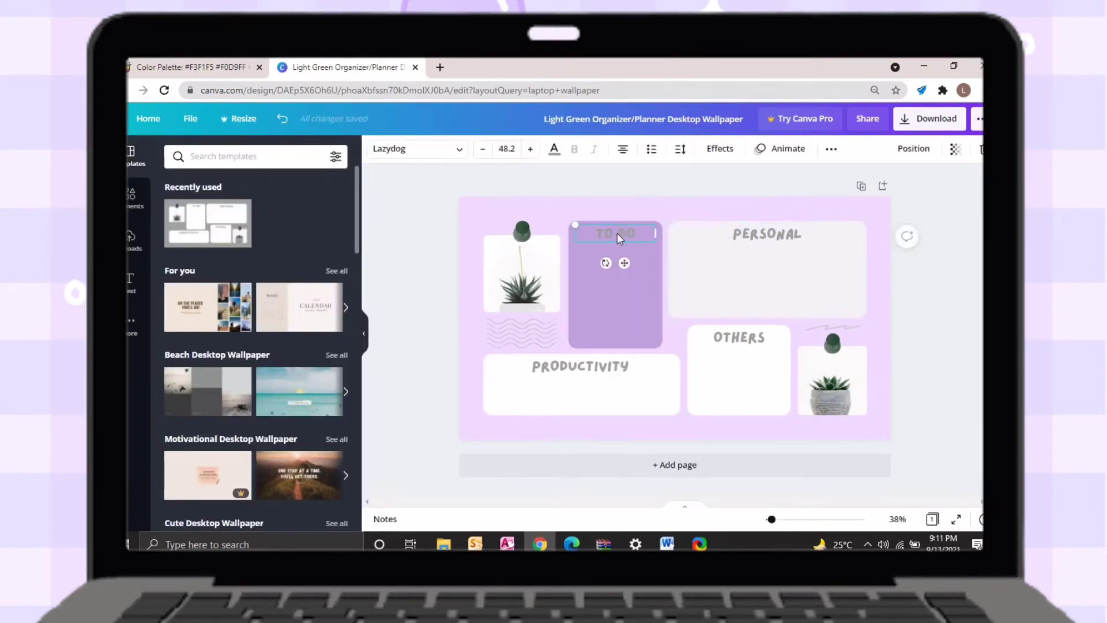
Fill the PERSONAL, PRODUCTIVITY and OTHERS boxes with the purple document color used for the TO DO box.
left_click(845, 281)
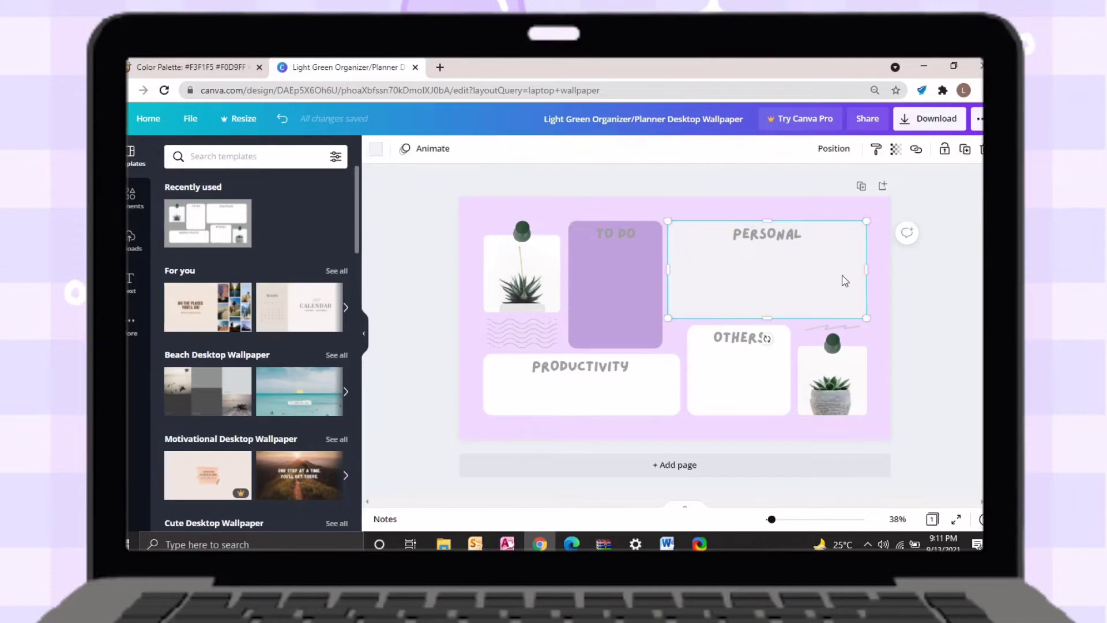
left_click(377, 151)
left_click(310, 211)
left_click(663, 383)
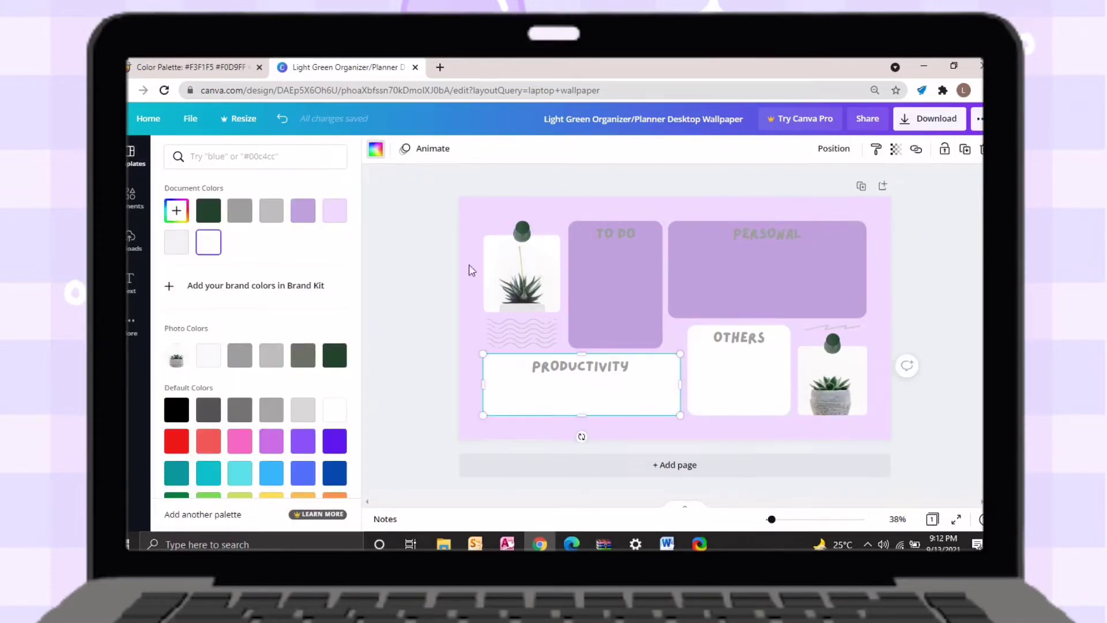
left_click(302, 211)
left_click(738, 375)
left_click(302, 211)
Replace the plant photos in both picture frames with the same medium purple document color.
left_click(832, 383)
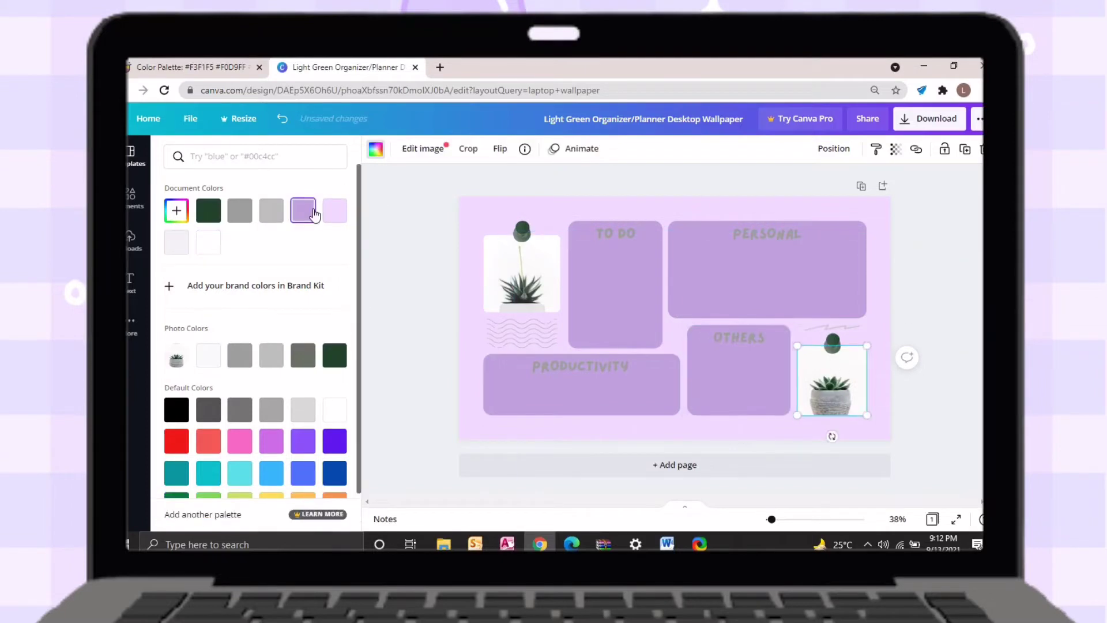
left_click(313, 213)
left_click(494, 249)
left_click(313, 213)
left_click(511, 315)
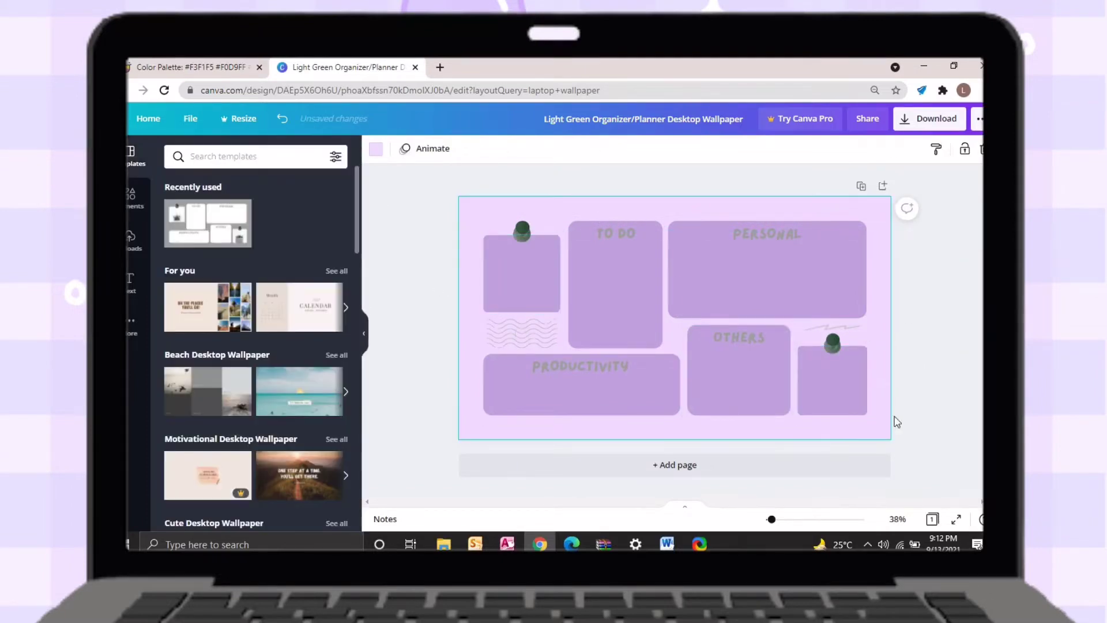
Recolor the large white background graphic spanning the page with the medium purple document color.
left_click_drag(877, 419, 838, 358)
left_click(376, 148)
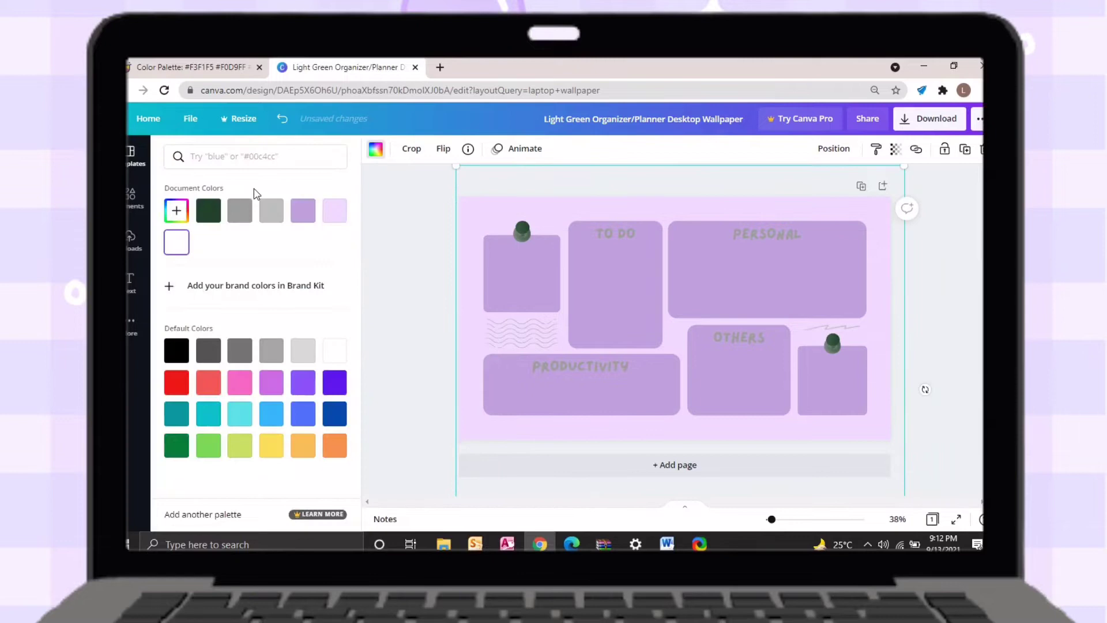
left_click(308, 216)
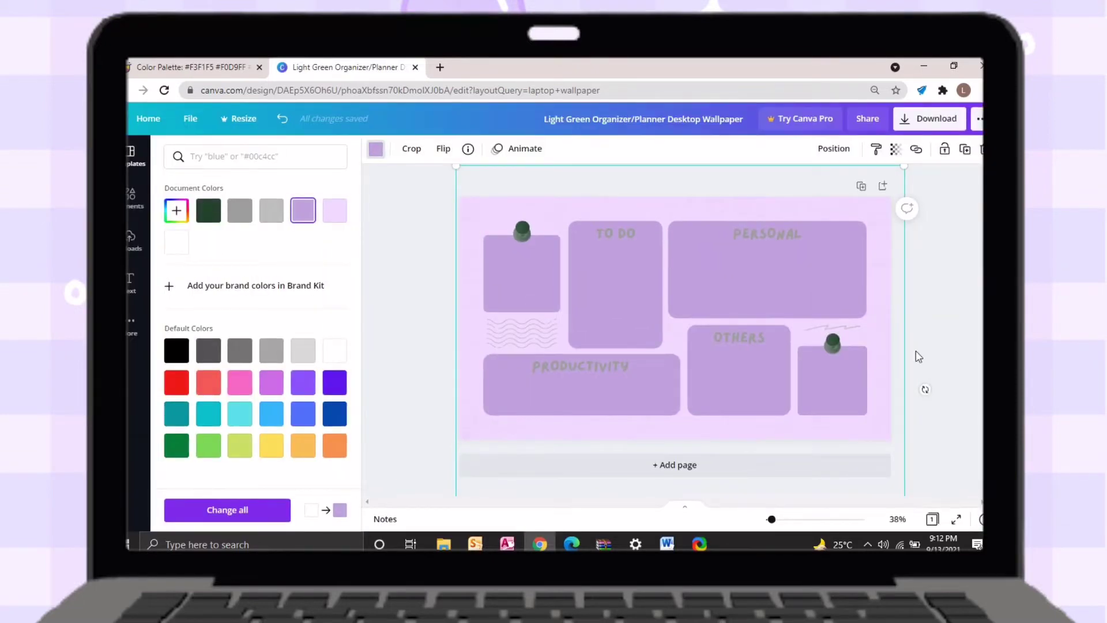
Recolor the dark green parts of the pushpin beside the OTHERS box with the gray document color.
left_click(829, 343)
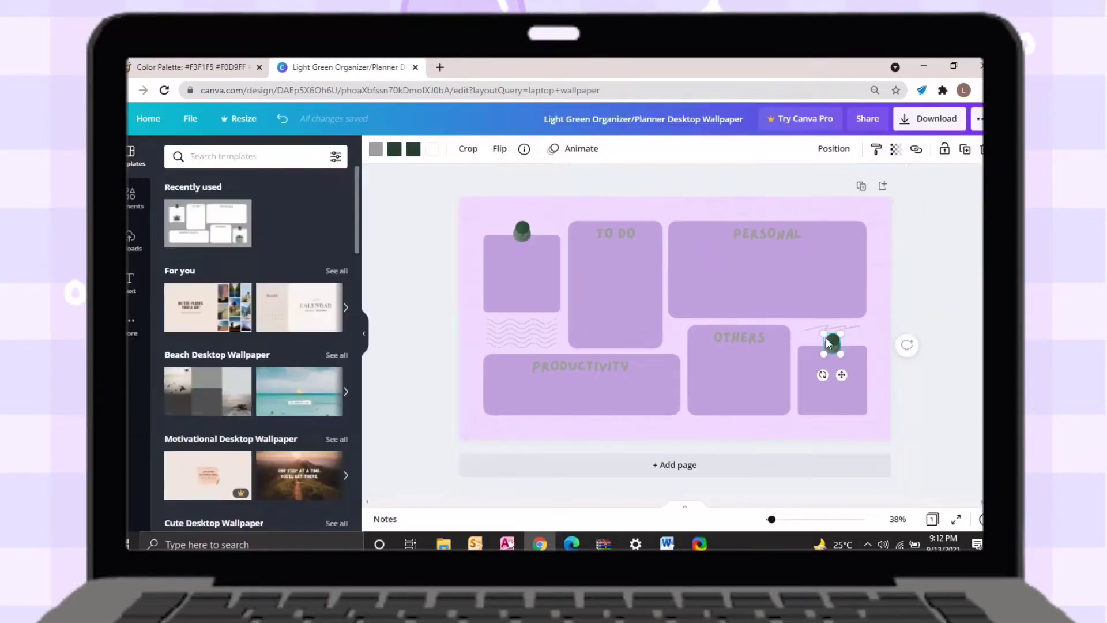
left_click(392, 150)
left_click(239, 211)
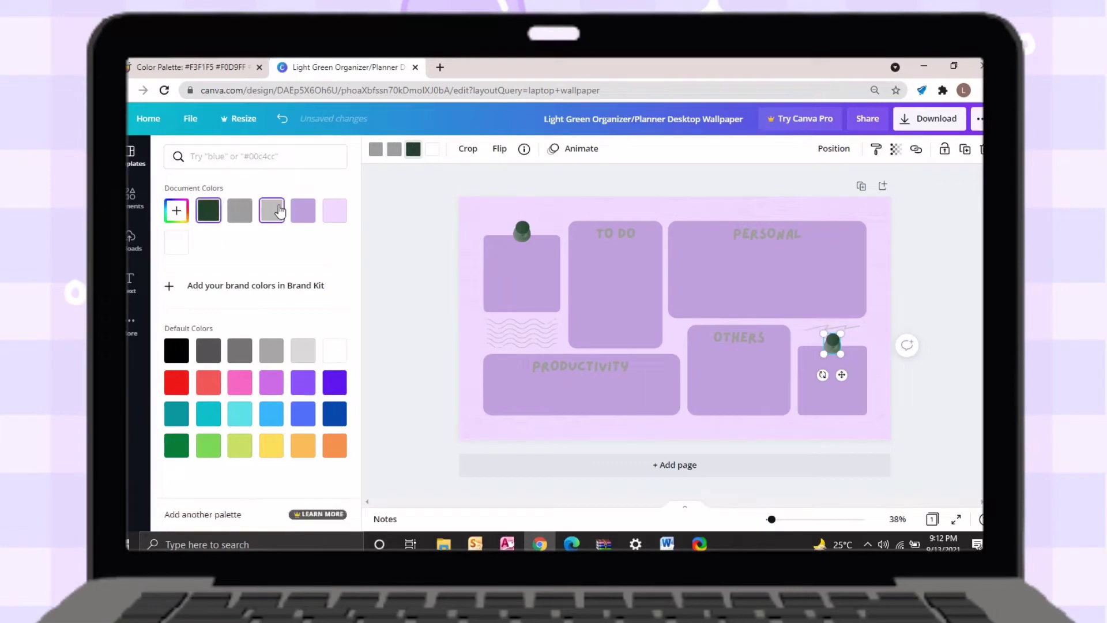
left_click(279, 211)
Give the second color of the pushpin beside the OTHERS box a custom dark brownish gray.
left_click(392, 151)
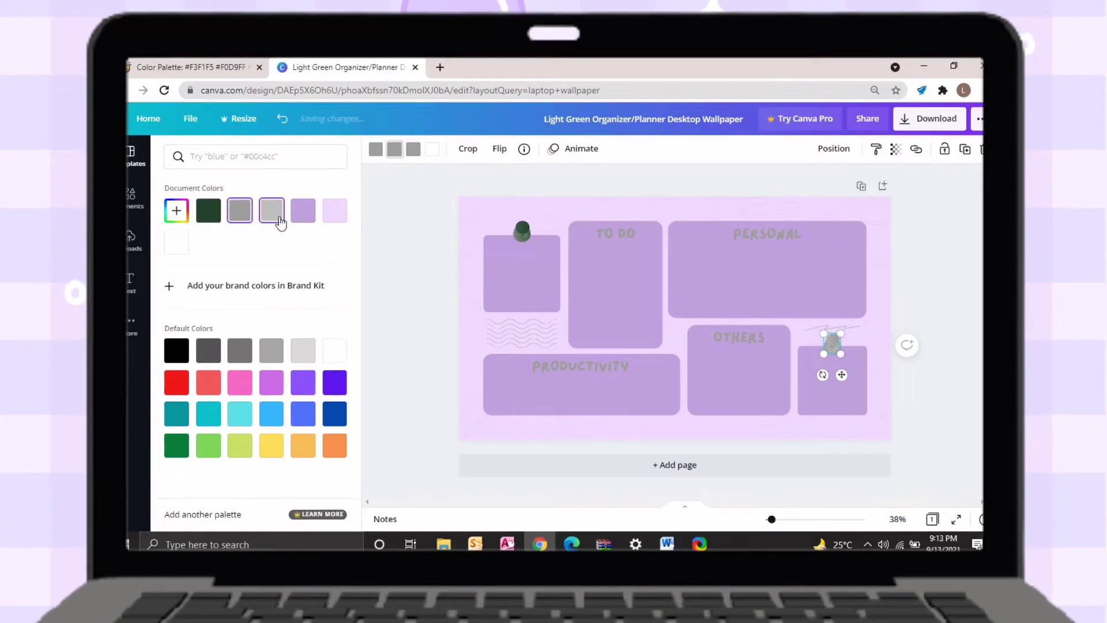
left_click(278, 214)
left_click(176, 210)
left_click(203, 281)
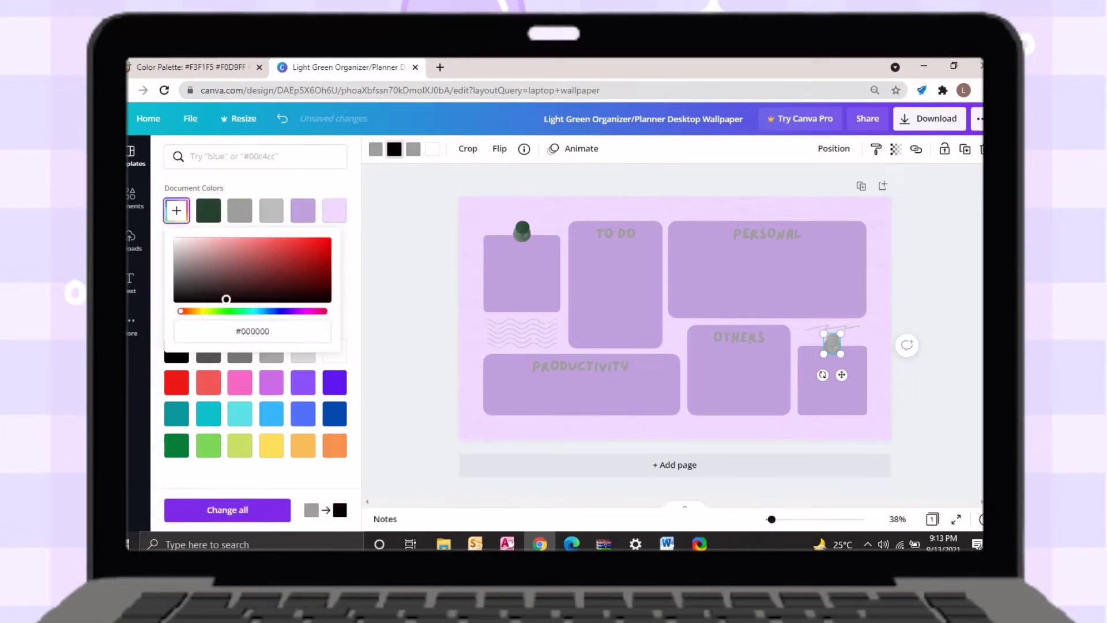
left_click(424, 272)
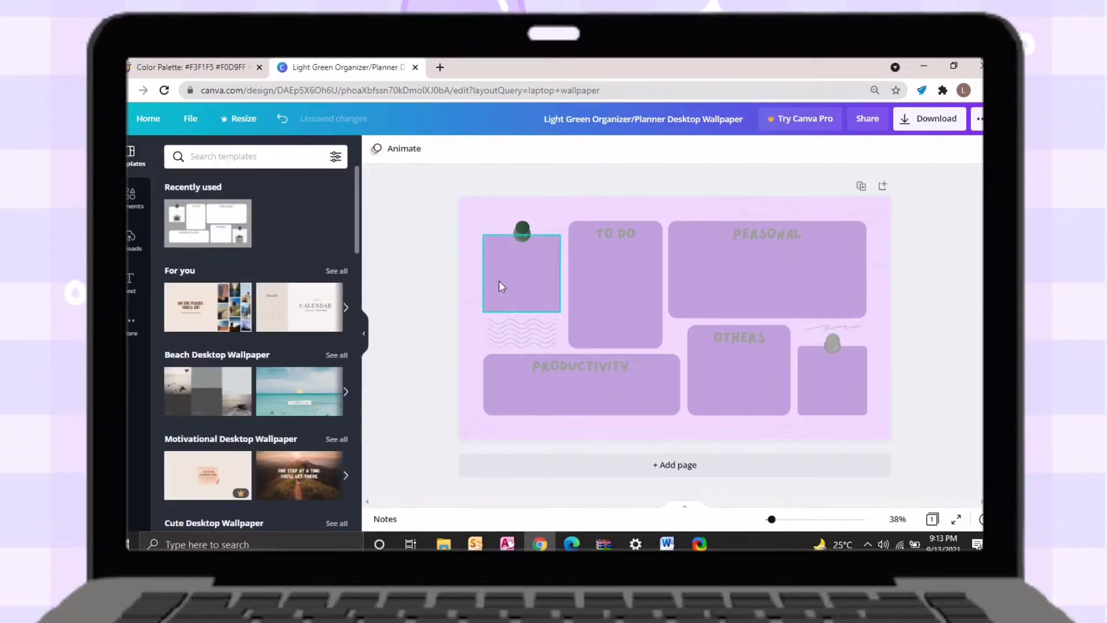
Recolor the dark green parts of the pushpin beside the TO DO box to gray #9C9F9C.
left_click(521, 230)
left_click(395, 151)
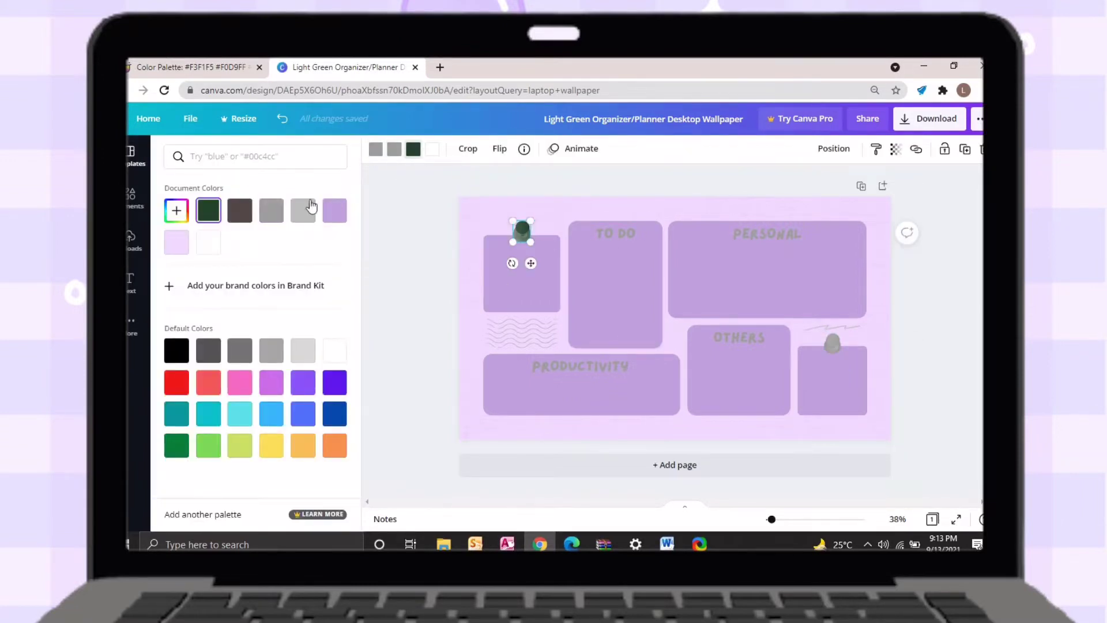
left_click(176, 211)
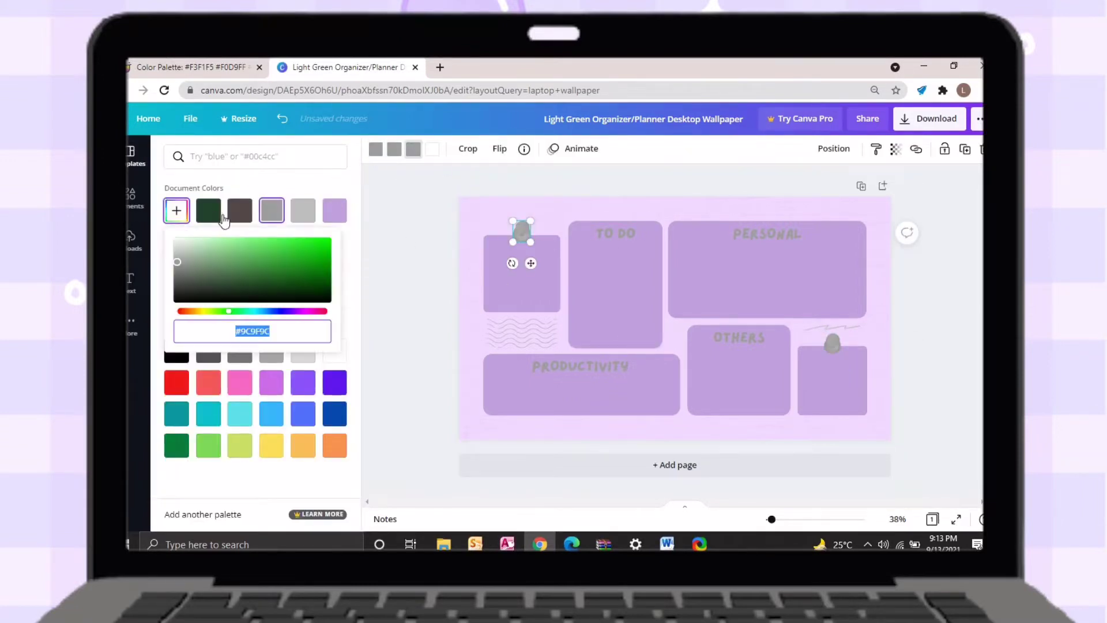
left_click(386, 281)
left_click(613, 237)
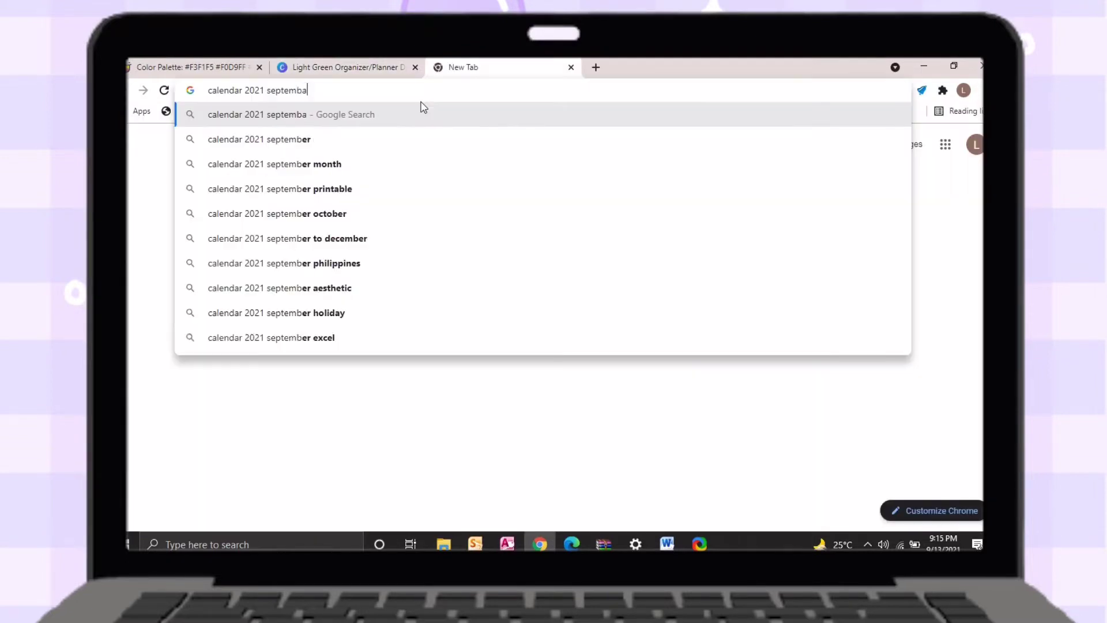
Search Google Images for "calendar 2021 september transparent".
type("r")
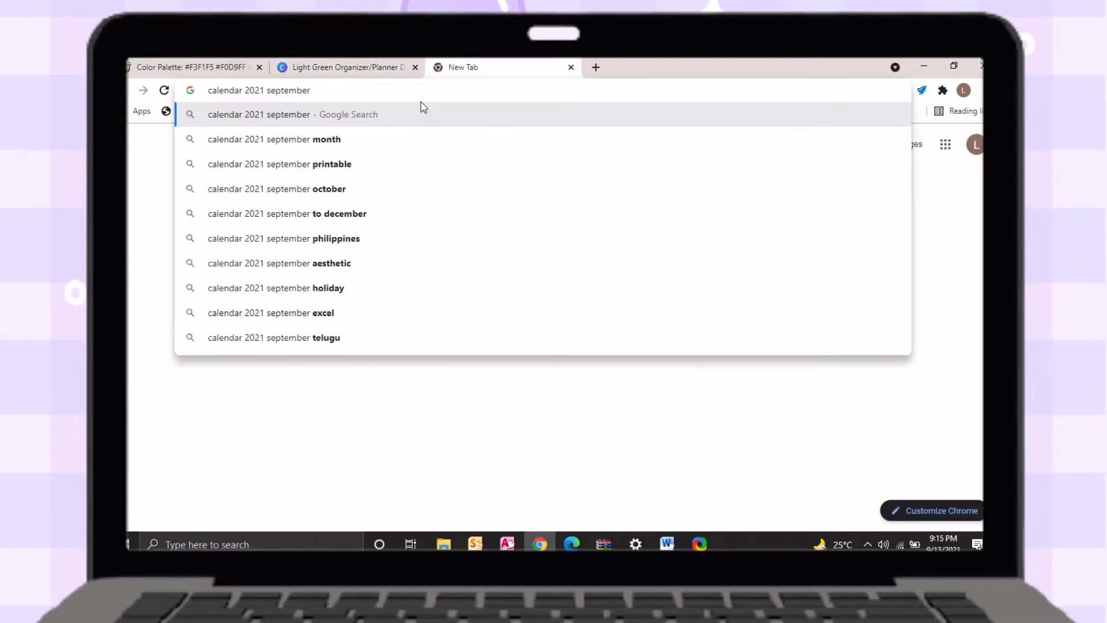
type(" transparent")
key("Return")
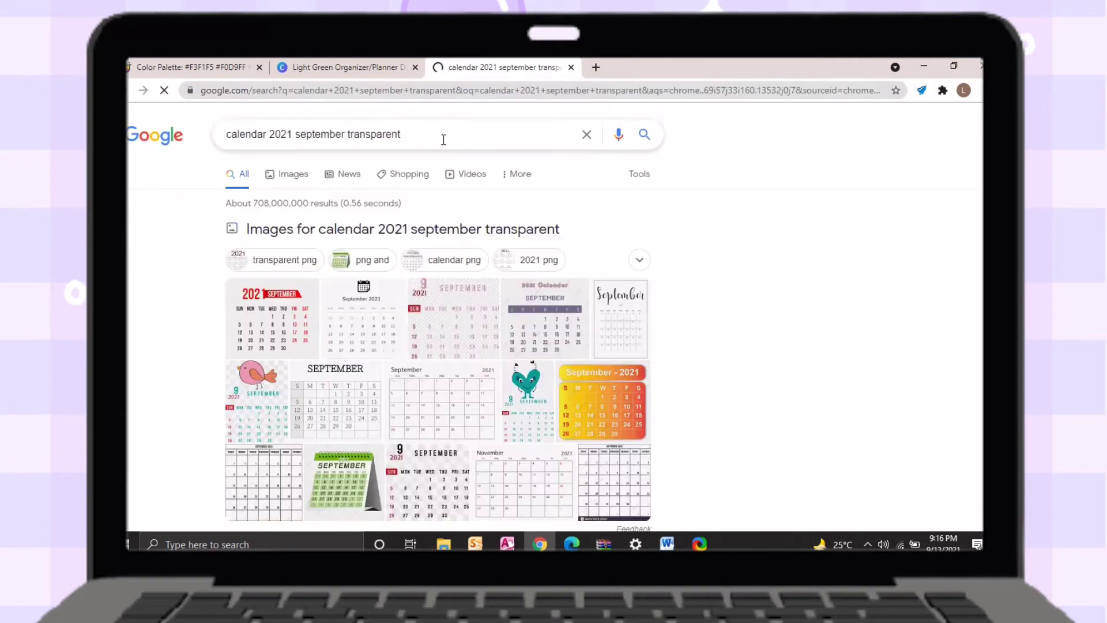
left_click(291, 176)
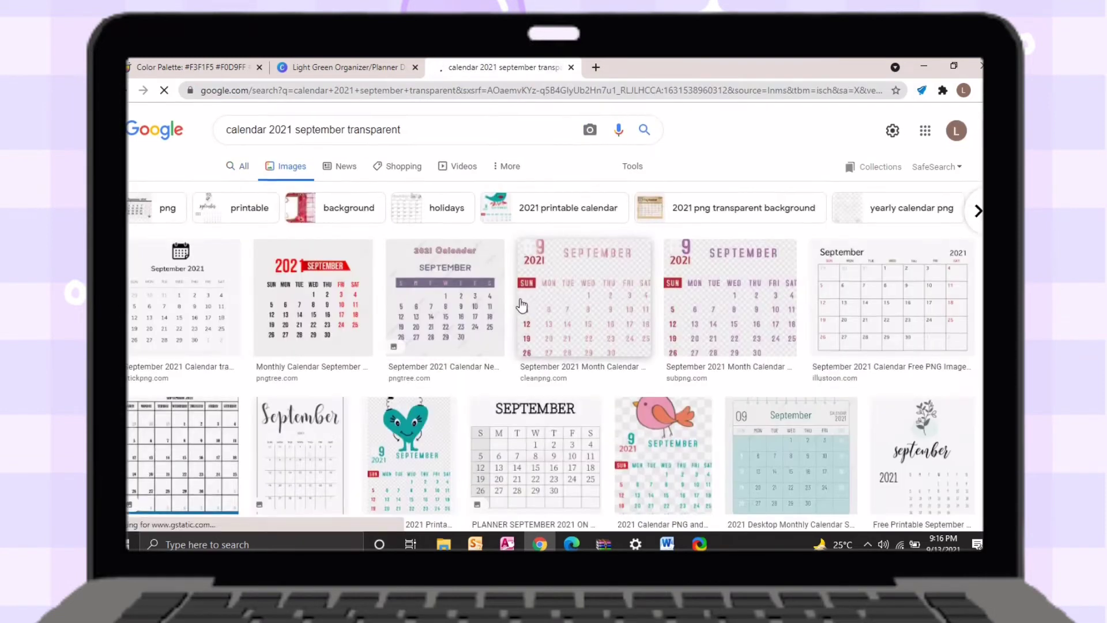
Find the plain September 2021 calendar with a black calendar icon from stickpng.com in the image results and copy the image.
scroll(484, 352, "down", 5)
scroll(487, 353, "down", 10)
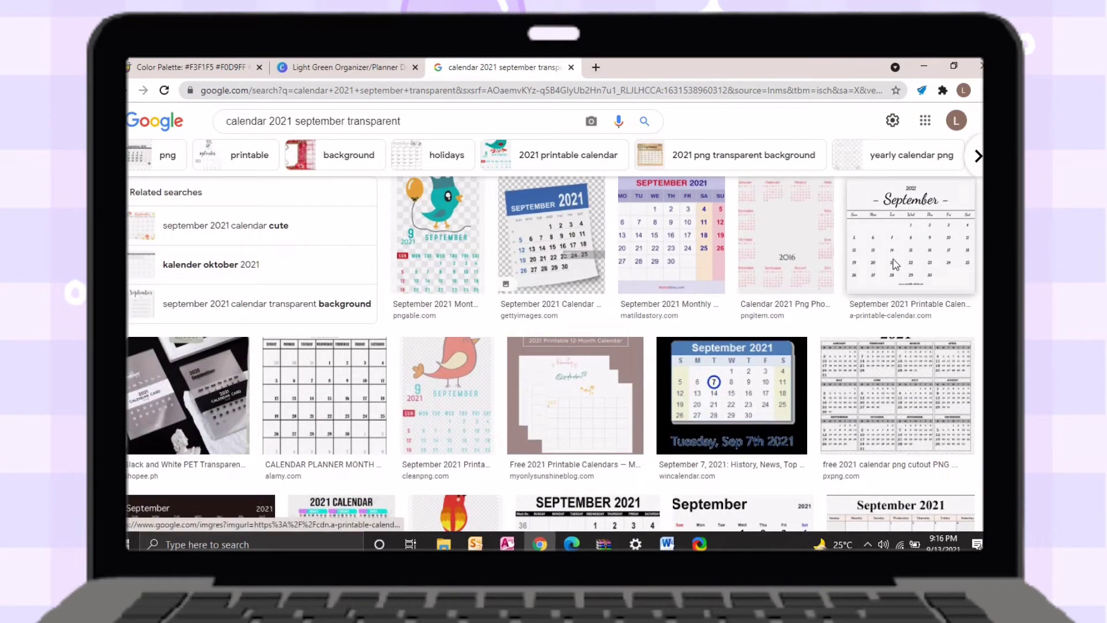
left_click(895, 264)
scroll(375, 404, "down", 5)
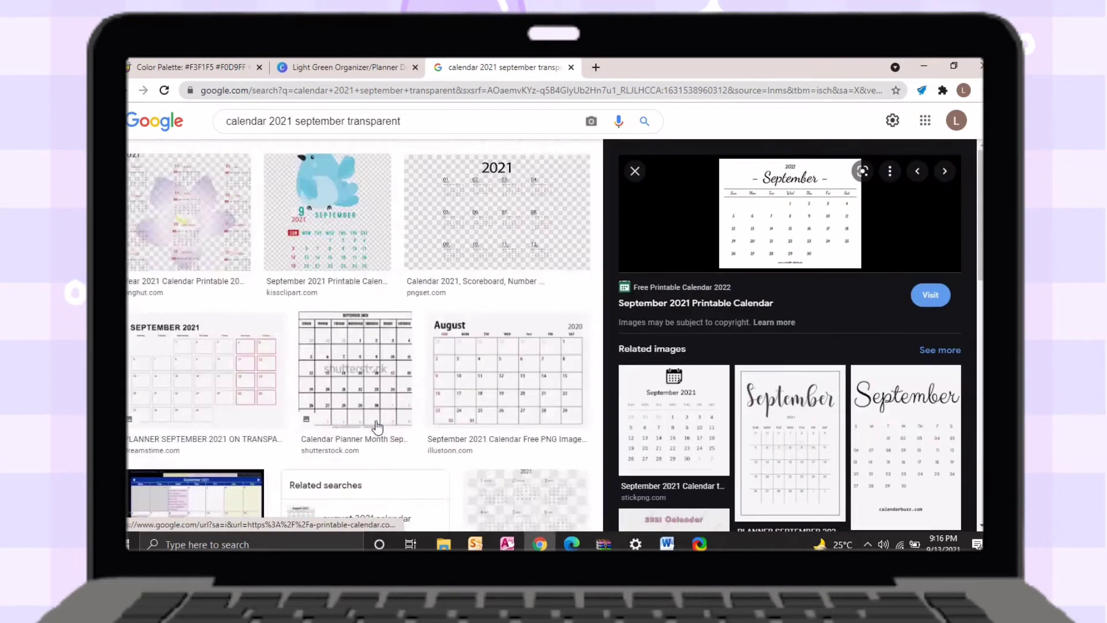
scroll(329, 353, "up", 3)
left_click(185, 266)
scroll(186, 266, "up", 5)
right_click(833, 287)
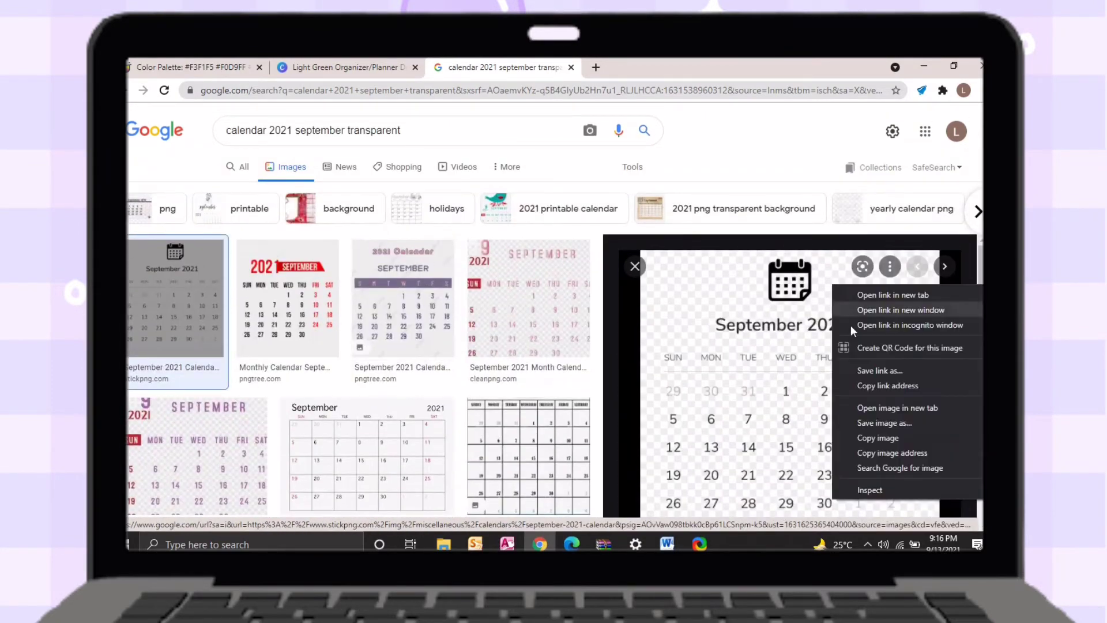
left_click(902, 436)
Switch to the Canva planner wallpaper design and paste the copied September 2021 calendar image onto the page.
left_click(342, 67)
right_click(333, 316)
right_click(447, 272)
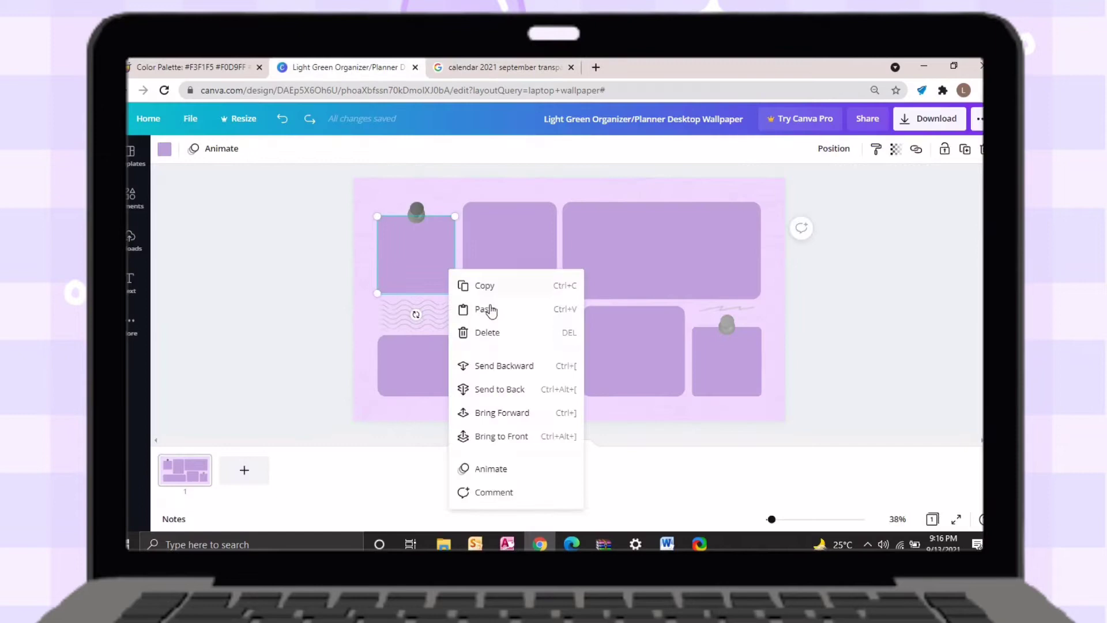
left_click(484, 310)
left_click(741, 246)
key("ctrl+v")
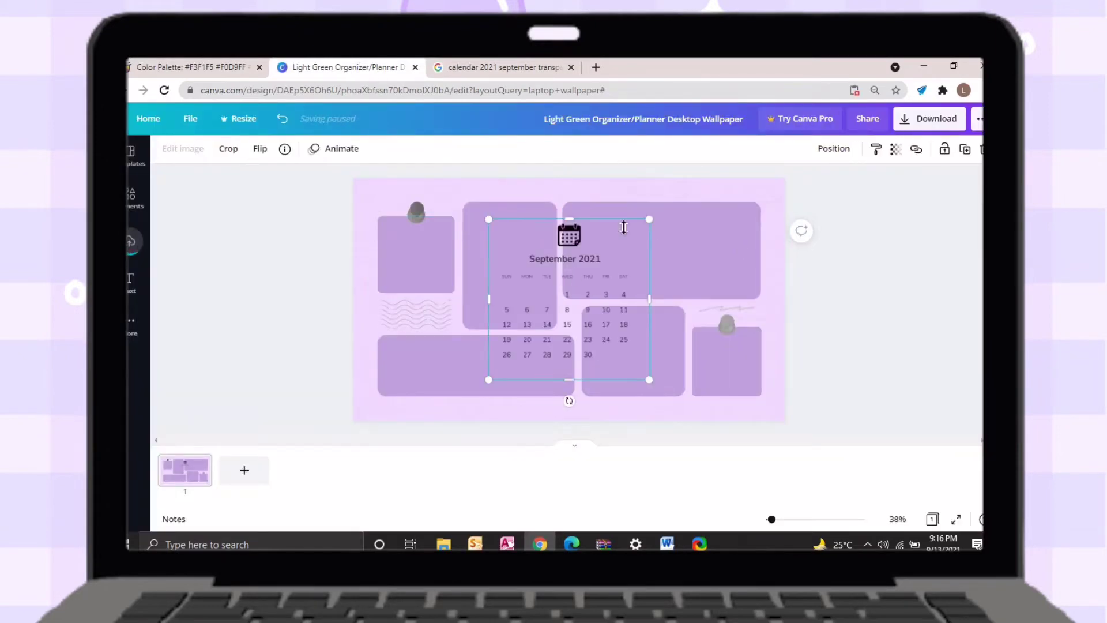
Crop the icon off the top of the calendar image, scale the image down and move it aside over the boxes at the page's left.
left_click_drag(571, 234, 593, 250)
left_click_drag(649, 375, 583, 323)
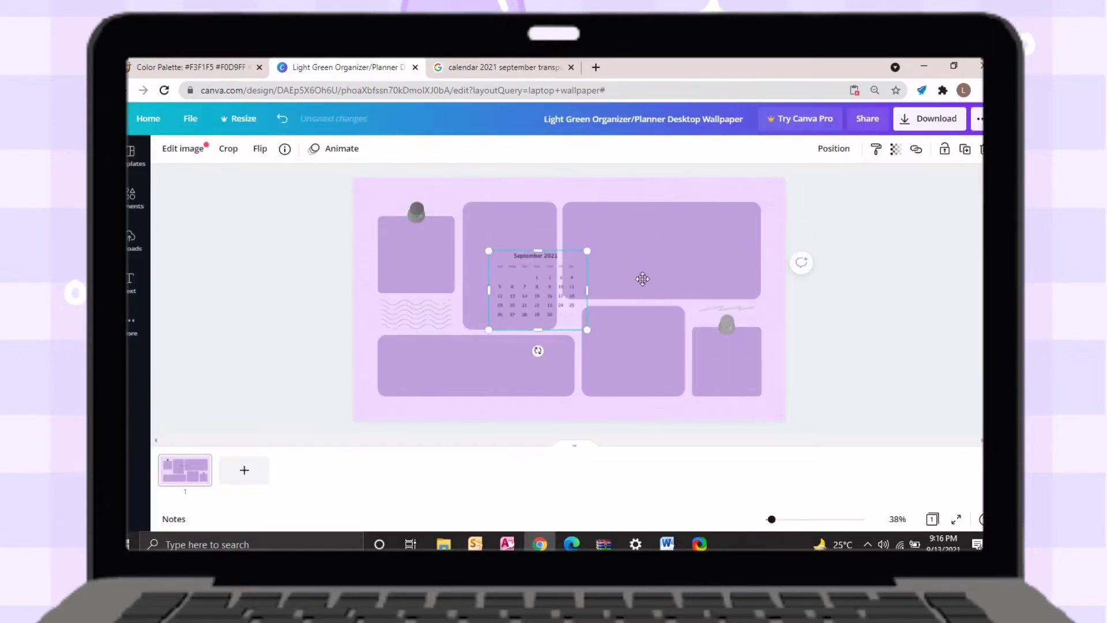
left_click_drag(536, 285, 692, 250)
left_click_drag(753, 298, 779, 317)
left_click_drag(701, 275, 424, 322)
Reshape the large upper-right box into a near-square and place the September 2021 calendar on top of it.
left_click(575, 258)
left_click_drag(563, 251, 654, 261)
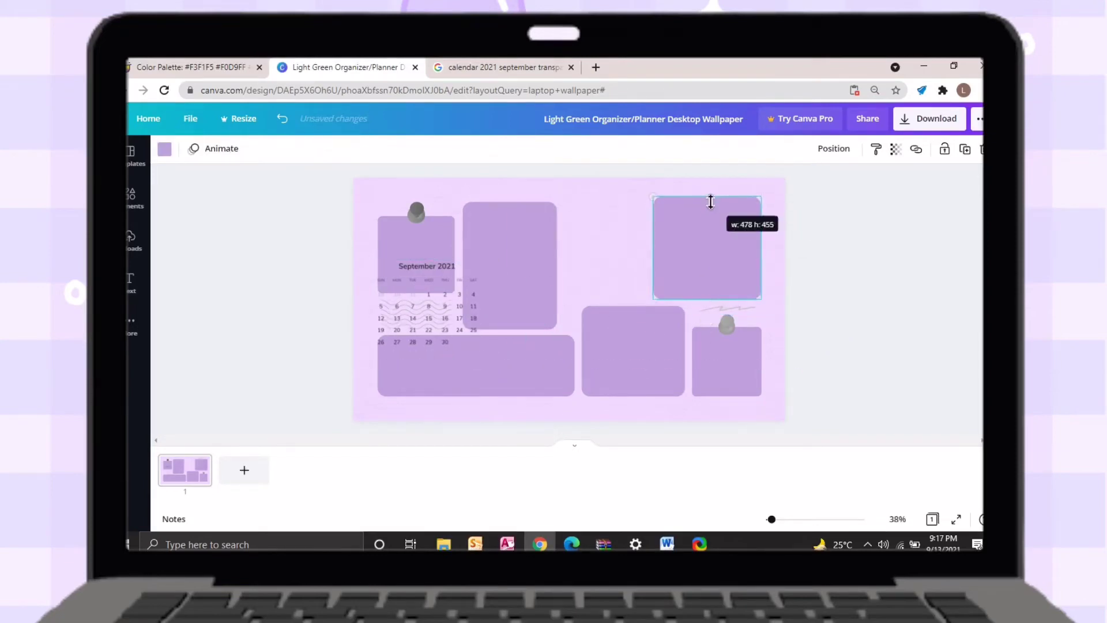
left_click(444, 305)
left_click_drag(444, 304, 724, 305)
left_click(672, 216)
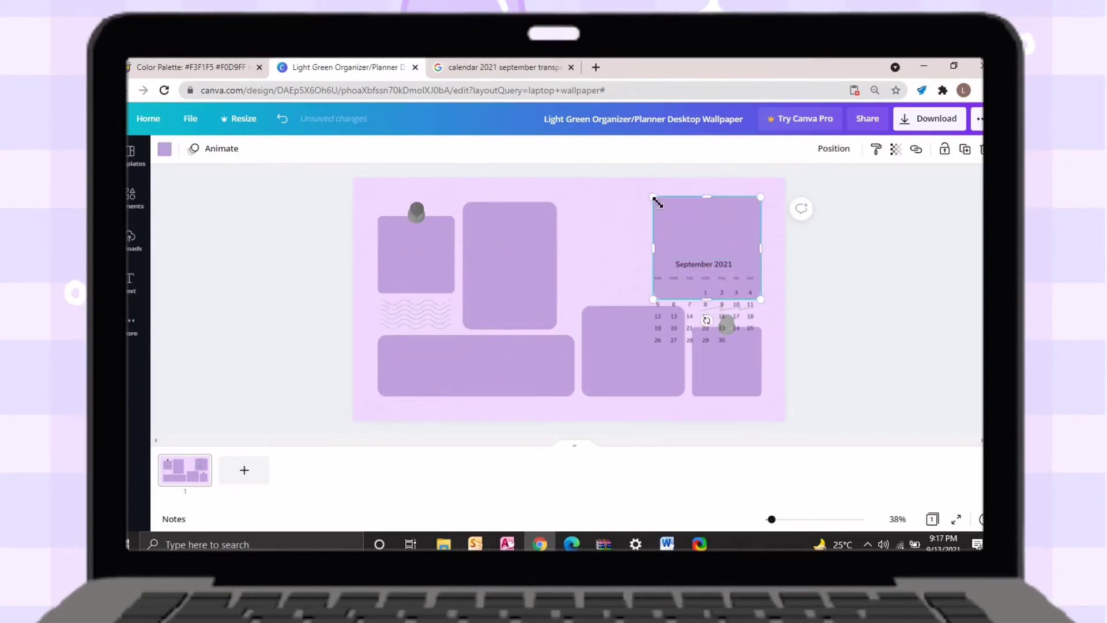
left_click_drag(657, 202, 645, 197)
left_click_drag(697, 266, 694, 215)
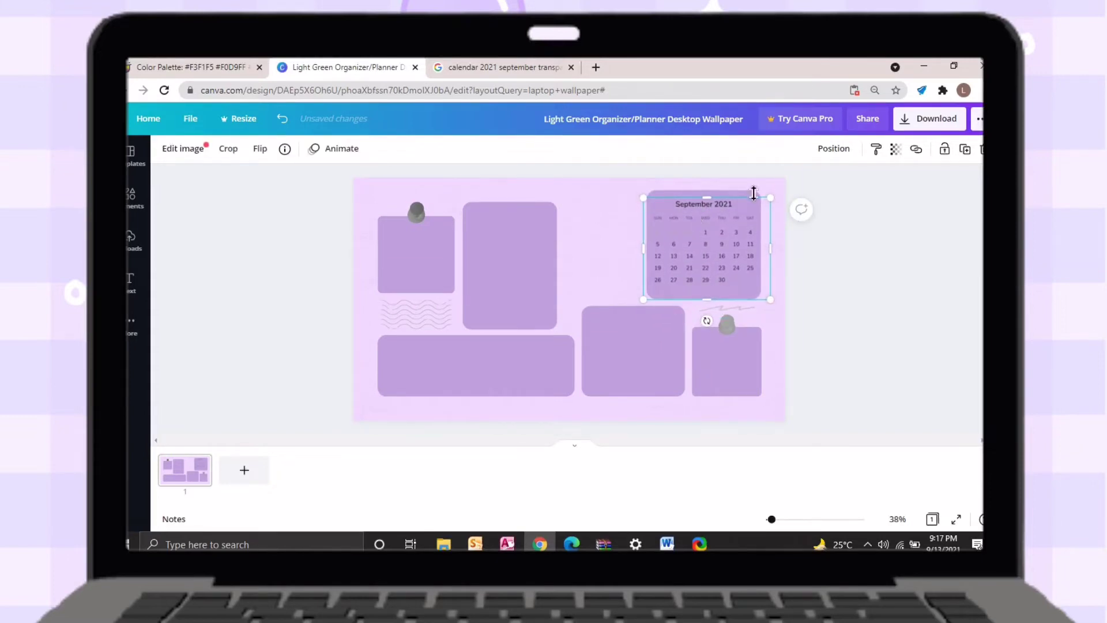
Lower the opacity of the purple box behind the September calendar so it is partly see-through.
left_click(782, 218)
left_click(753, 195)
left_click(895, 149)
left_click_drag(854, 185, 804, 195)
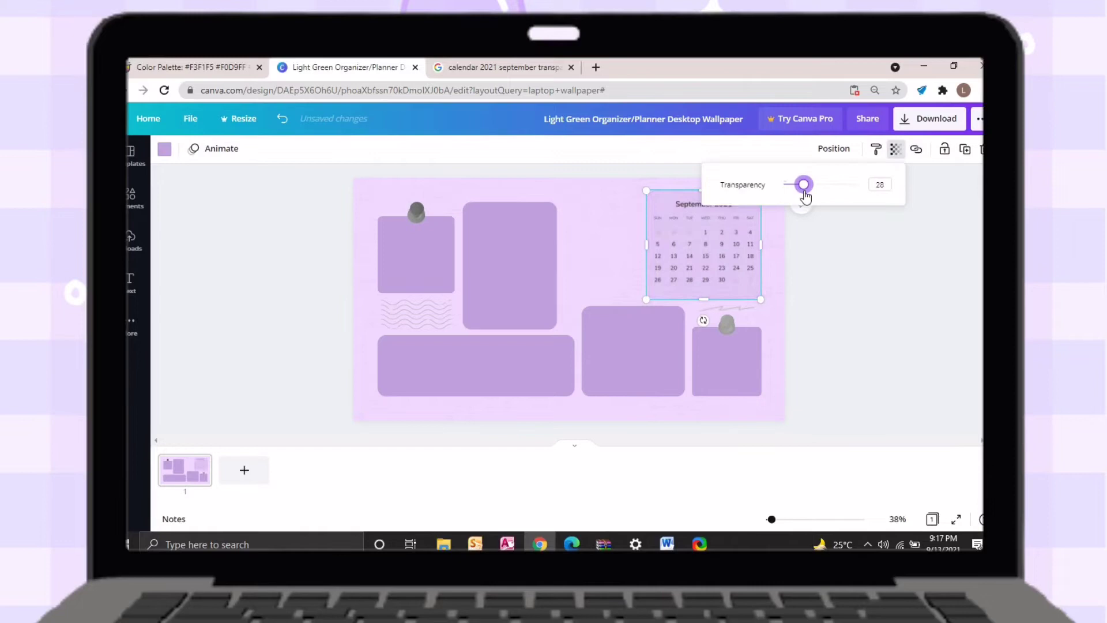
left_click(788, 319)
left_click(772, 335)
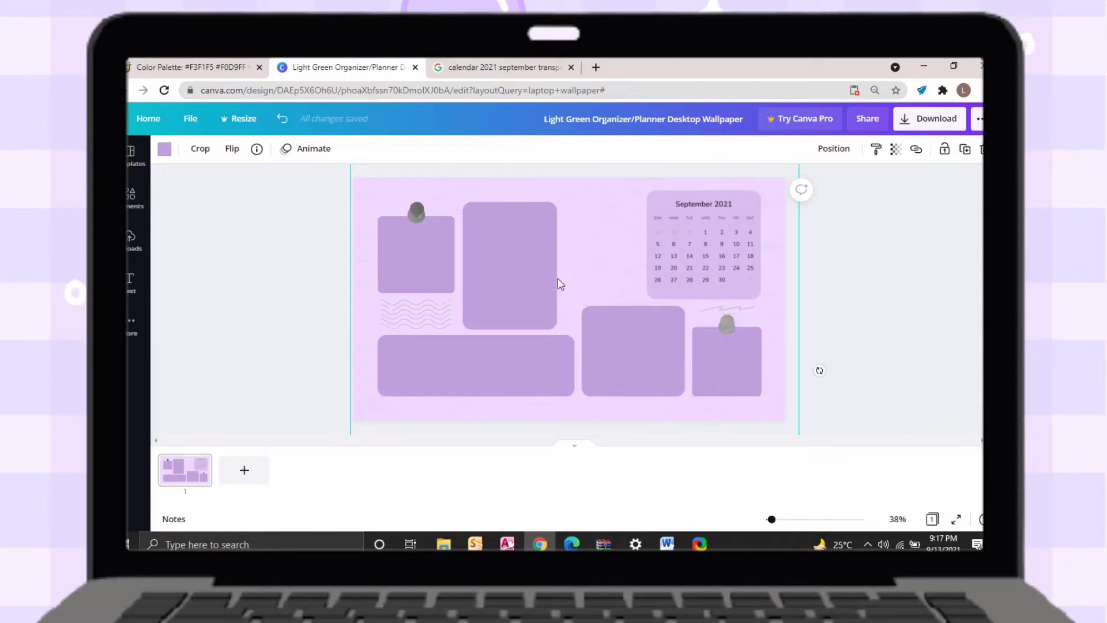
Nudge the lower middle box slightly down, and move the tall box beside the calendar, reshaping it into a wide, short box.
mouse_move(631, 348)
left_mouse_down()
mouse_move(633, 331)
mouse_move(630, 350)
left_mouse_up()
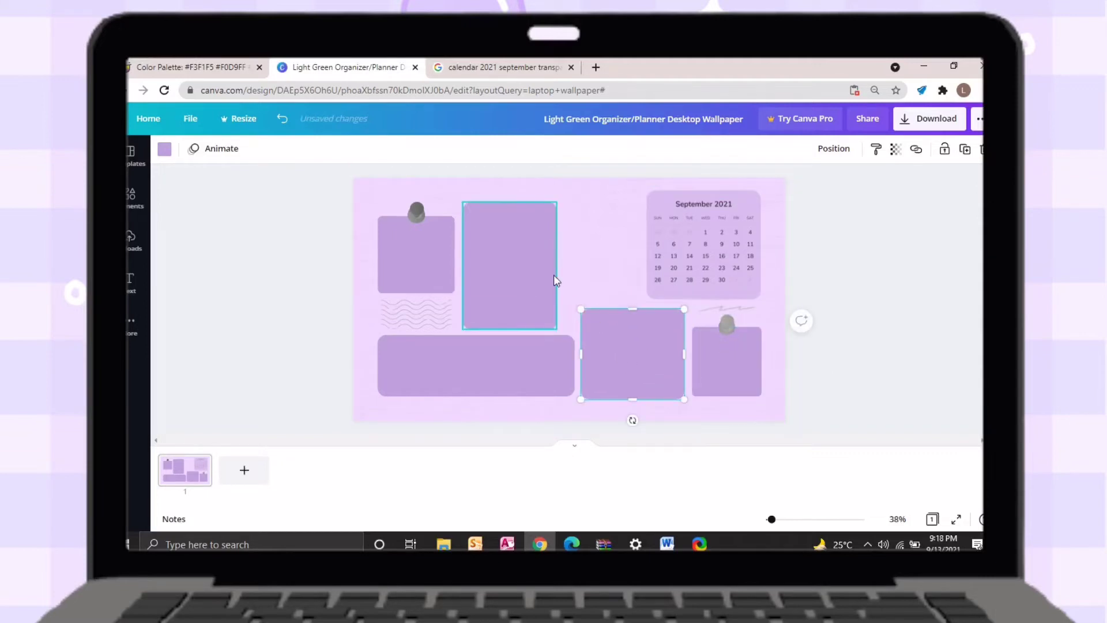
left_click(521, 314)
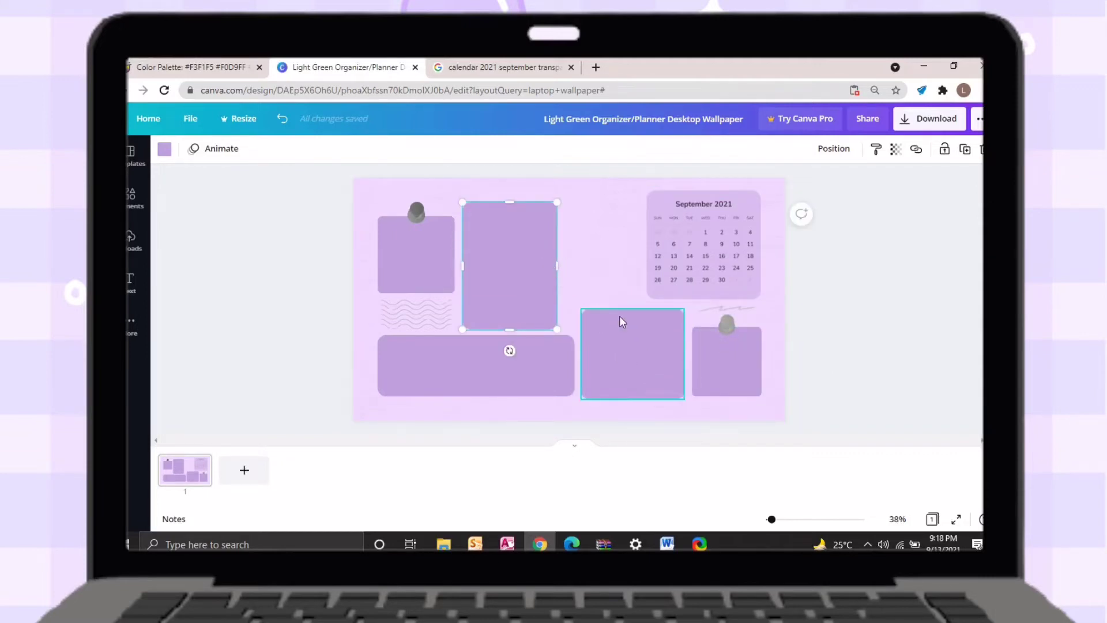
left_click_drag(532, 282, 613, 269)
left_click_drag(548, 255, 466, 255)
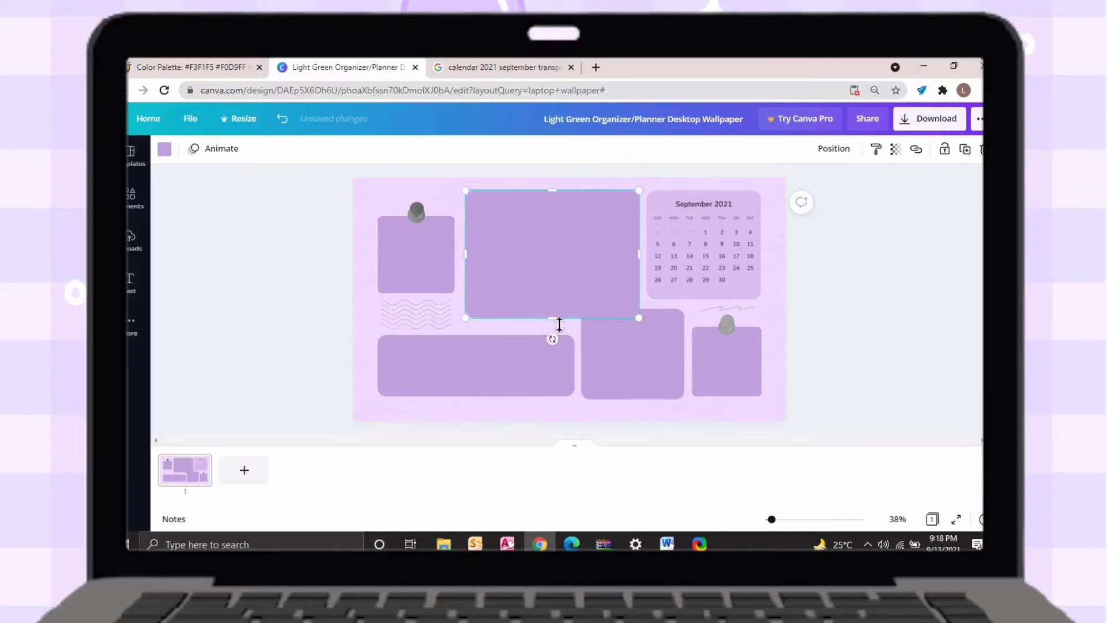
left_click_drag(558, 322, 561, 266)
left_click_drag(466, 231, 486, 230)
left_click(520, 312)
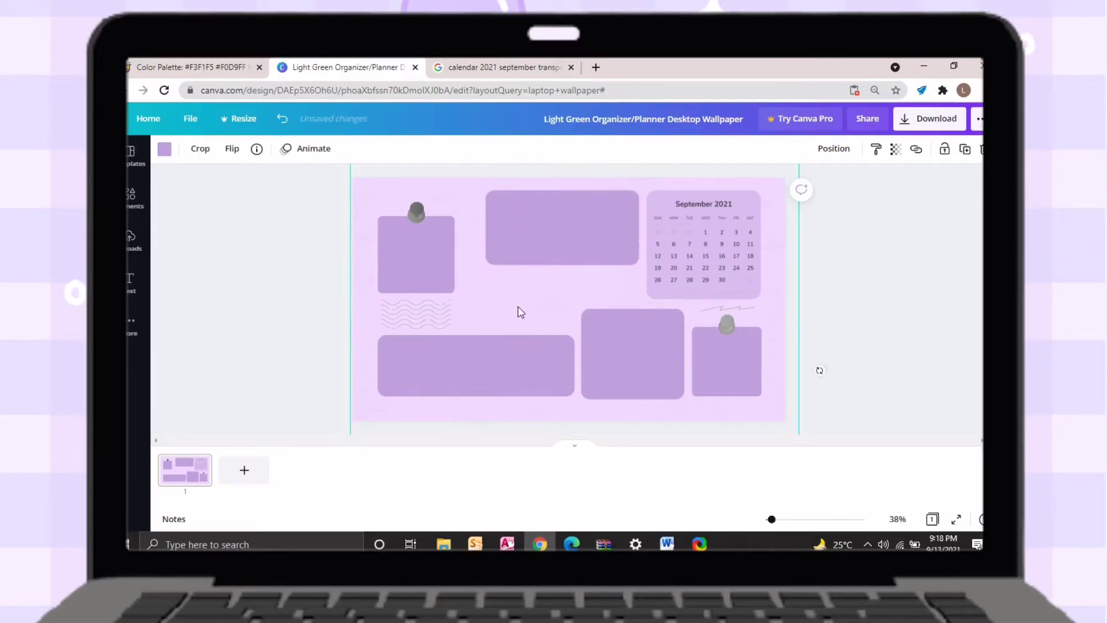
Shift the wide upper box slightly left and reduce its opacity to match the box behind the calendar.
left_click(566, 230)
left_click(896, 149)
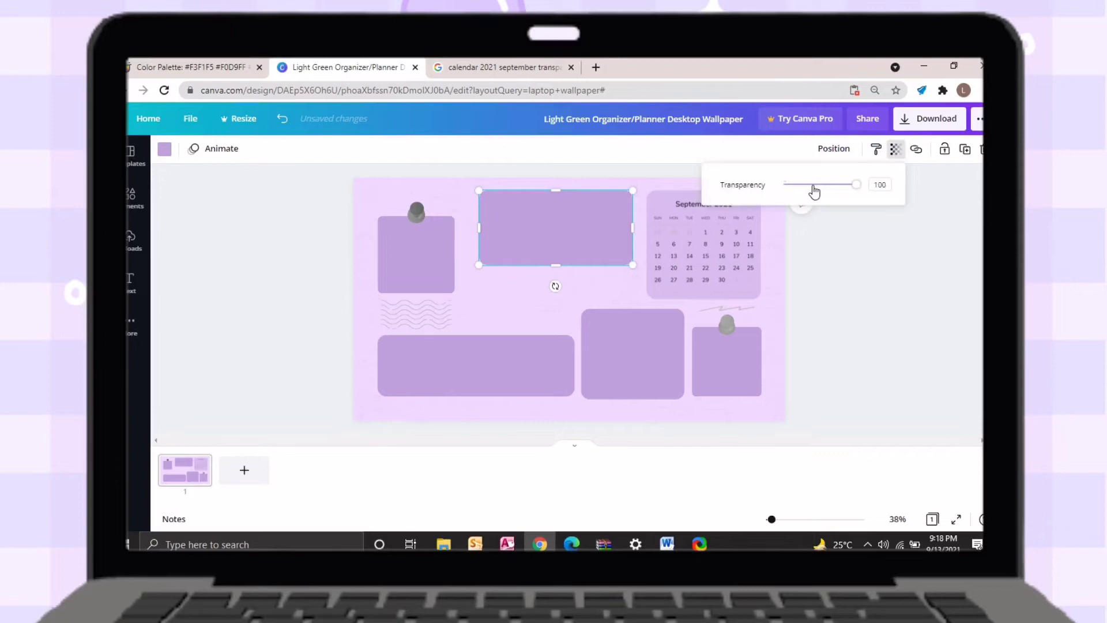
left_click(813, 185)
left_click(880, 185)
left_click(817, 283)
Set the transparency of the lower middle box and the pinned lower-right box to 47.
left_click(640, 380)
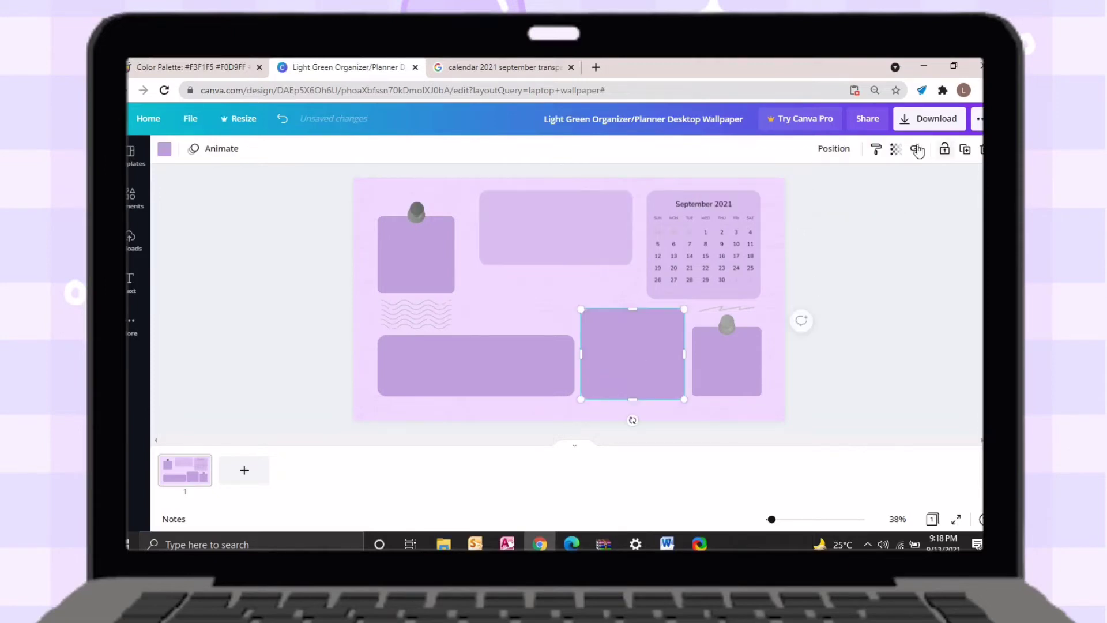
left_click(895, 149)
key("Return")
left_click(746, 371)
left_click(895, 149)
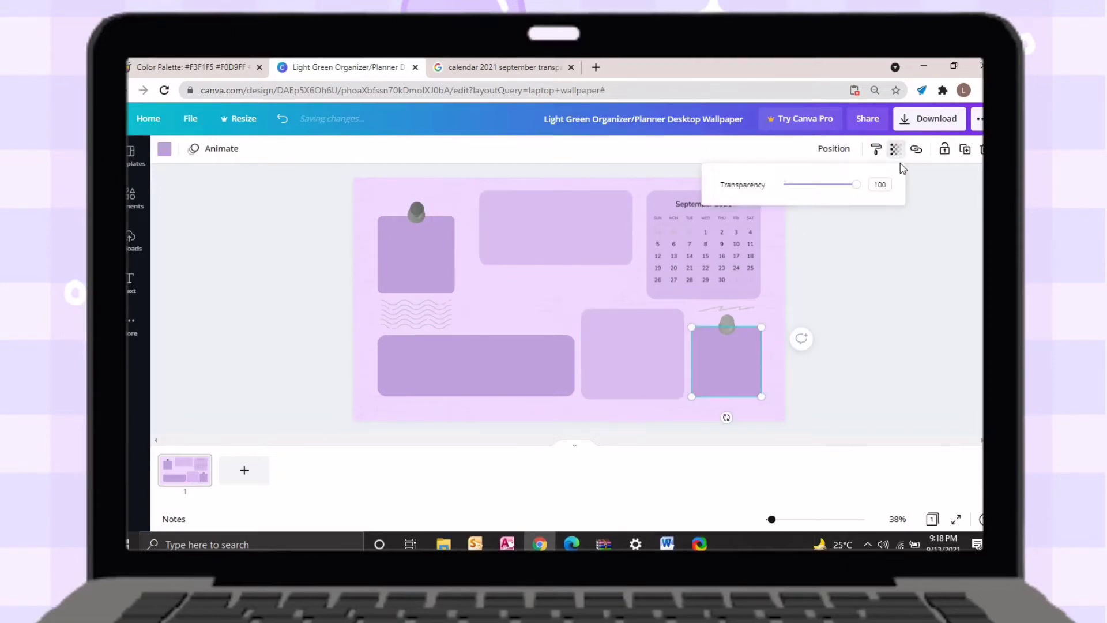
type("47")
key("Return")
Set the transparency of the wide lower-left box and the pinned upper-left box to 47.
left_click(522, 363)
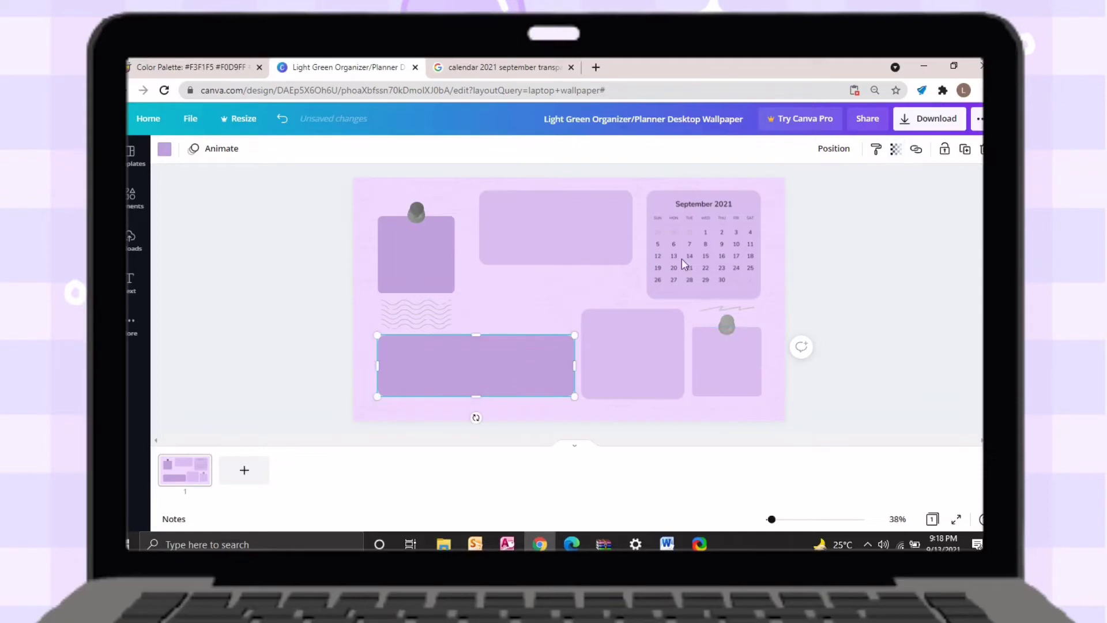
left_click(896, 150)
key("Return")
left_click(435, 256)
left_click(895, 149)
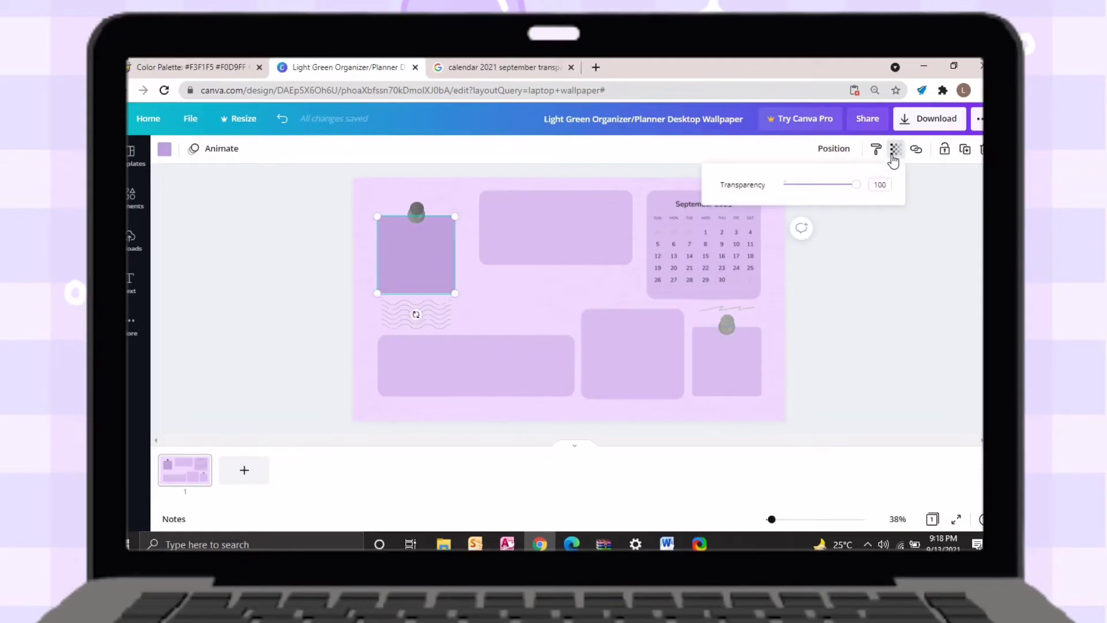
type("47")
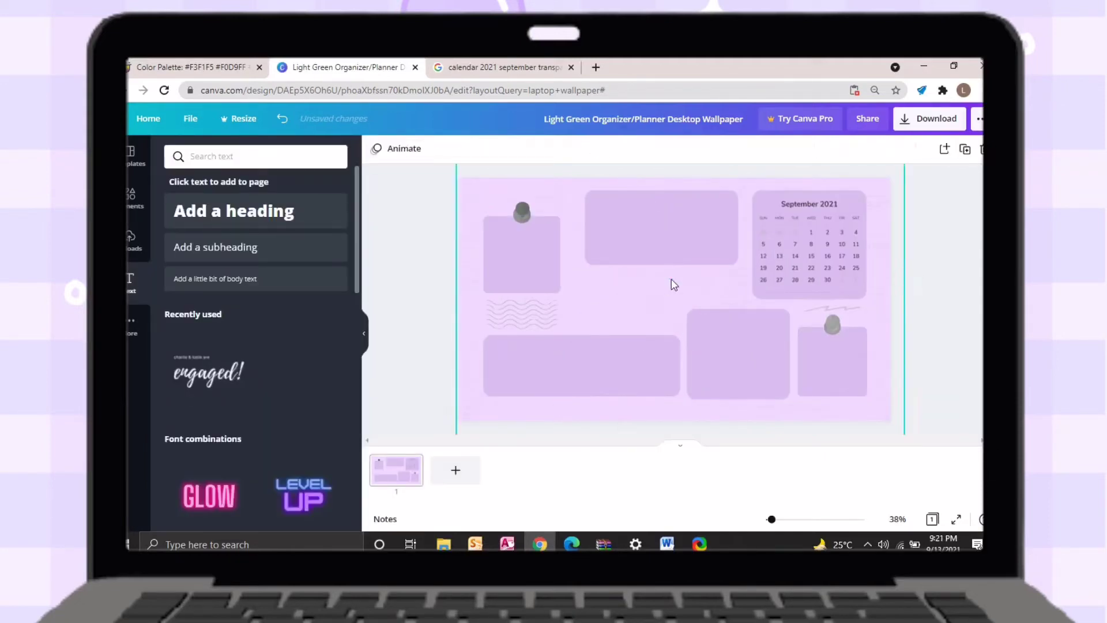
Enter "education" as a Playlist Script heading, place it at the top of the wide upper box and scale it to about size 62.
left_click(631, 383)
type("education")
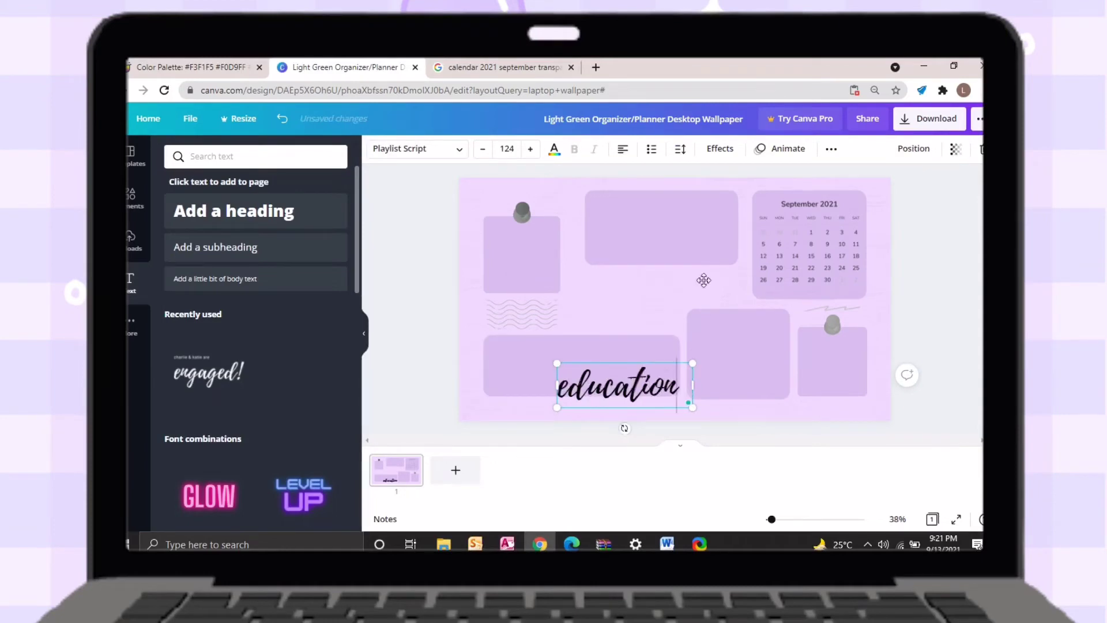
left_click_drag(704, 280, 697, 176)
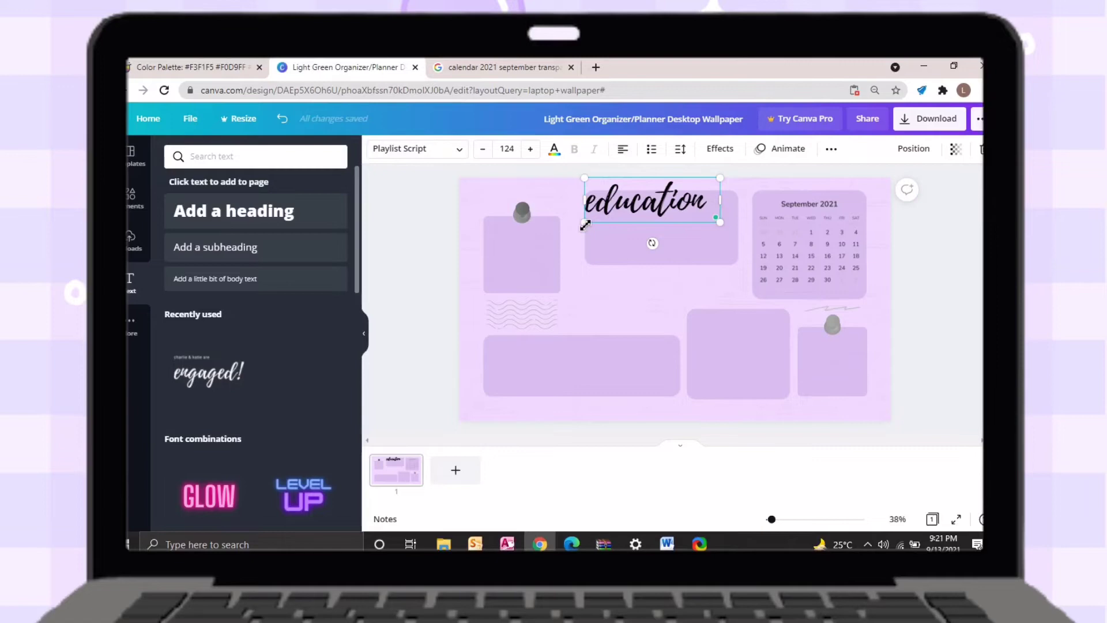
left_click_drag(584, 225, 662, 186)
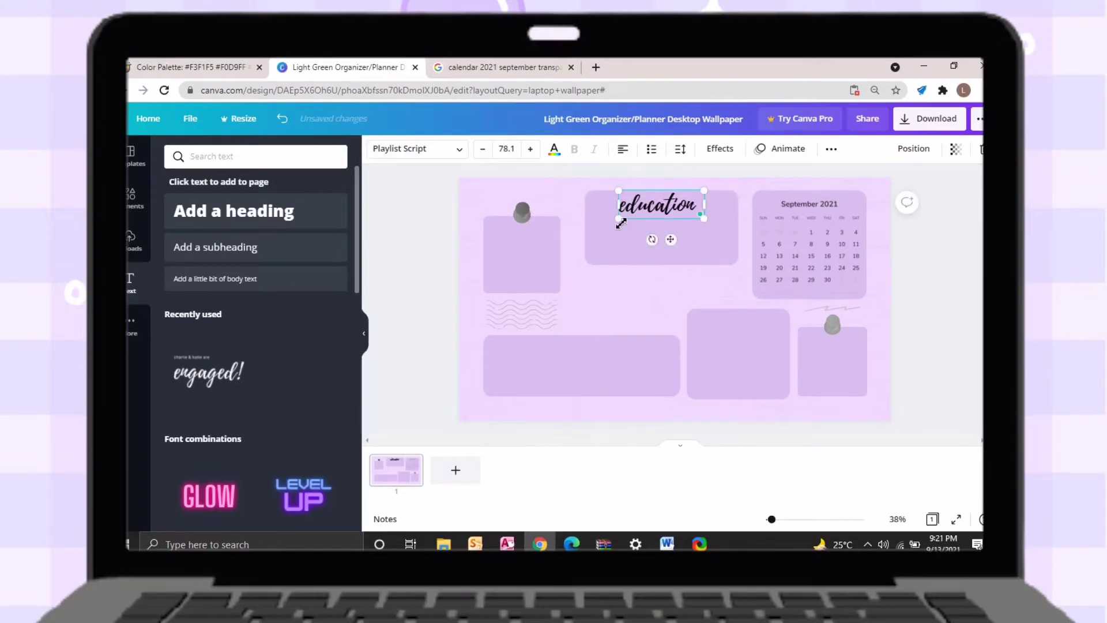
left_click_drag(621, 223, 665, 191)
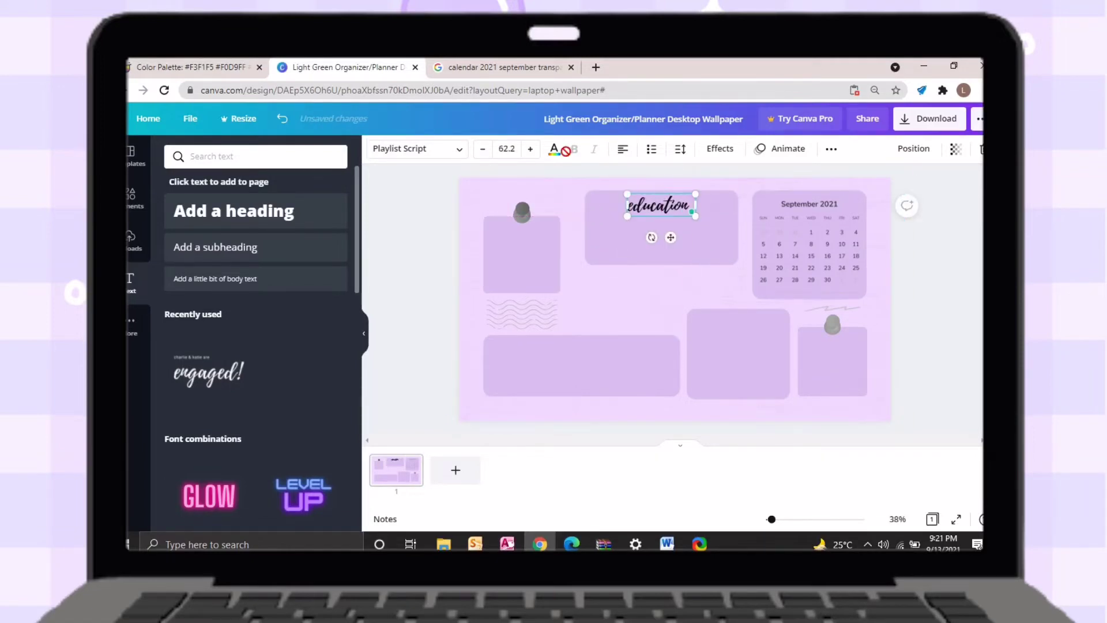
Change the "education" heading's font to Bellaboo and make the box behind it slightly taller.
left_click(434, 151)
left_click(277, 156)
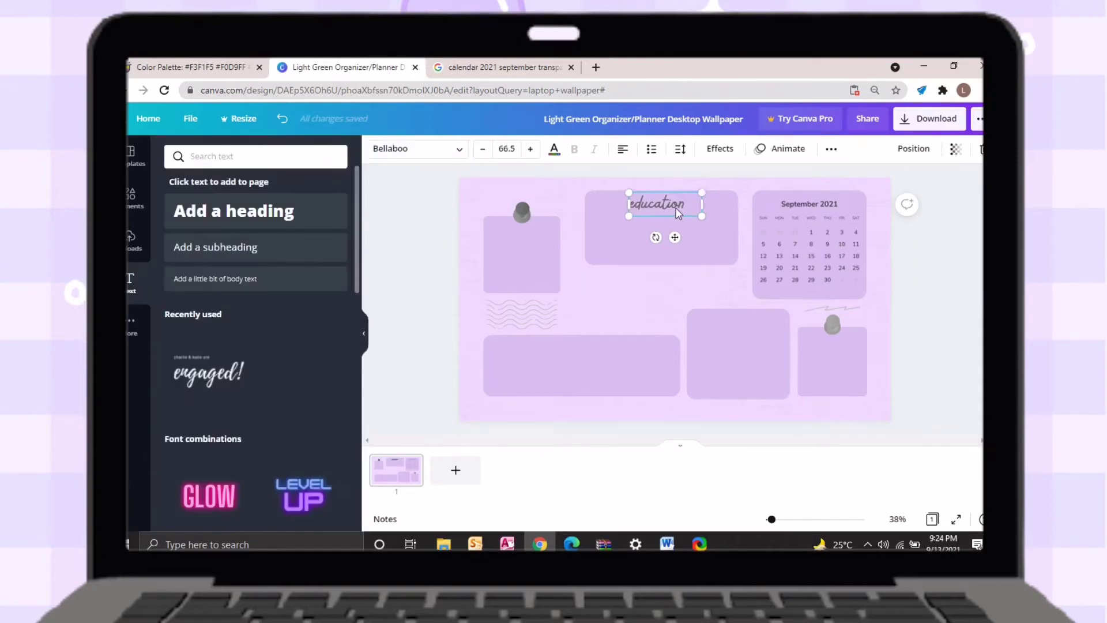
left_click(663, 257)
left_click(683, 207)
left_click(667, 265)
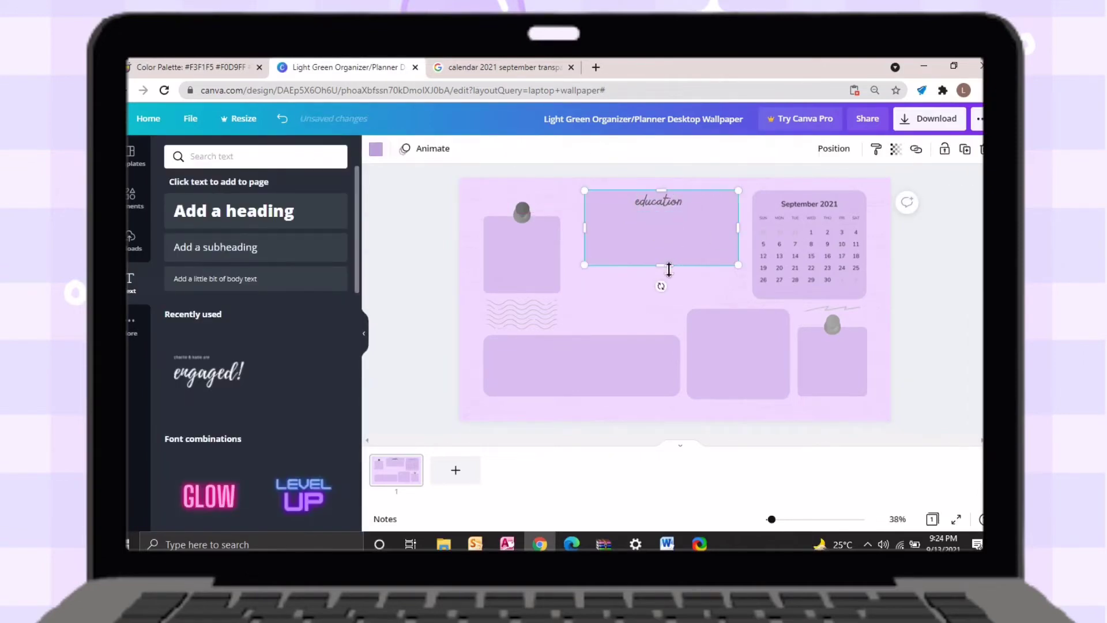
left_click(950, 402)
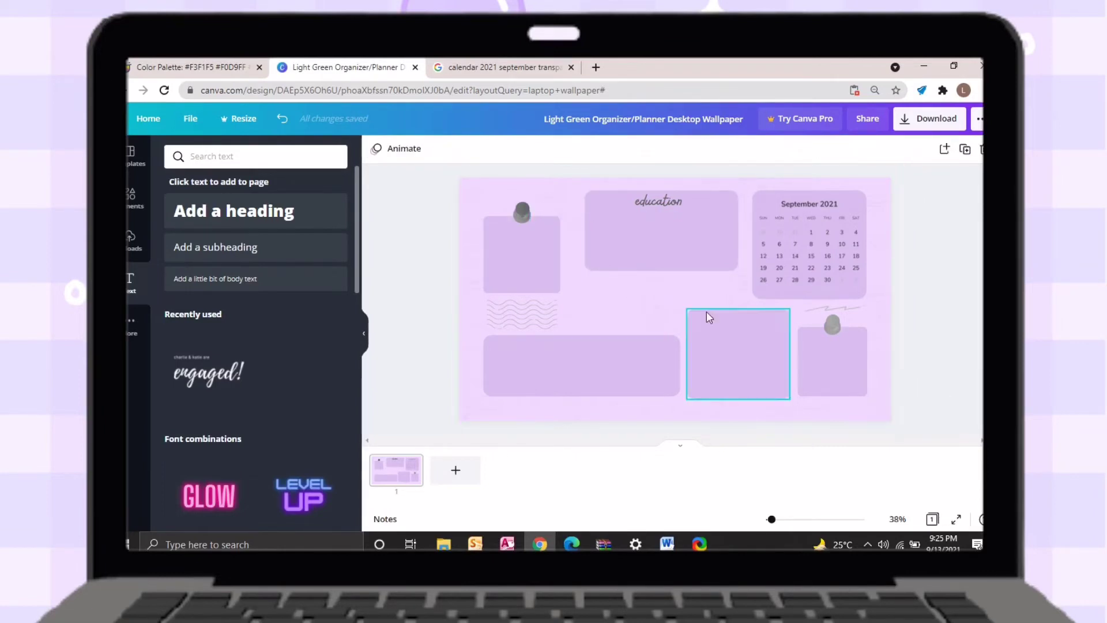
Narrow the wide lower-left box from its right edge and move the lower middle box directly beneath the education box.
left_click(763, 344)
left_click(635, 360)
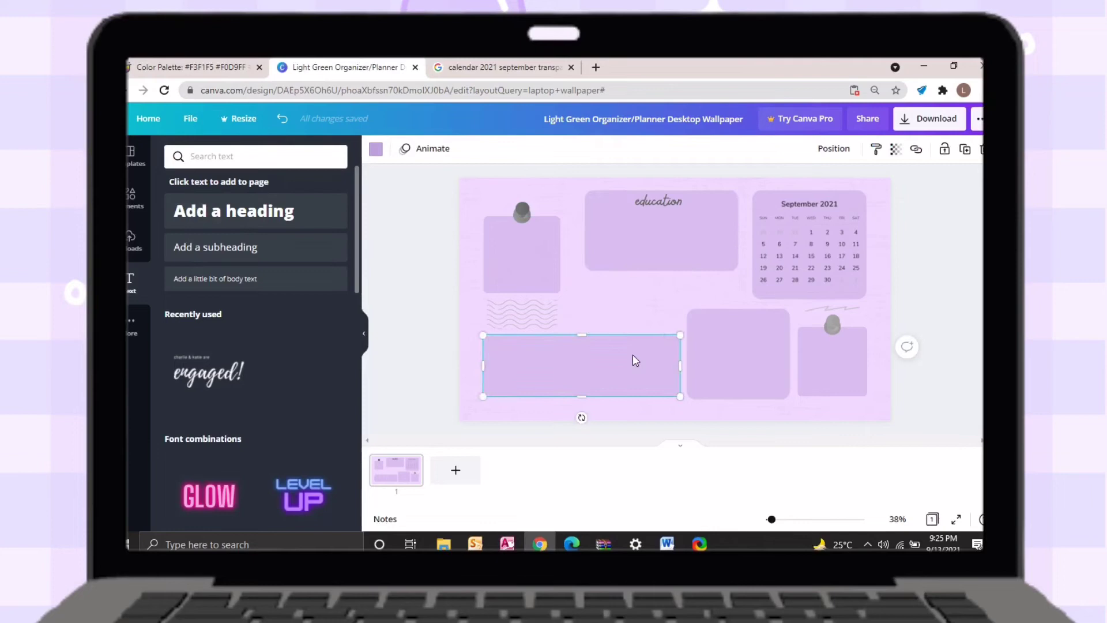
left_click_drag(680, 366, 584, 371)
left_click_drag(713, 364, 693, 402)
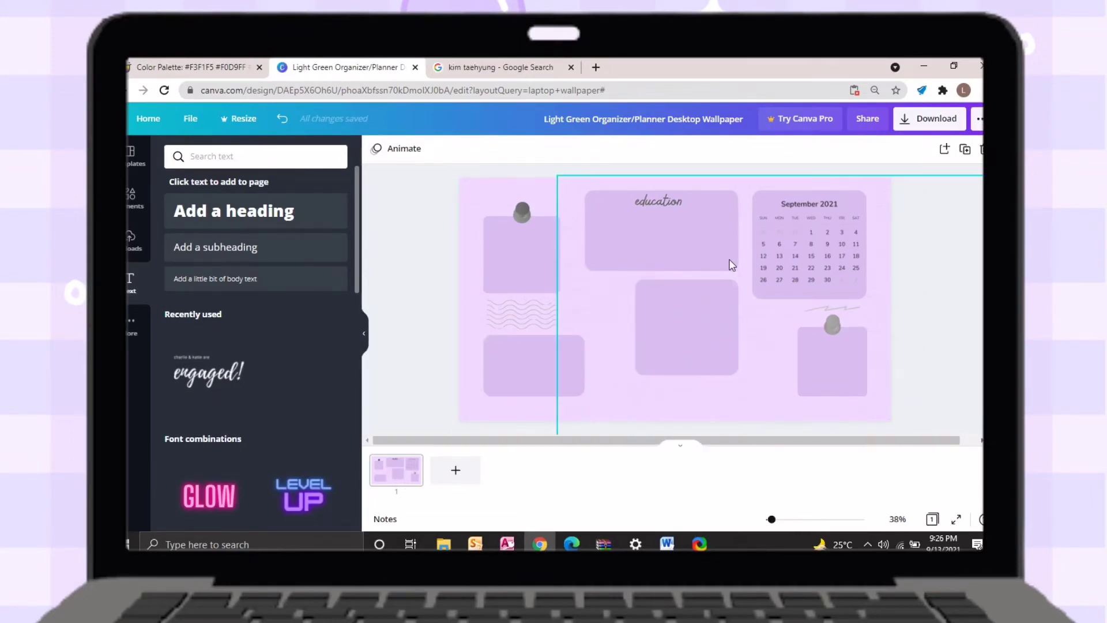
Place the Kim Taehyung photo on the box beneath the education box, scaling and stretching it to leave a narrow purple border.
left_click_drag(732, 265, 734, 266)
left_click_drag(789, 386, 731, 337)
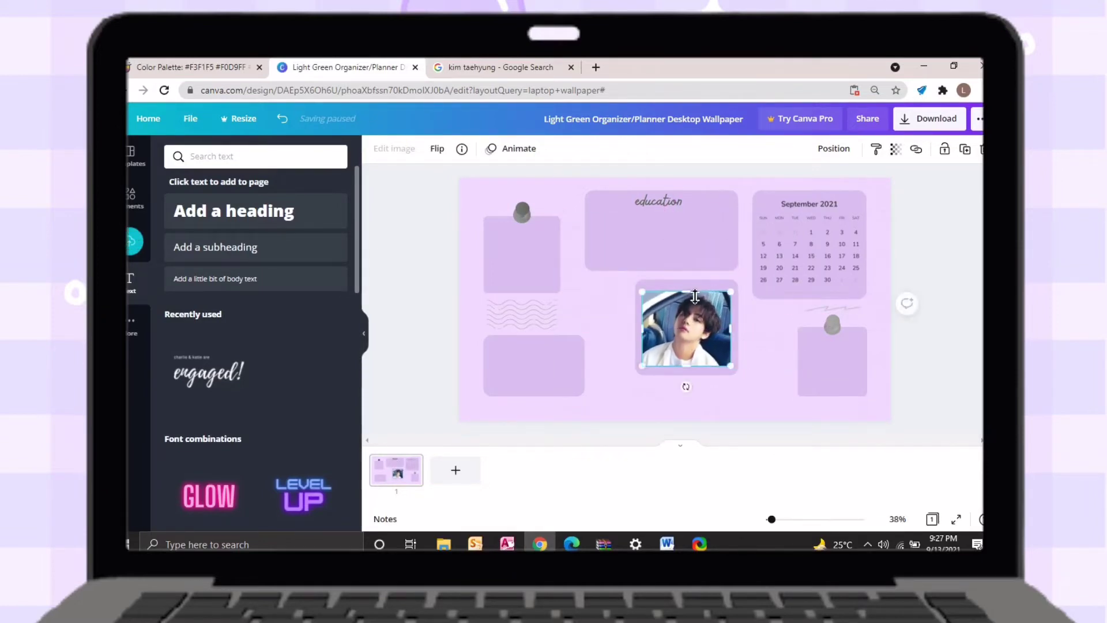
left_click_drag(692, 292, 692, 289)
left_click_drag(689, 366, 689, 370)
left_click(770, 396)
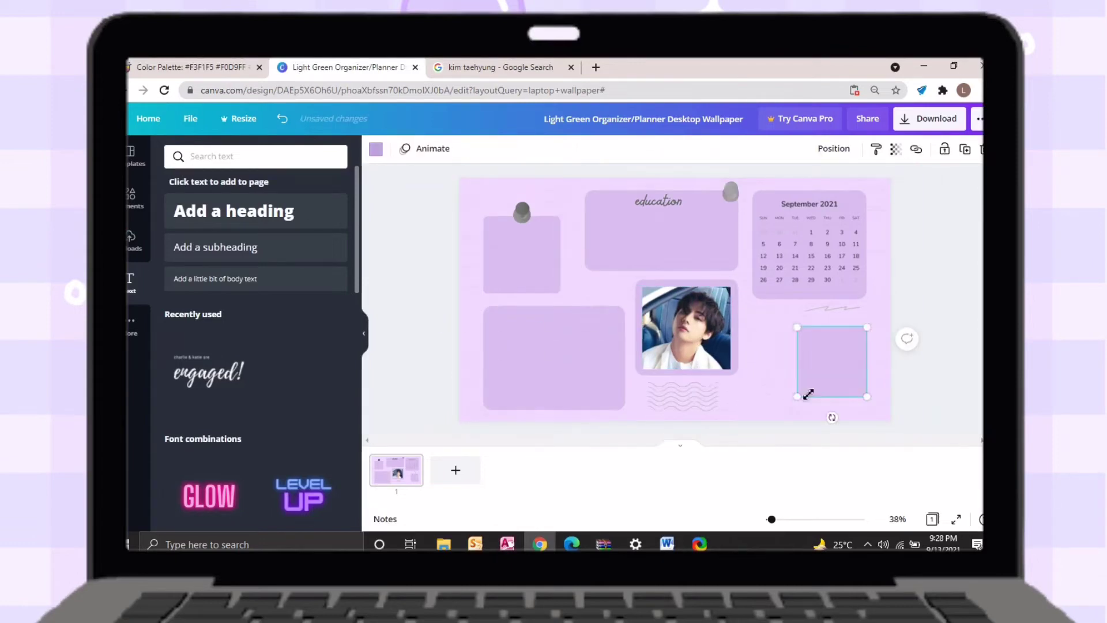
Replace the square beneath the calendar with a copy of the wide lower-left box, fitted to about the calendar box's width.
left_click_drag(804, 390, 753, 405)
left_click_drag(846, 405, 817, 405)
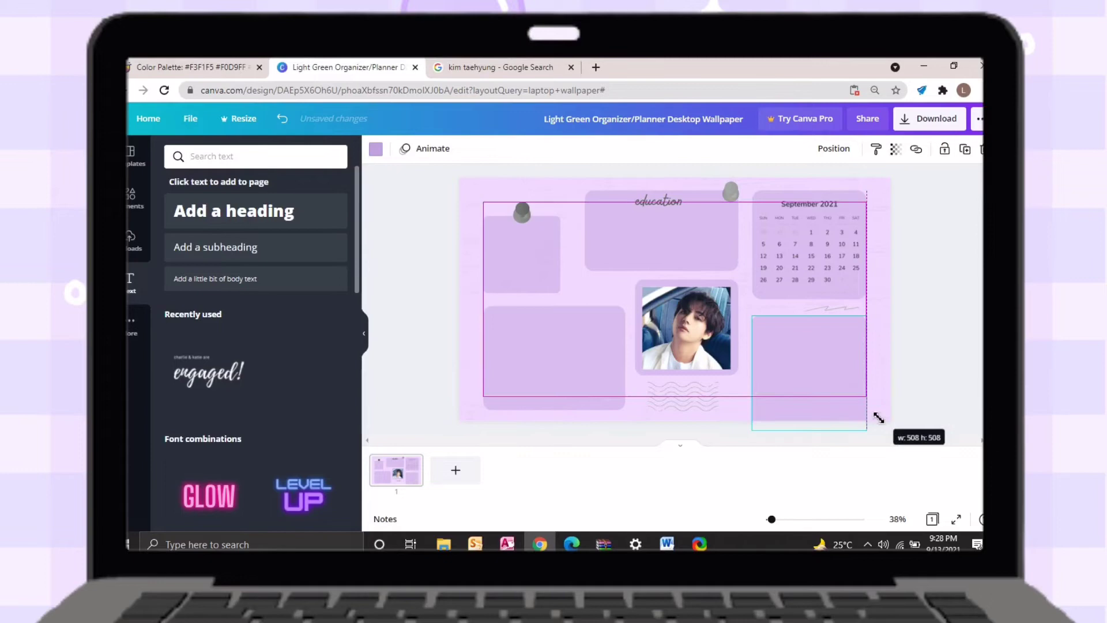
left_click_drag(878, 417, 825, 385)
key("Delete")
left_click(590, 379)
key("ctrl+d")
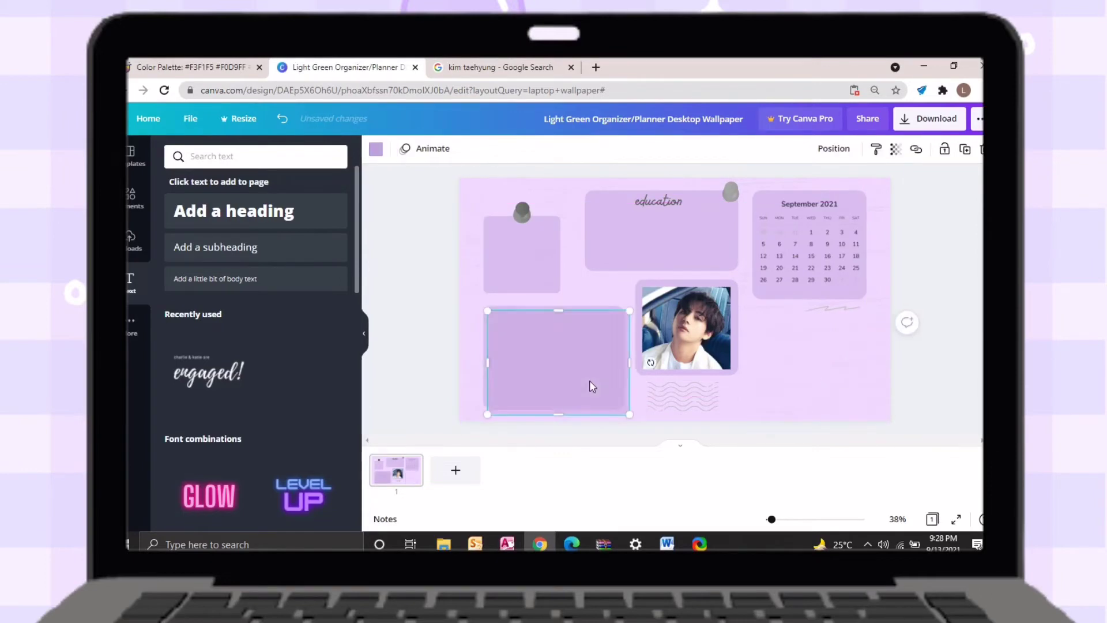
left_click_drag(590, 381, 849, 381)
left_click_drag(752, 366, 787, 381)
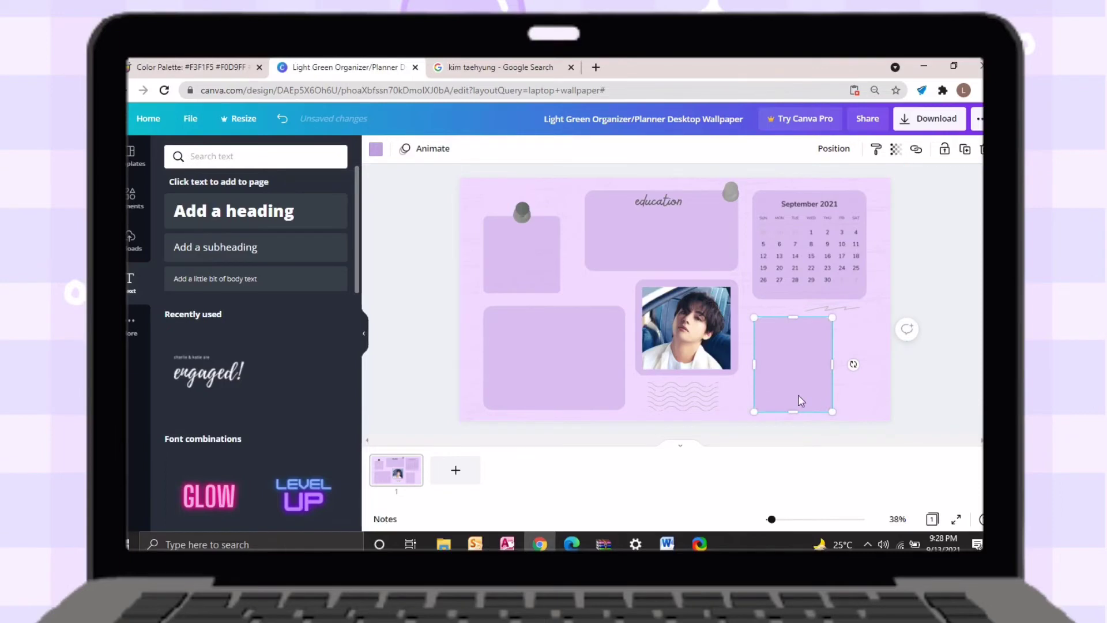
left_click_drag(841, 364, 870, 365)
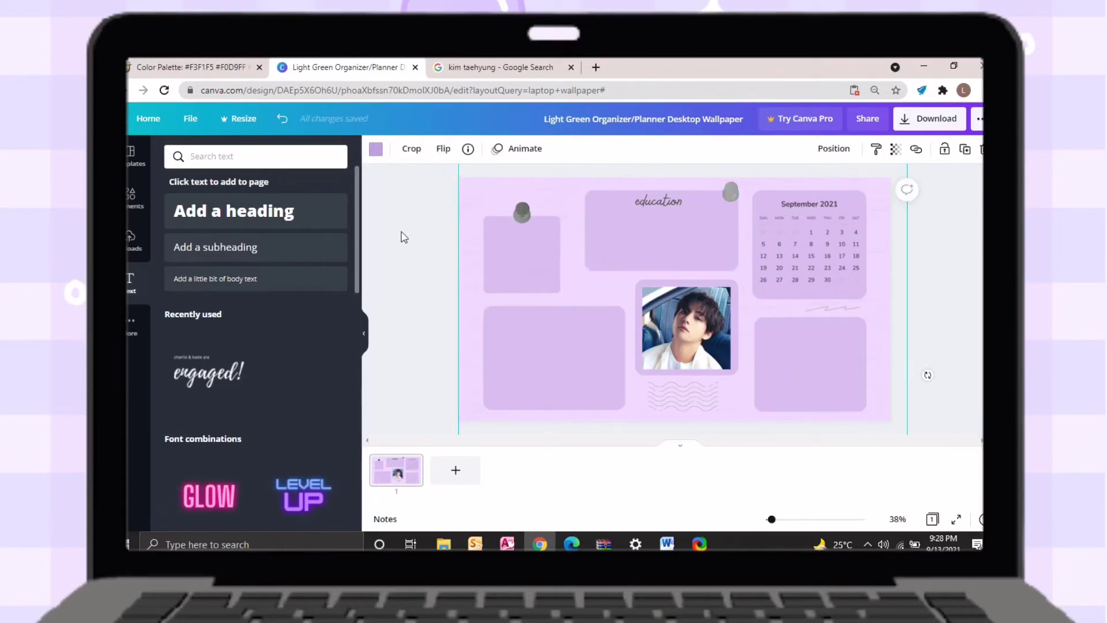
Enlarge the small upper-left box slightly, centre it beneath its pushpin and move the pin up to the box's top edge.
left_click(534, 235)
left_click_drag(562, 217, 576, 202)
left_click_drag(547, 242, 546, 240)
left_click_drag(483, 202, 501, 219)
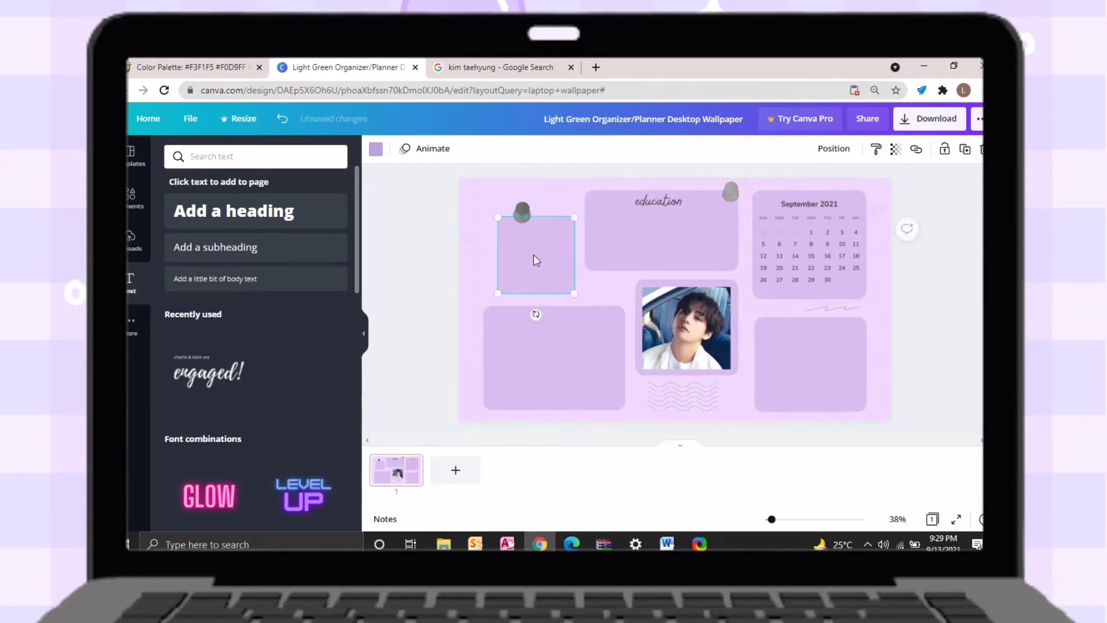
left_click_drag(534, 256, 519, 237)
left_click_drag(517, 277, 523, 285)
left_click_drag(522, 213, 523, 202)
Add a "hobbies" heading in the same Bellaboo style as "education" at the top of the wide lower-left box.
left_click(703, 275)
left_click(658, 201)
double_click(566, 318)
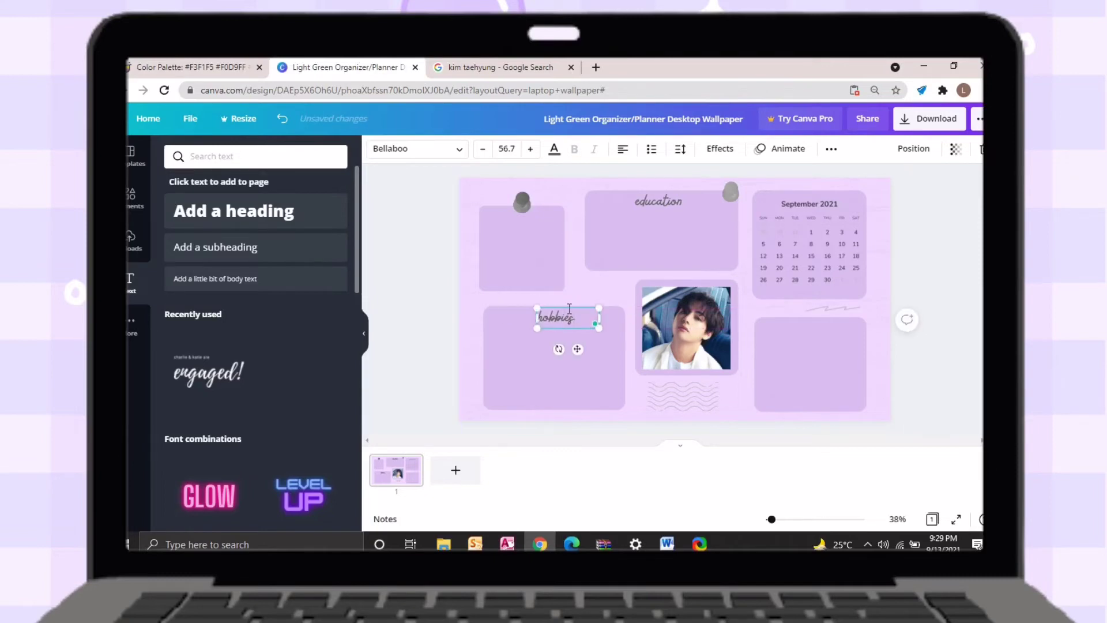
left_click_drag(569, 308, 565, 310)
left_click(564, 308)
Add a "to do:" Bellaboo heading beneath the pushpin on the upper-left box and enlarge that box slightly.
left_click(566, 323)
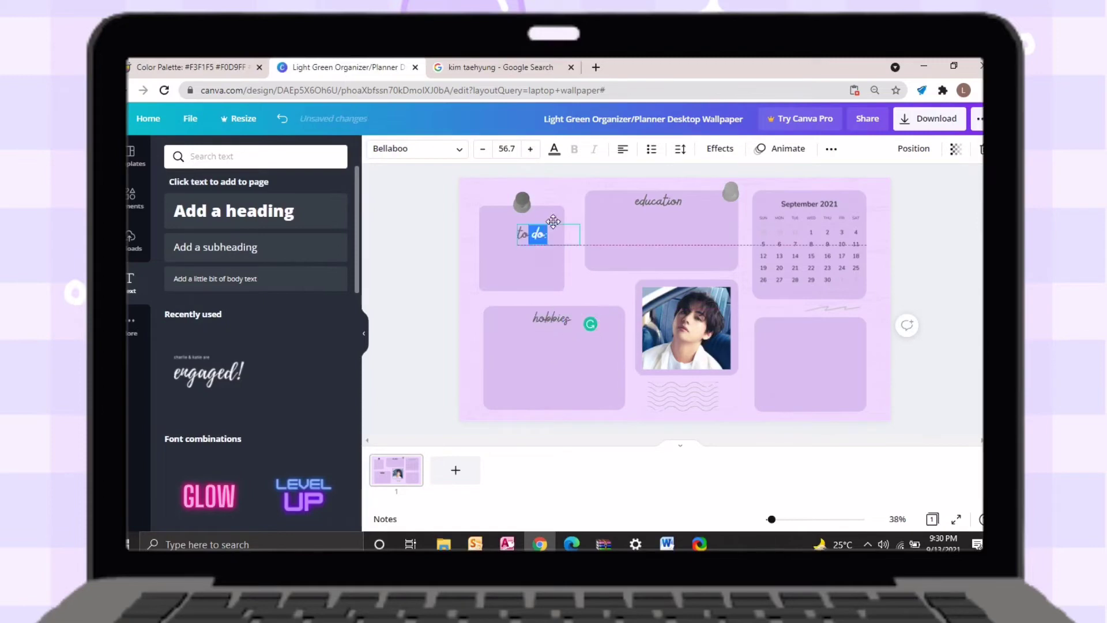
mouse_move(553, 221)
left_mouse_down()
mouse_move(544, 210)
mouse_move(556, 229)
mouse_move(503, 207)
mouse_move(545, 213)
left_mouse_up()
scroll(542, 213, "up", 3)
left_click(617, 363)
left_click_drag(620, 371, 632, 379)
left_click(343, 330)
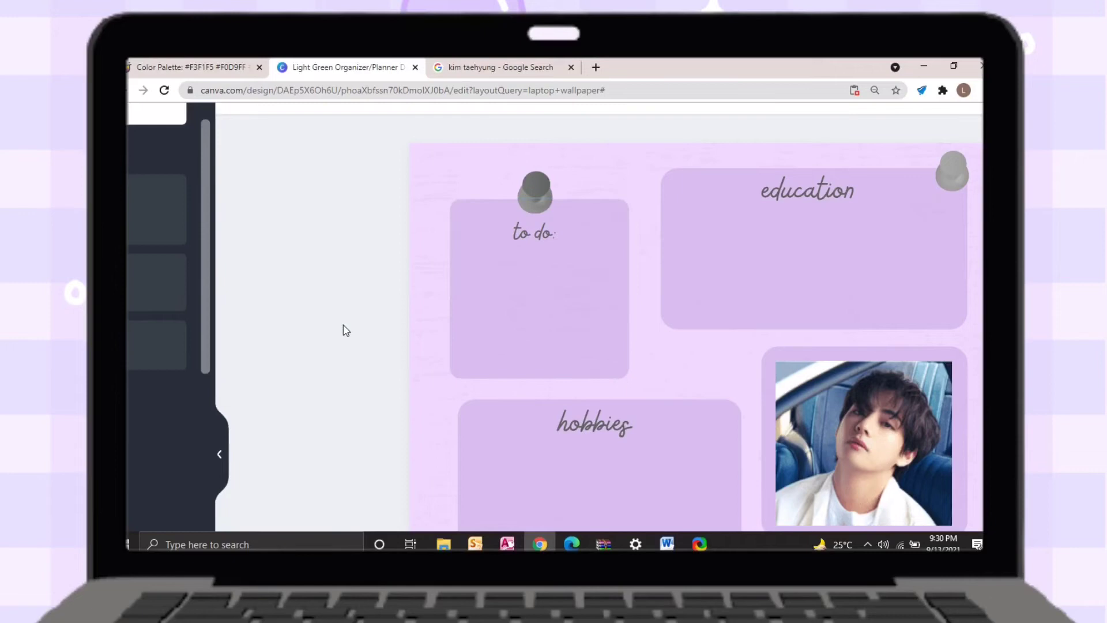
scroll(344, 326, "down", 3)
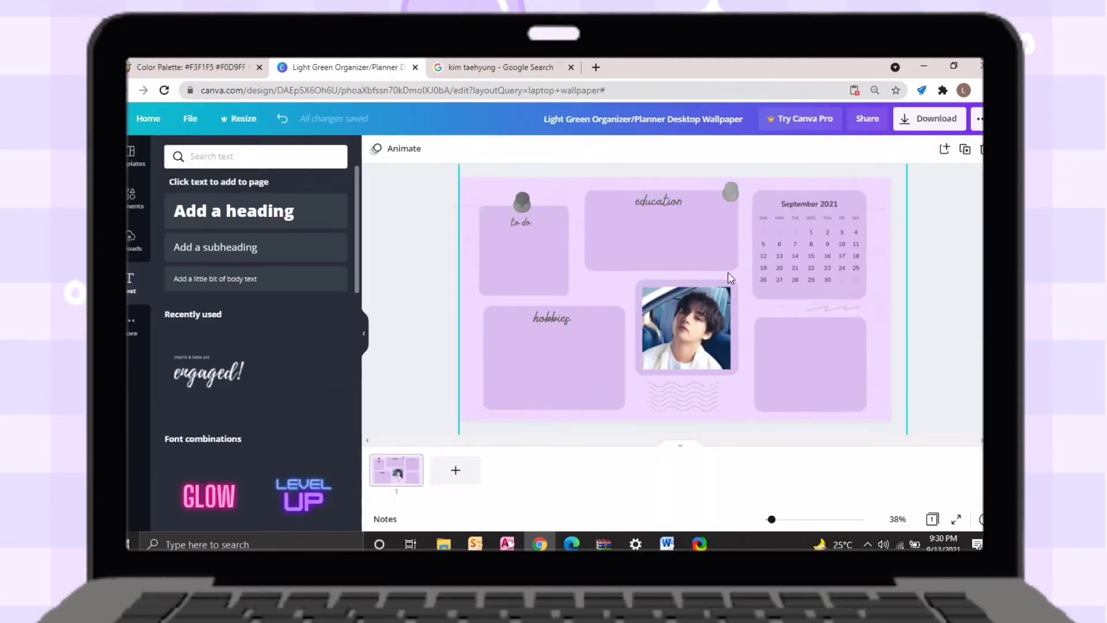
Recolor the to do box, the hobbies box and the box beneath the calendar white.
left_click(376, 148)
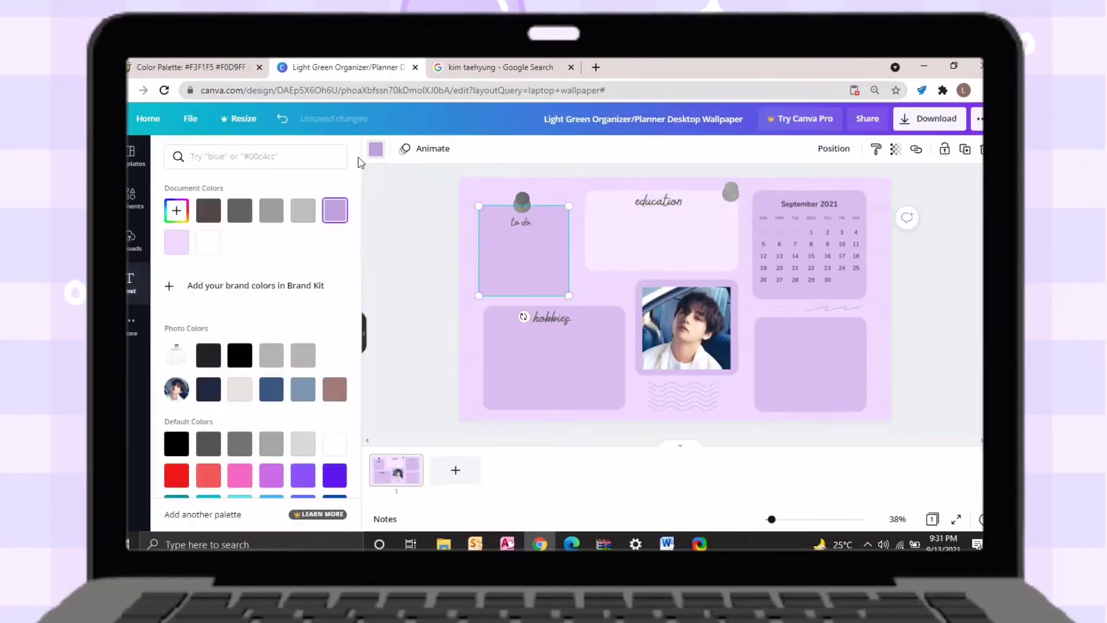
left_click(208, 242)
left_click(494, 340)
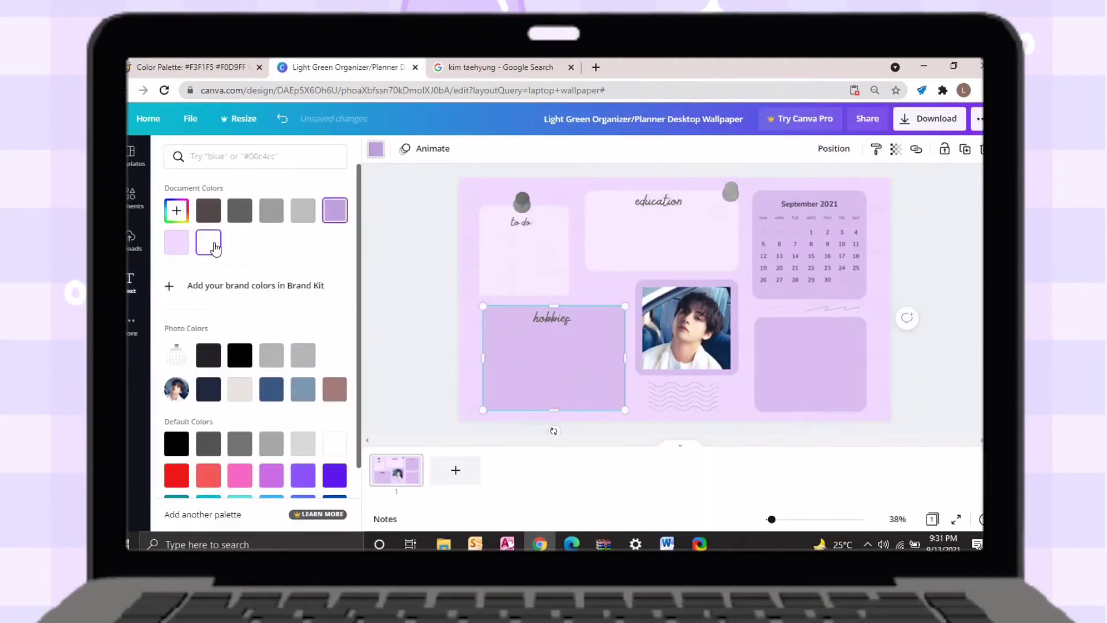
left_click(215, 248)
left_click(810, 363)
left_click(213, 247)
Recolor the box behind the September 2021 calendar white.
left_click(862, 298)
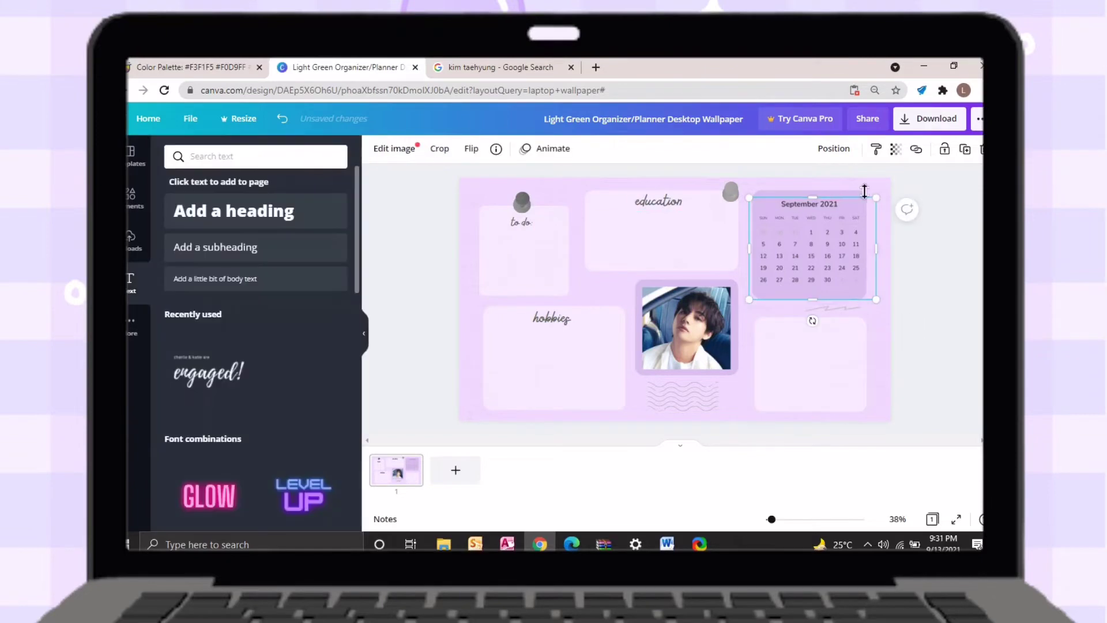
scroll(941, 206, "up", 3)
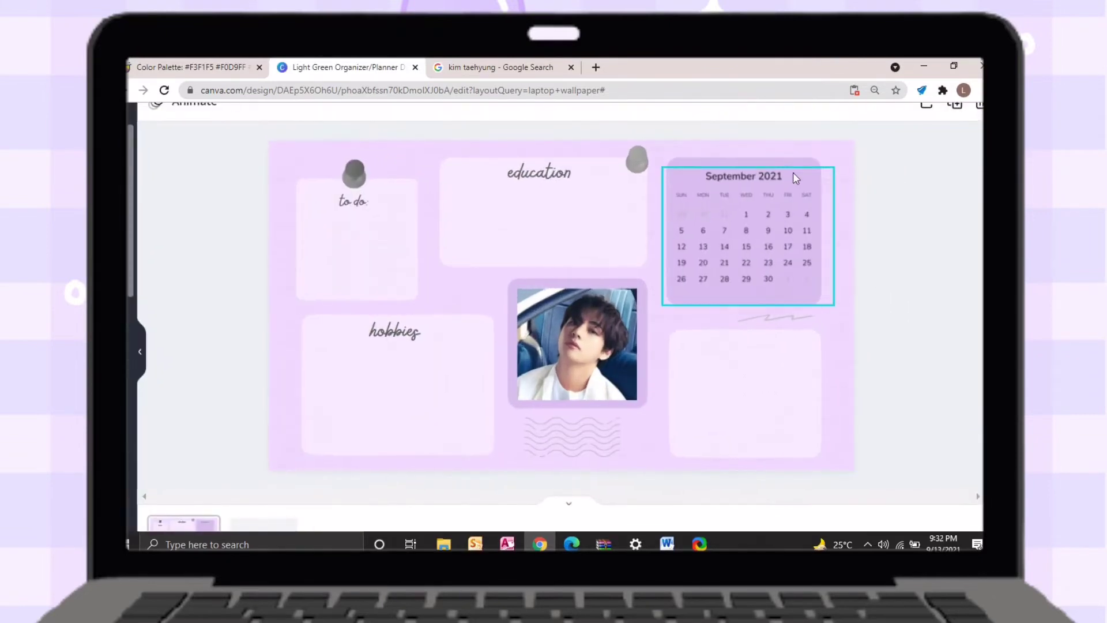
left_click(793, 165)
scroll(793, 164, "down", 3)
left_click(375, 149)
left_click(209, 242)
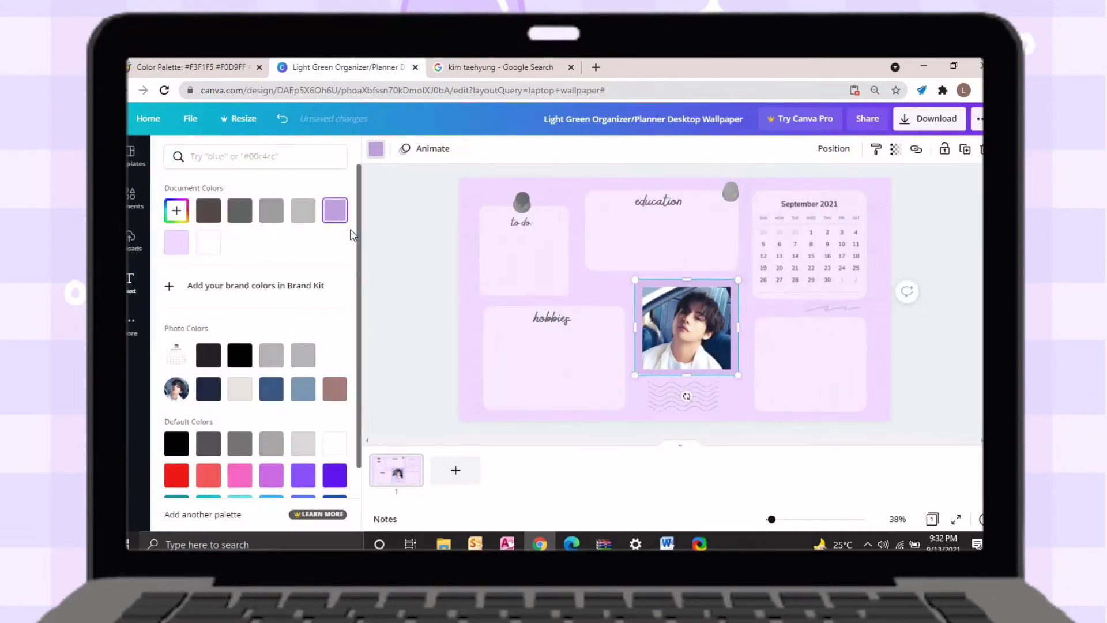
Search the elements library for "washi tape".
left_click(132, 196)
left_click(260, 156)
type("washi ta")
left_click(267, 207)
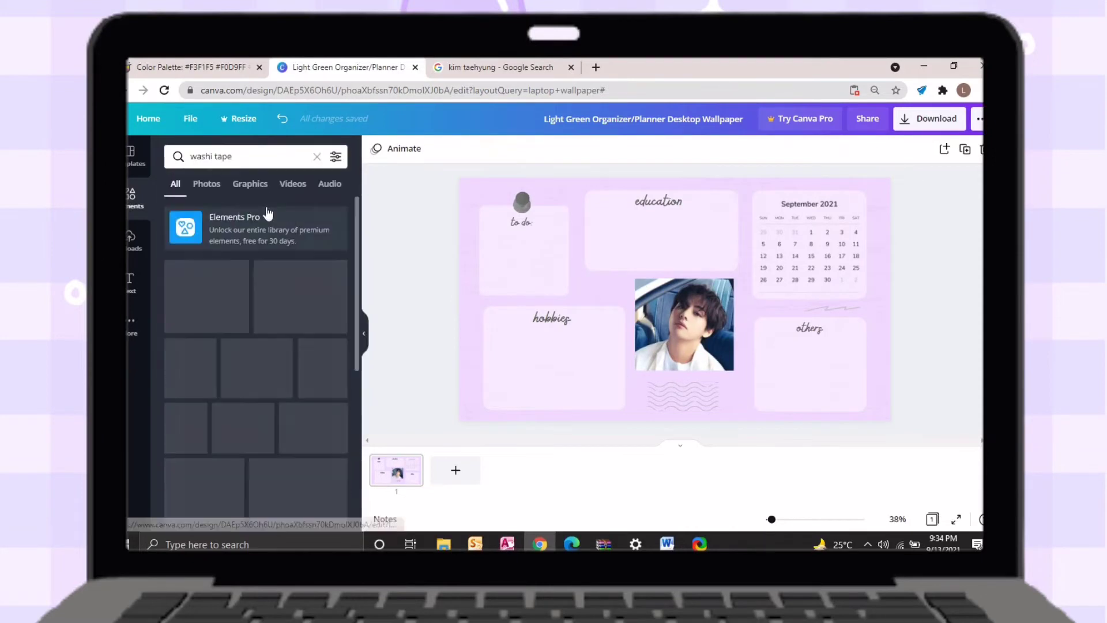
left_click(317, 290)
left_click_drag(869, 382, 591, 262)
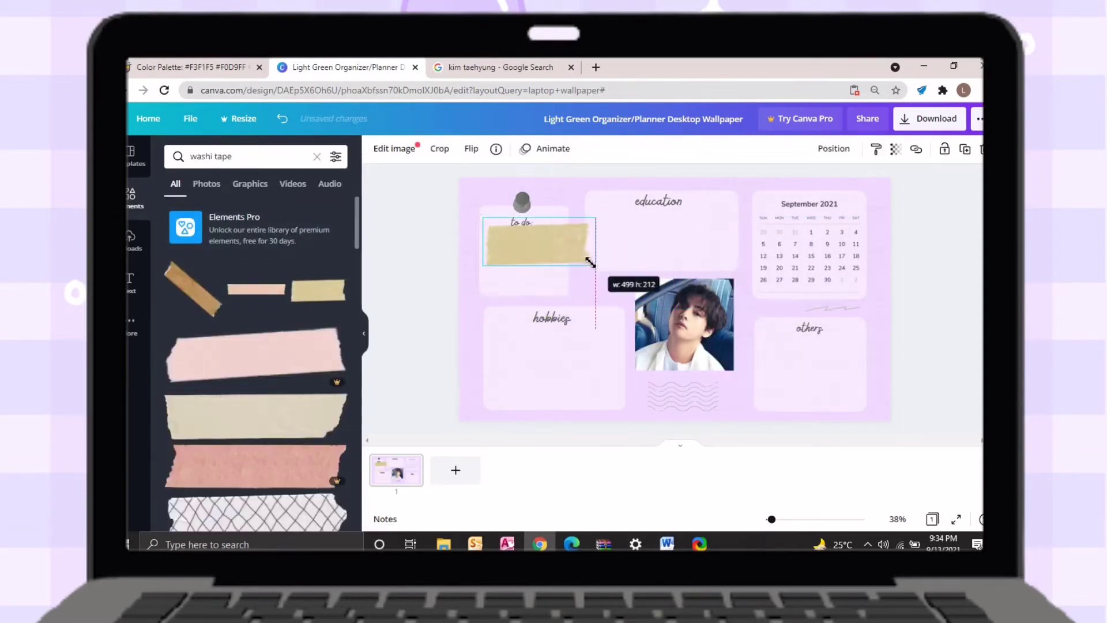
key("Delete")
Add the red gingham washi tape, shrink it and place it across the top edge of the slightly lowered photo.
scroll(243, 375, "down", 5)
left_click(194, 450)
left_click_drag(760, 322, 645, 282)
left_click_drag(676, 305, 675, 316)
left_click_drag(603, 289, 677, 287)
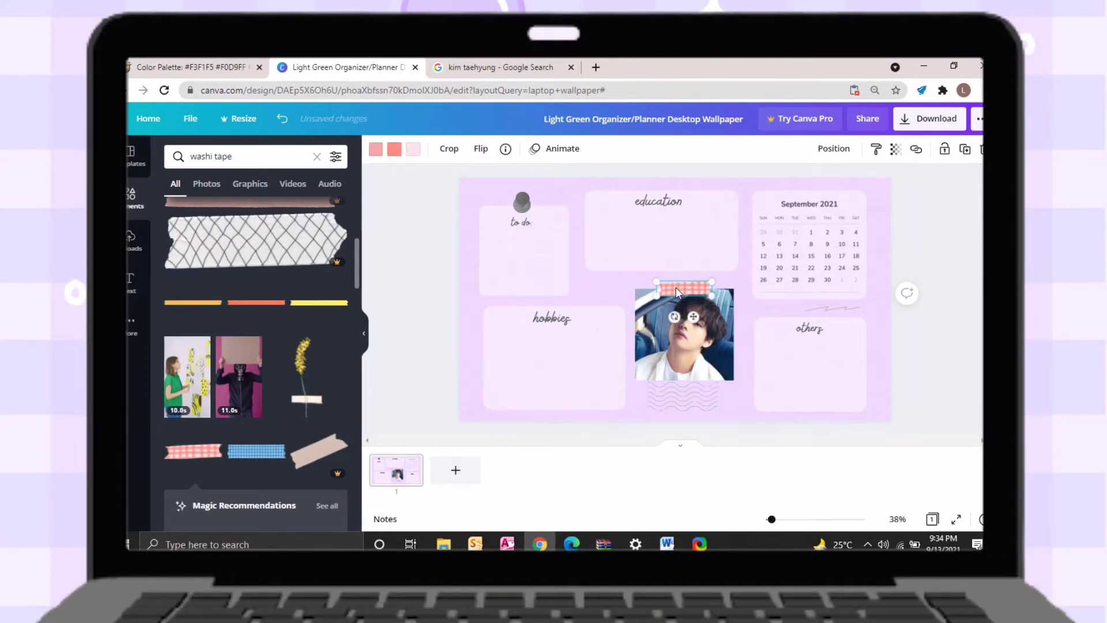
Recolor the gingham tape with purple, light lilac and dark gray.
left_click(375, 149)
left_click(335, 211)
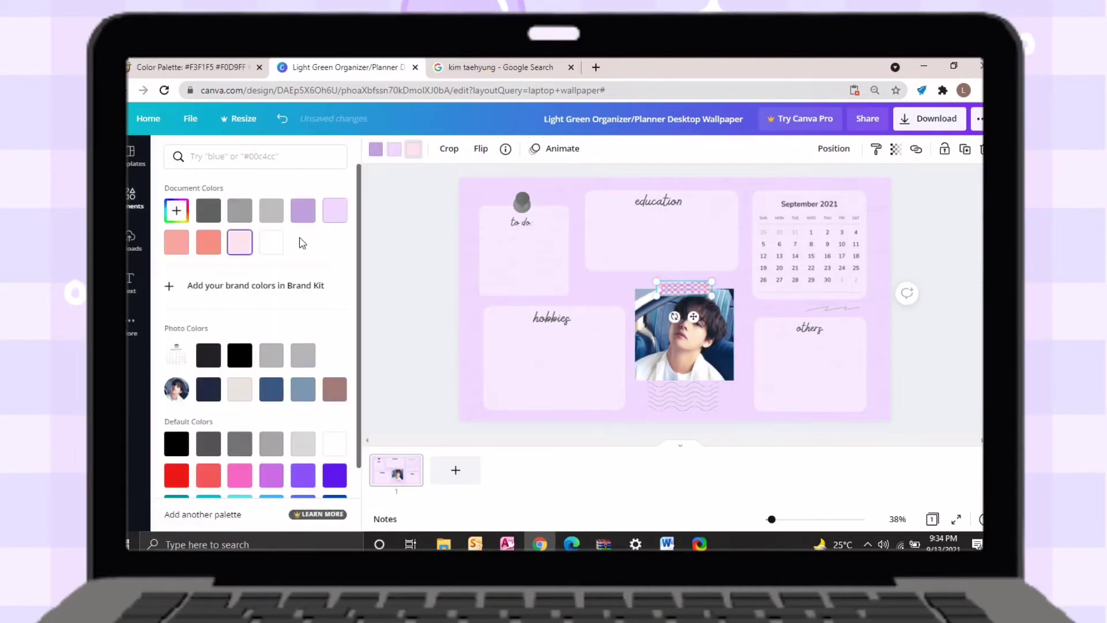
left_click(304, 211)
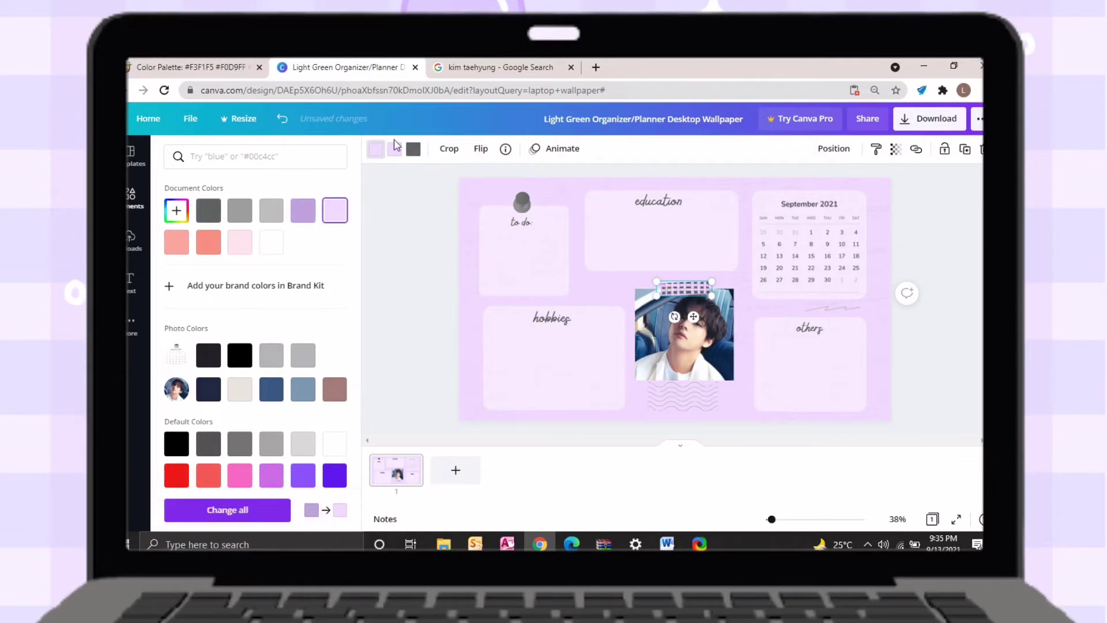
left_click(335, 211)
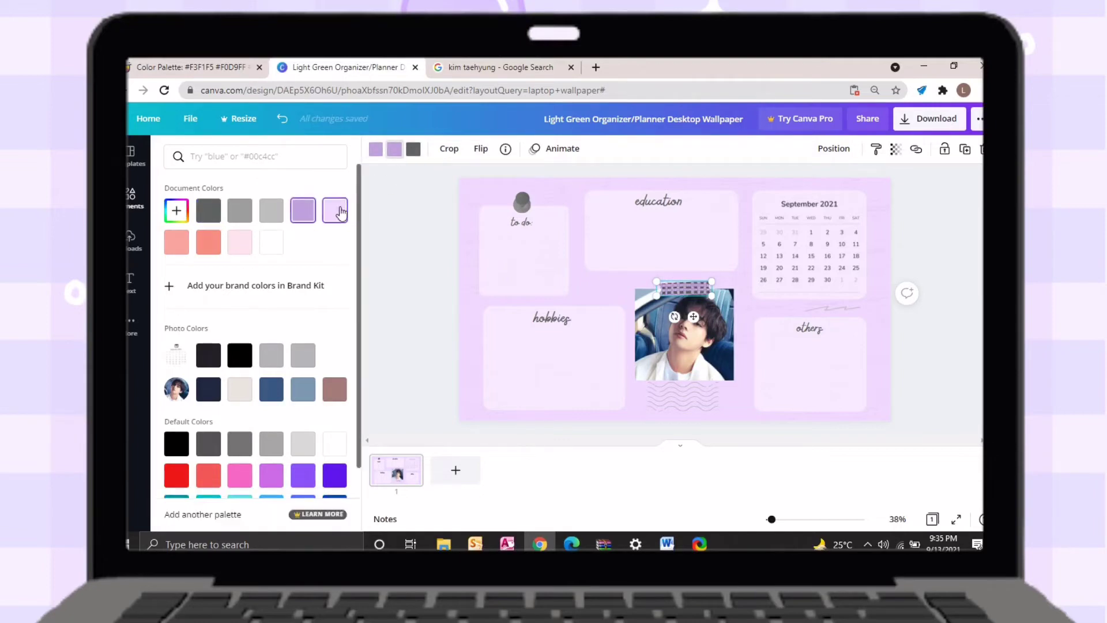
left_click(435, 273)
Tilt the gingham tape slightly and raise it a little above the photo's top edge.
left_click(684, 288)
left_click_drag(674, 316, 680, 318)
left_click_drag(686, 286, 686, 281)
left_click(542, 325)
left_click(792, 352)
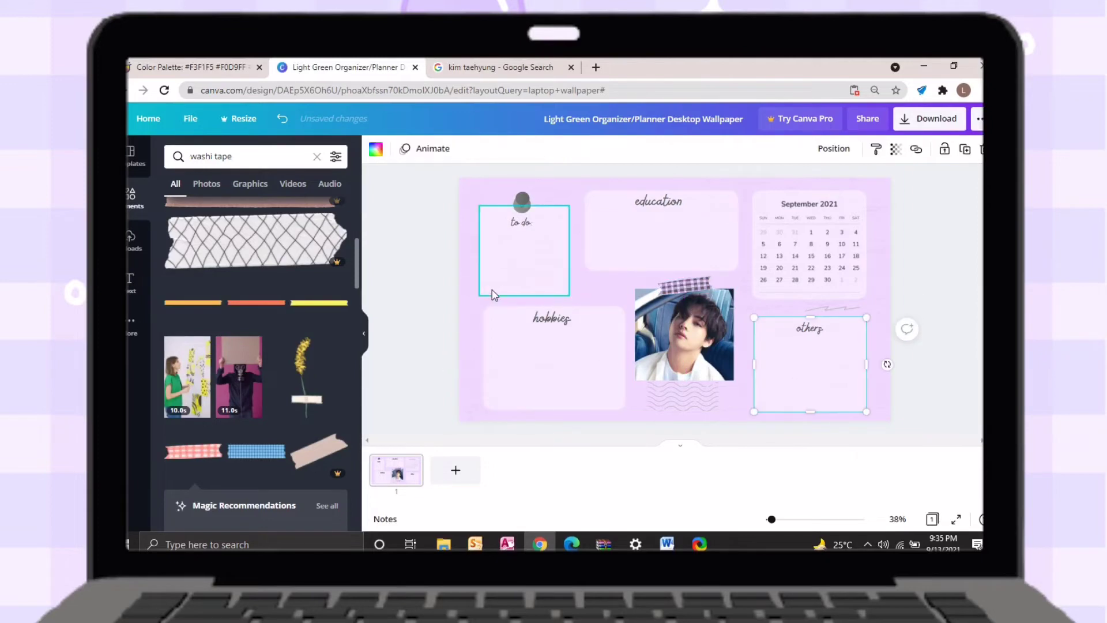
Search the elements library for "polaroid".
left_click(317, 158)
type("polaroid")
left_click(277, 206)
left_click(317, 303)
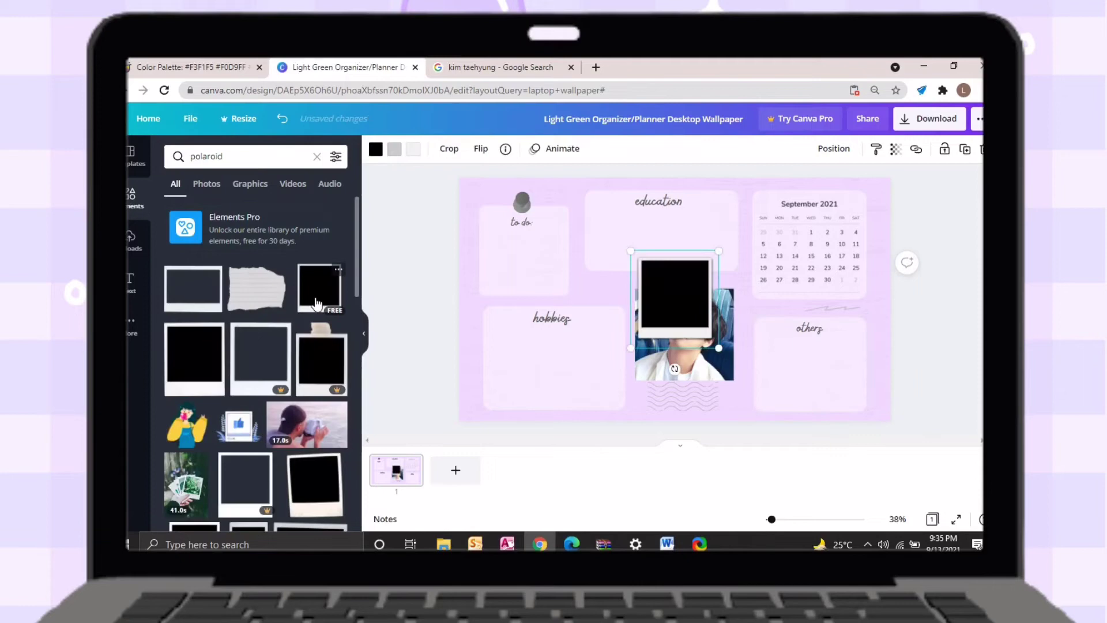
left_click_drag(674, 320, 667, 348)
left_click_drag(712, 376, 748, 414)
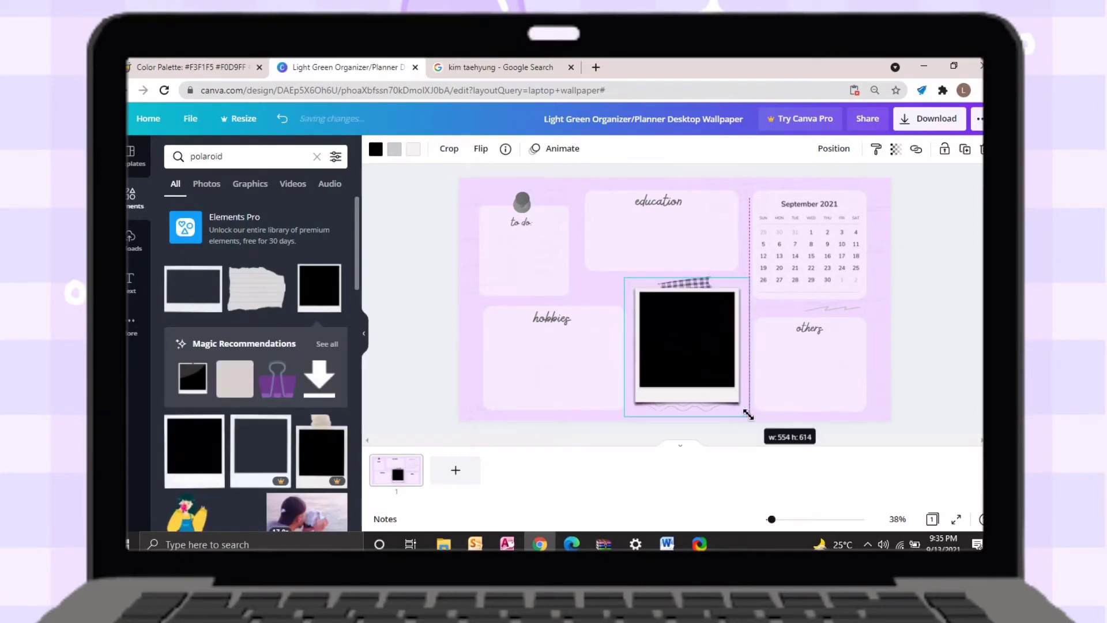
left_click_drag(715, 337, 715, 392)
left_click_drag(709, 313, 797, 344)
left_click_drag(686, 369, 686, 316)
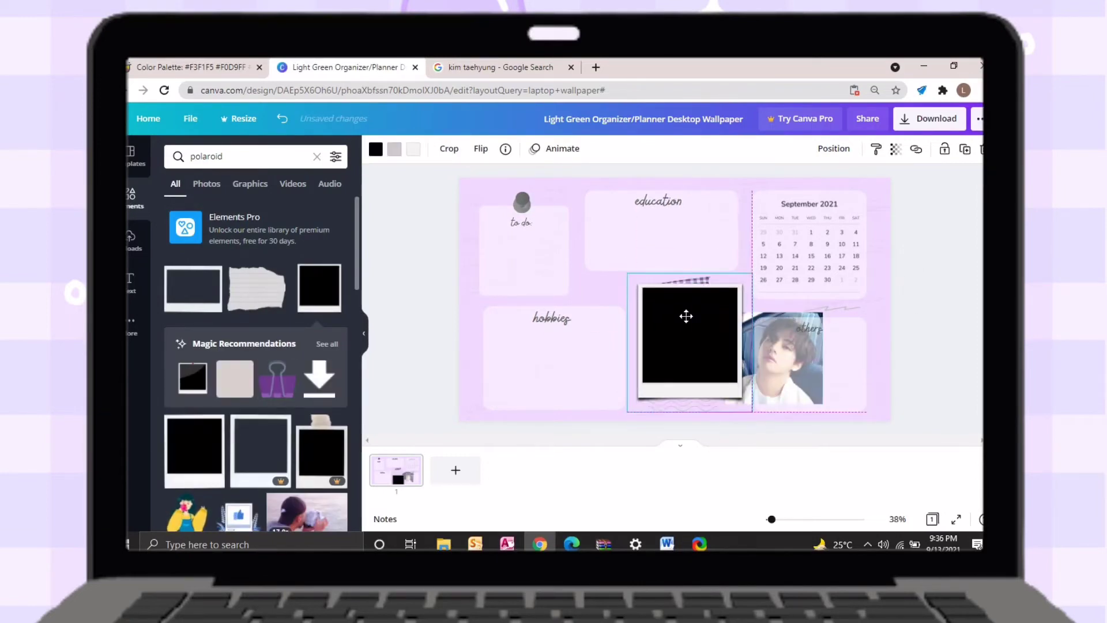
key("Delete")
Add a plain white polaroid frame with a black window, scaled to fit below the education box between hobbies and others.
scroll(260, 340, "down", 10)
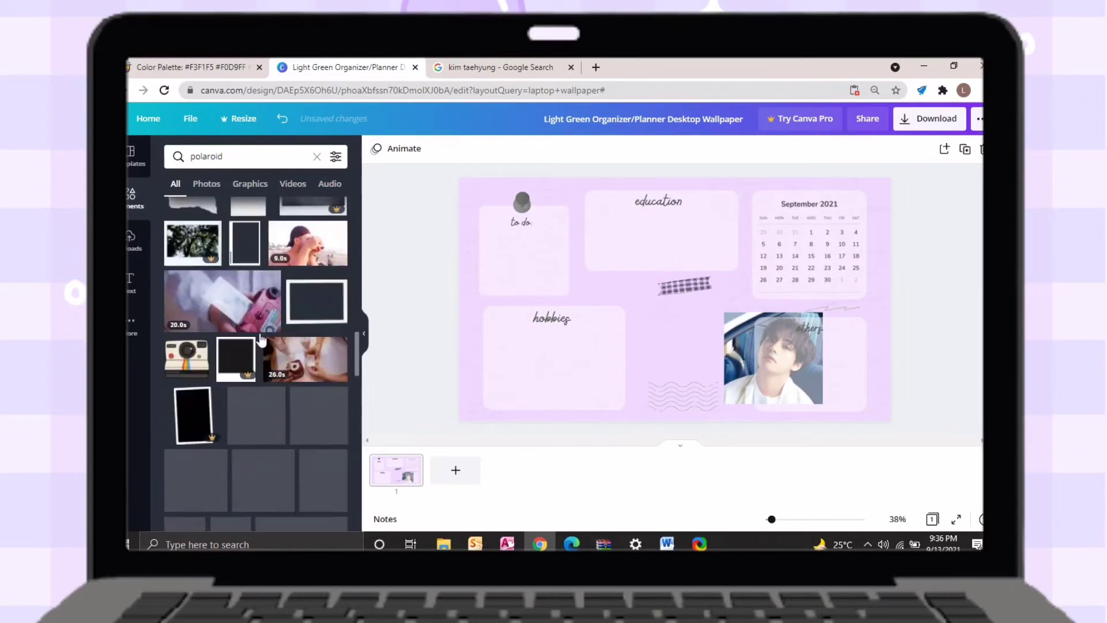
scroll(260, 339, "up", 5)
left_click(257, 370)
left_click_drag(754, 396, 676, 320)
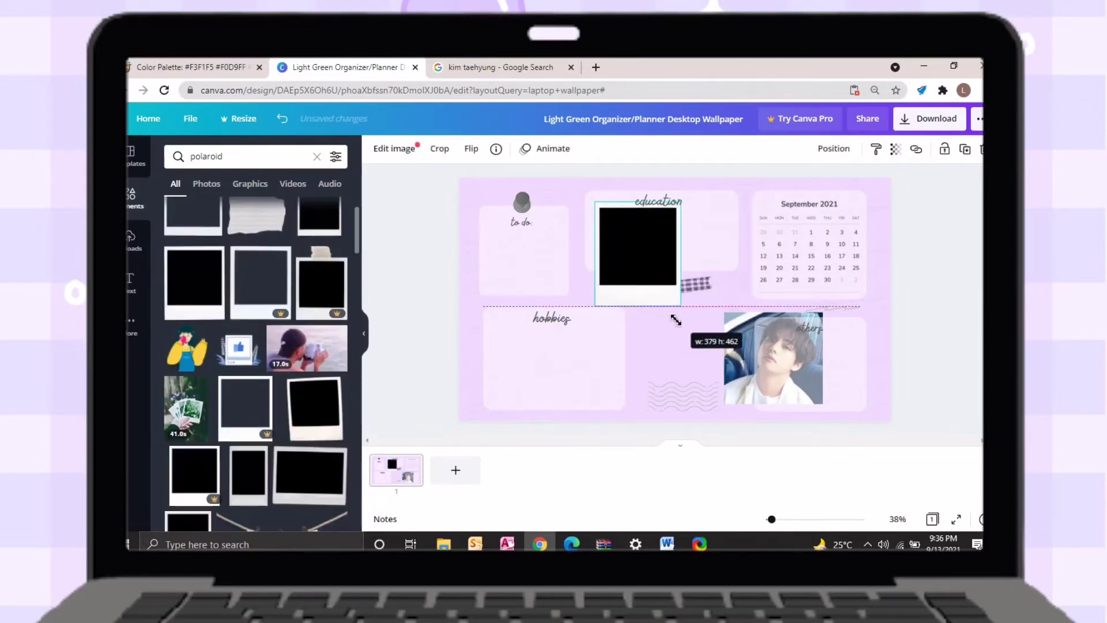
left_click_drag(638, 272, 684, 374)
left_click_drag(729, 413, 741, 419)
left_click_drag(696, 385, 744, 408)
Move the photo onto the polaroid frame and bring it in front of the frame.
left_click(807, 389)
left_click_drag(741, 338, 656, 317)
left_click(838, 153)
left_click(679, 185)
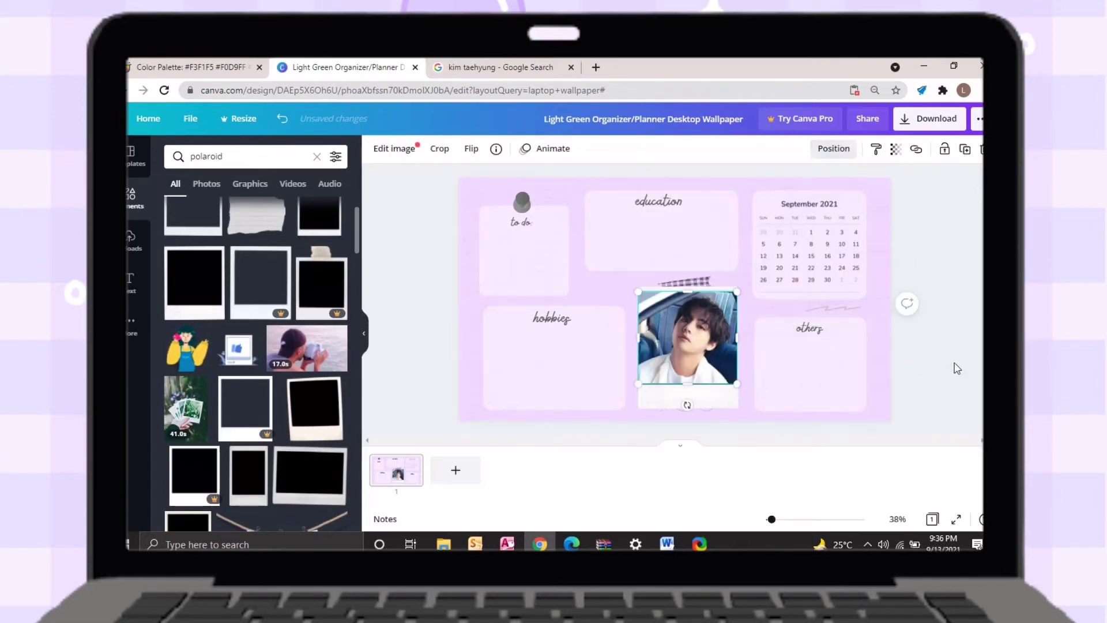
Fit the photo to the polaroid's black window and lay the checked tape over the frame's top edge.
left_click_drag(736, 395, 735, 383)
left_click_drag(644, 298, 683, 290)
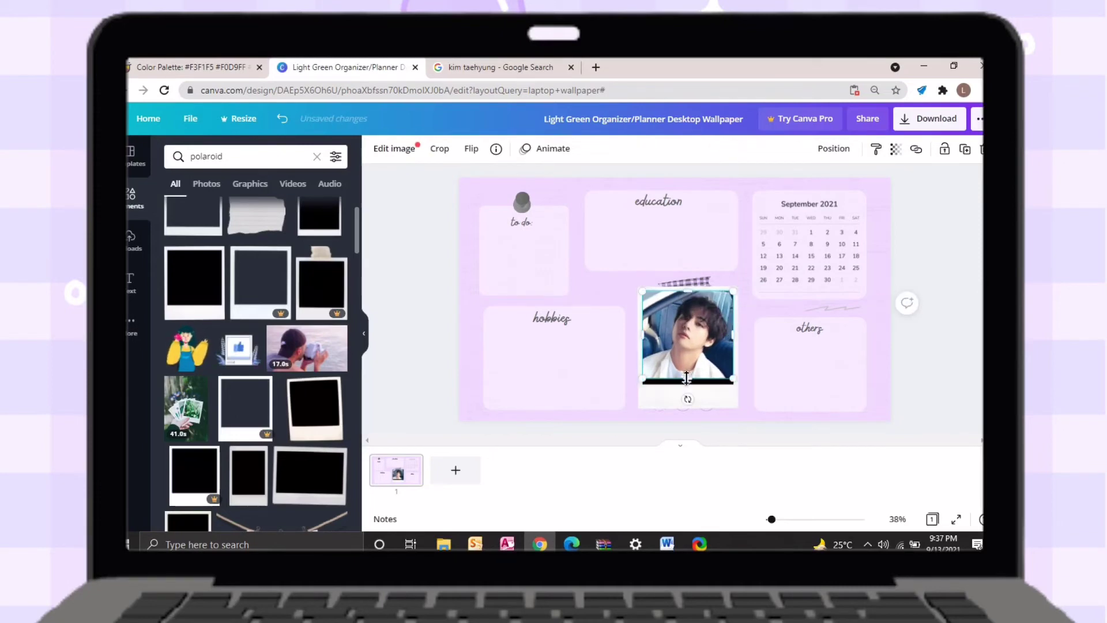
left_click_drag(686, 378, 686, 384)
left_click(806, 397)
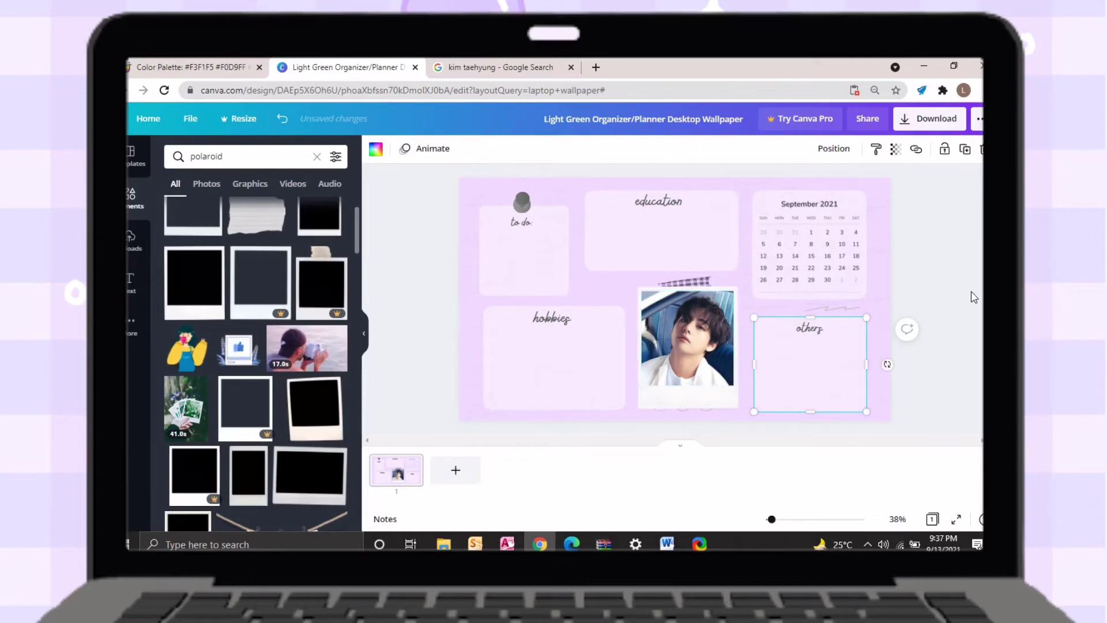
left_click(685, 281)
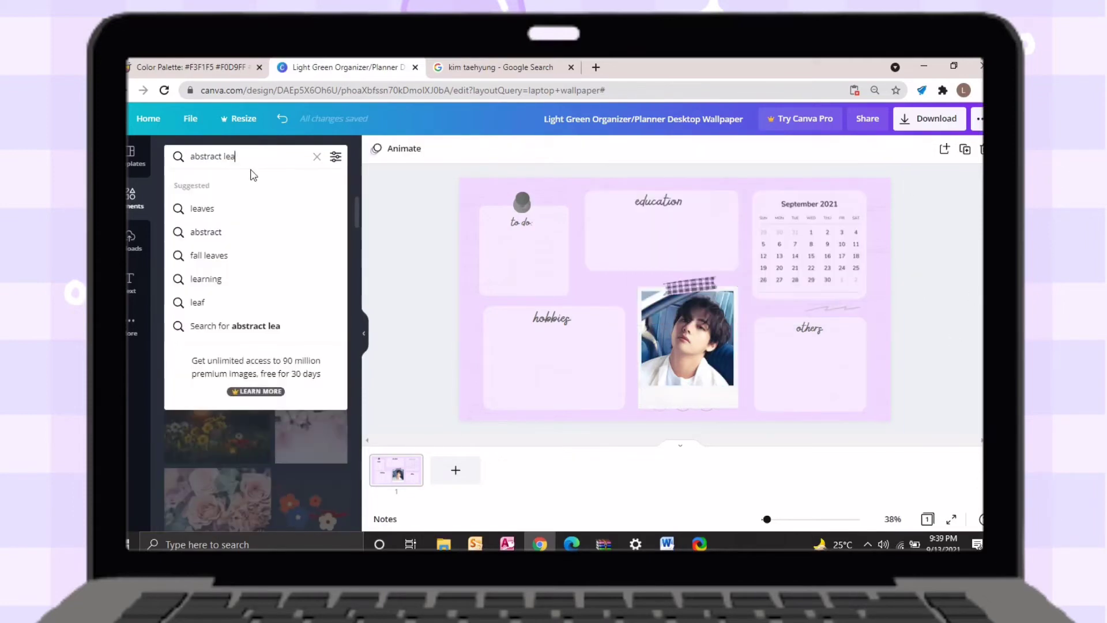
Search the elements library for "abstract leaves".
type("ves")
key("Return")
scroll(253, 345, "down", 5)
Place the outlined leafy branch at the hobbies box's lower-left corner and recolor it dark gray.
left_click_drag(196, 421, 453, 403)
left_click_drag(507, 409, 485, 396)
left_click(375, 149)
left_click(200, 218)
left_click(501, 338)
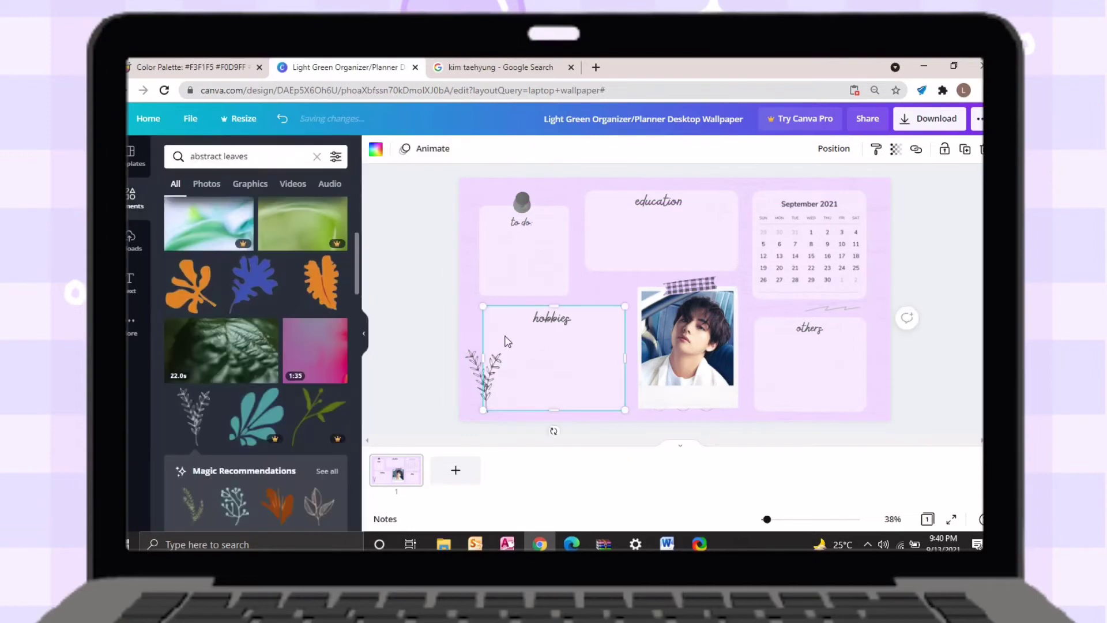
Place the outlined potted plant from the recommendations at the others box's lower-right corner and recolor it dark gray.
left_click(795, 382)
scroll(292, 323, "down", 5)
scroll(316, 340, "down", 5)
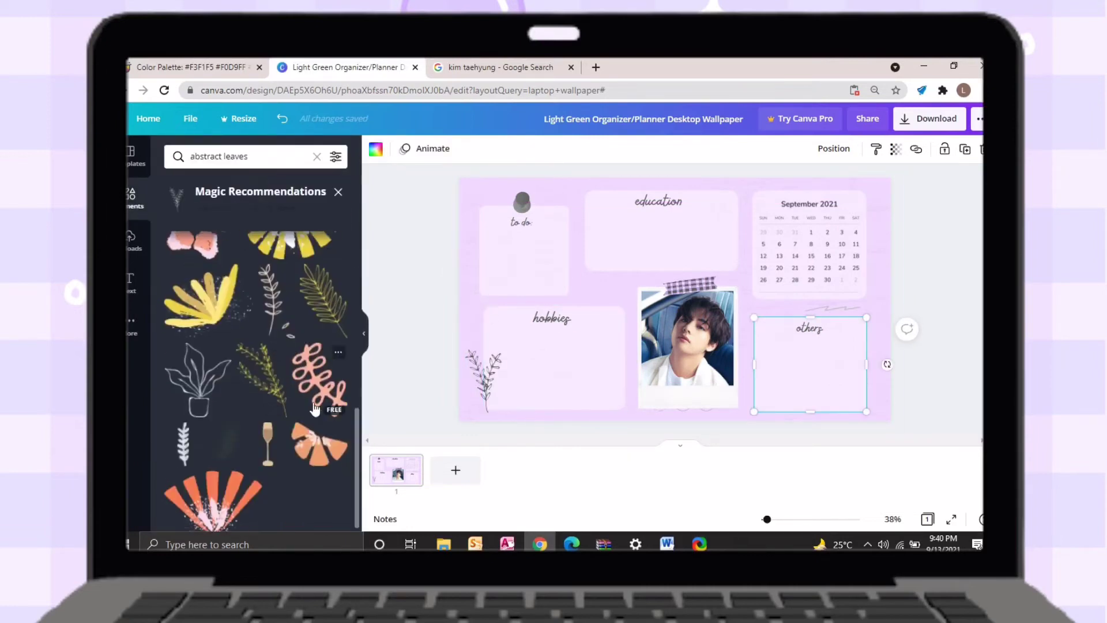
mouse_move(199, 372)
left_mouse_down()
mouse_move(647, 267)
mouse_move(848, 388)
mouse_move(830, 367)
left_mouse_up()
scroll(888, 398, "up", 3)
scroll(882, 427, "down", 3)
left_click(376, 149)
left_click(240, 214)
left_click(386, 234)
Place the thin leaf sprig with fallen leaves at the to do box's lower-right corner and recolor it gray.
scroll(273, 341, "up", 3)
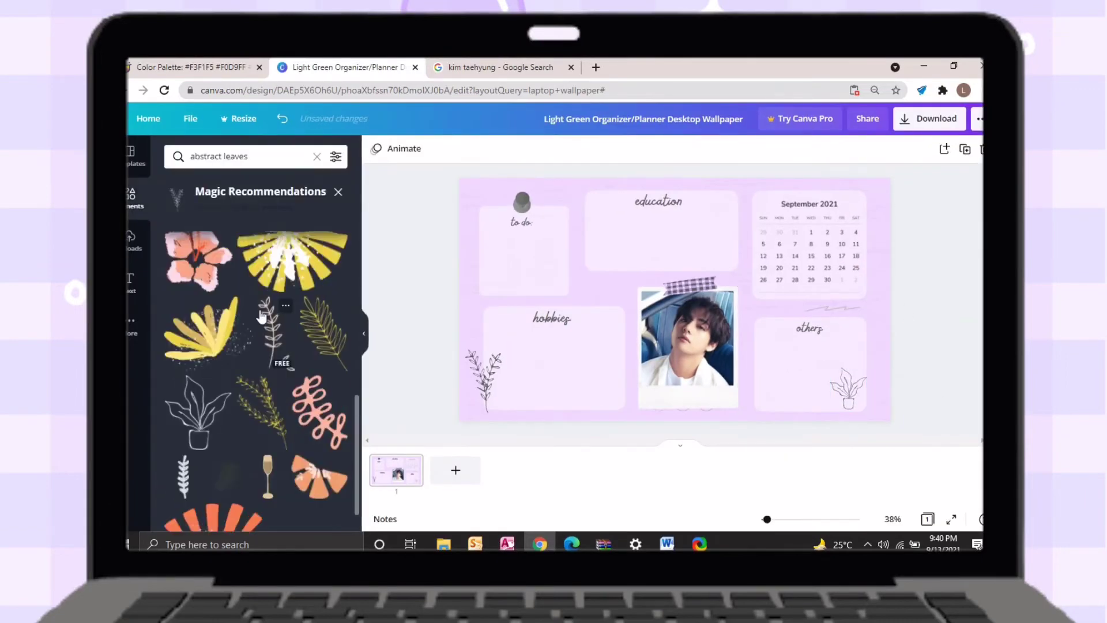
left_click_drag(273, 461, 573, 278)
left_click(375, 149)
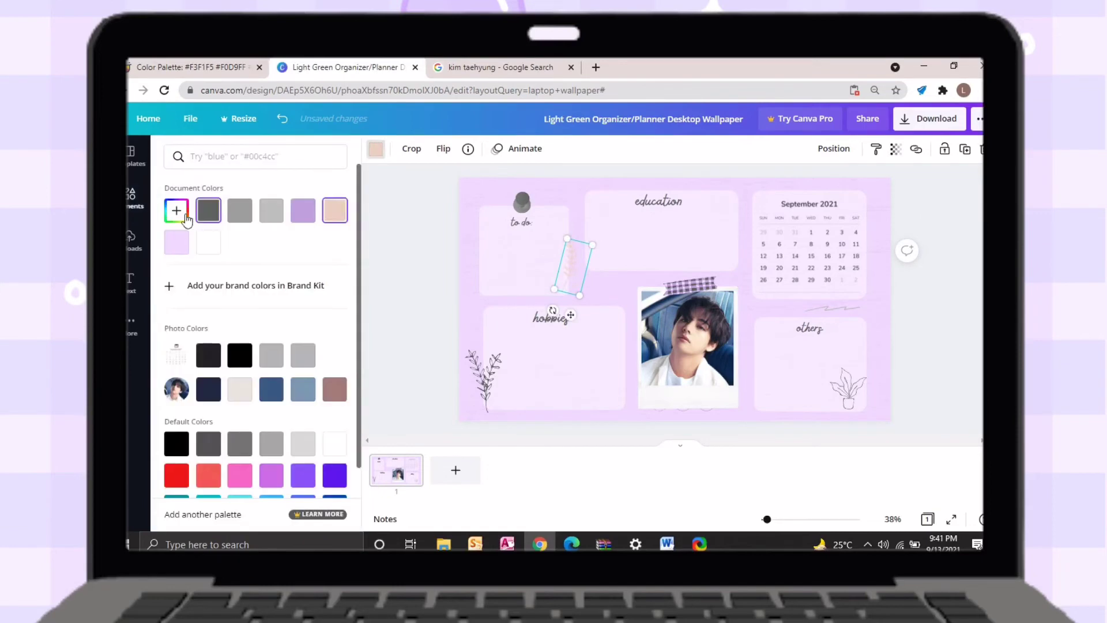
left_click(245, 216)
left_click(925, 371)
Place another leafy branch from the recommendations at the education box's lower-right corner and recolor it purple.
scroll(279, 324, "up", 5)
left_click(185, 267)
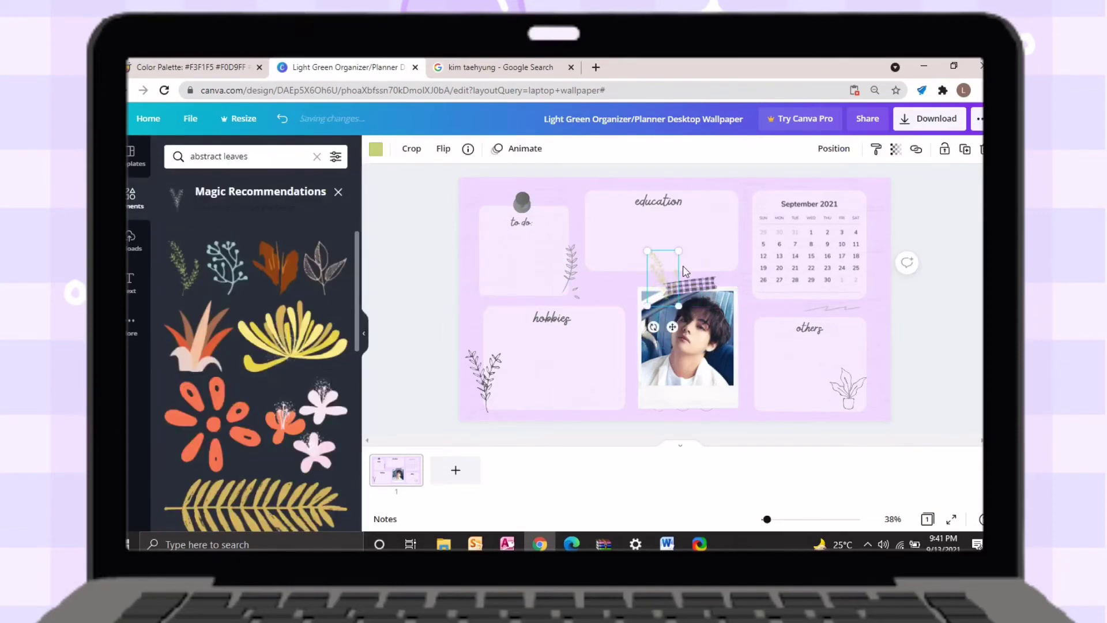
left_click_drag(669, 274, 734, 238)
left_click(375, 149)
left_click(303, 212)
Recolor the to do box's leaf sprig and the others box's potted plant purple to match the education branch.
left_click(572, 268)
left_click(303, 215)
left_click(847, 388)
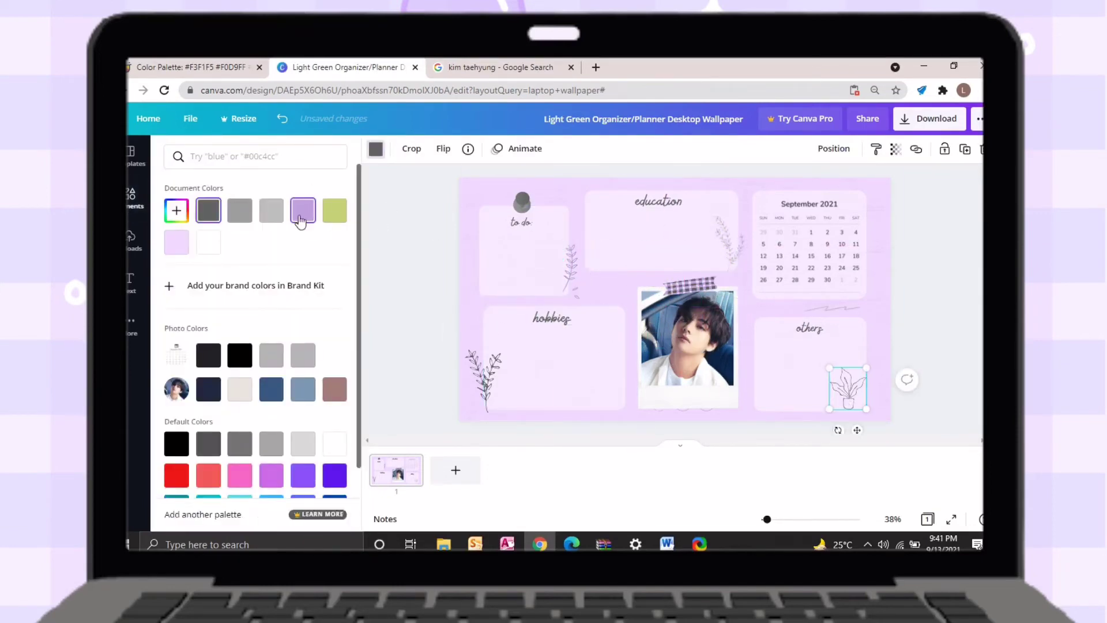
Replace the others heading with the quote "She believed she could, so she did".
left_click(807, 346)
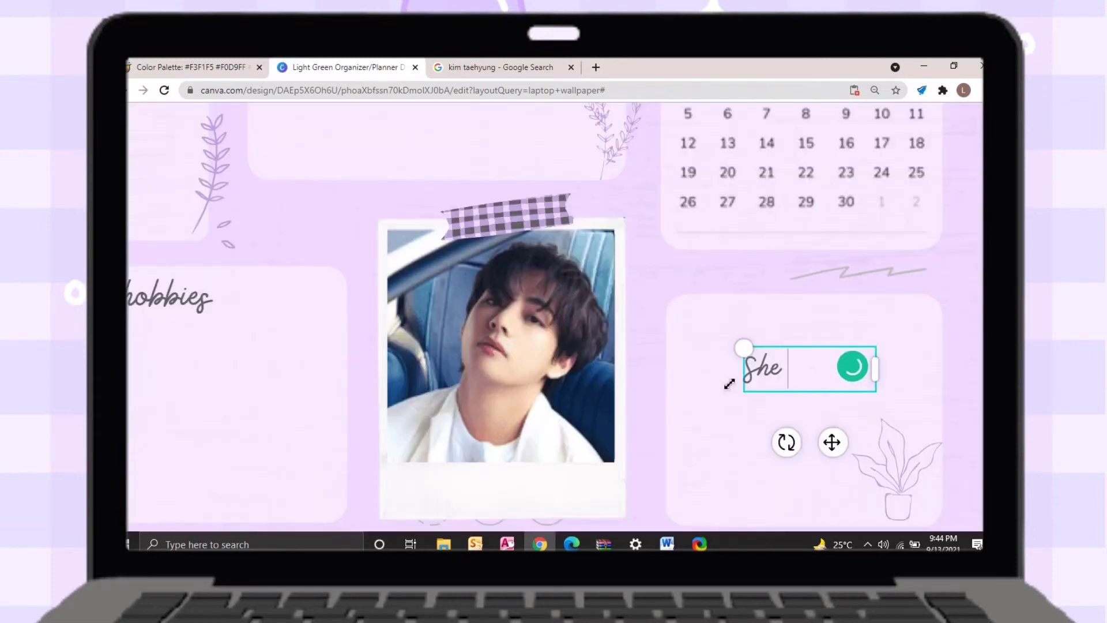
type("sh")
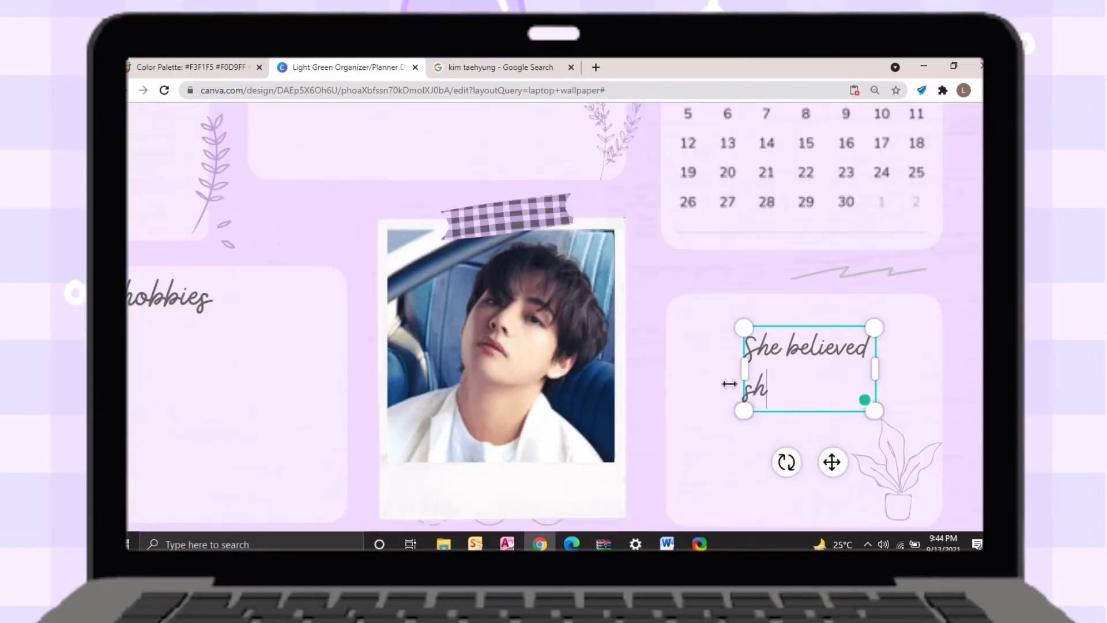
type("e could, so she did")
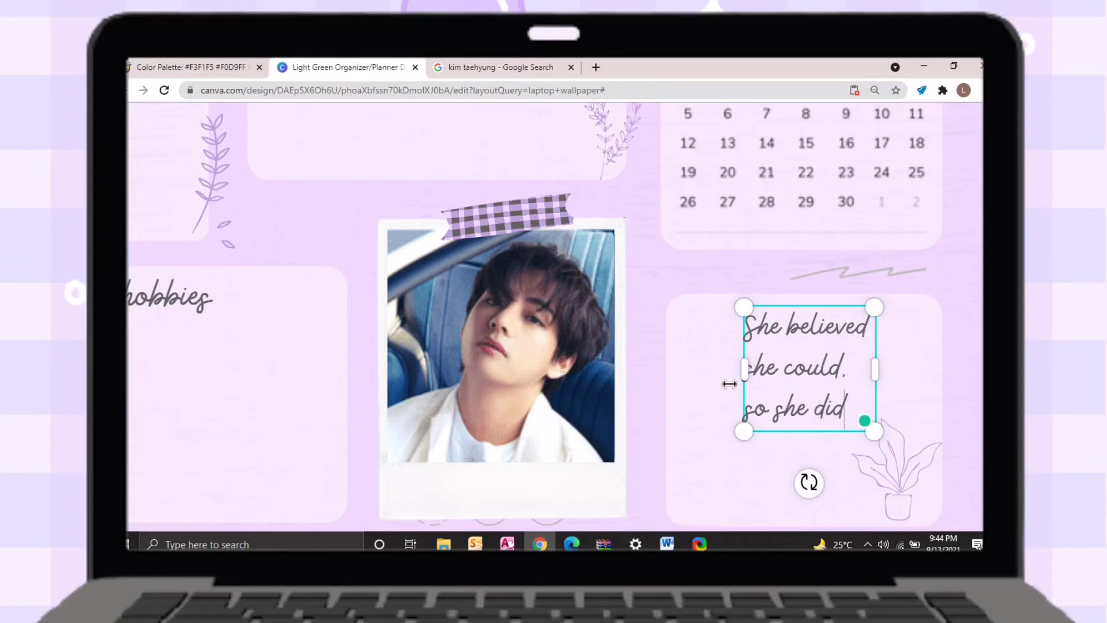
Shorten the box below the calendar and fit the quote and the potted plant inside it.
scroll(918, 377, "down", 3)
left_click_drag(904, 377, 719, 398)
left_click(869, 447)
left_click_drag(868, 457, 883, 380)
left_click_drag(907, 429, 938, 396)
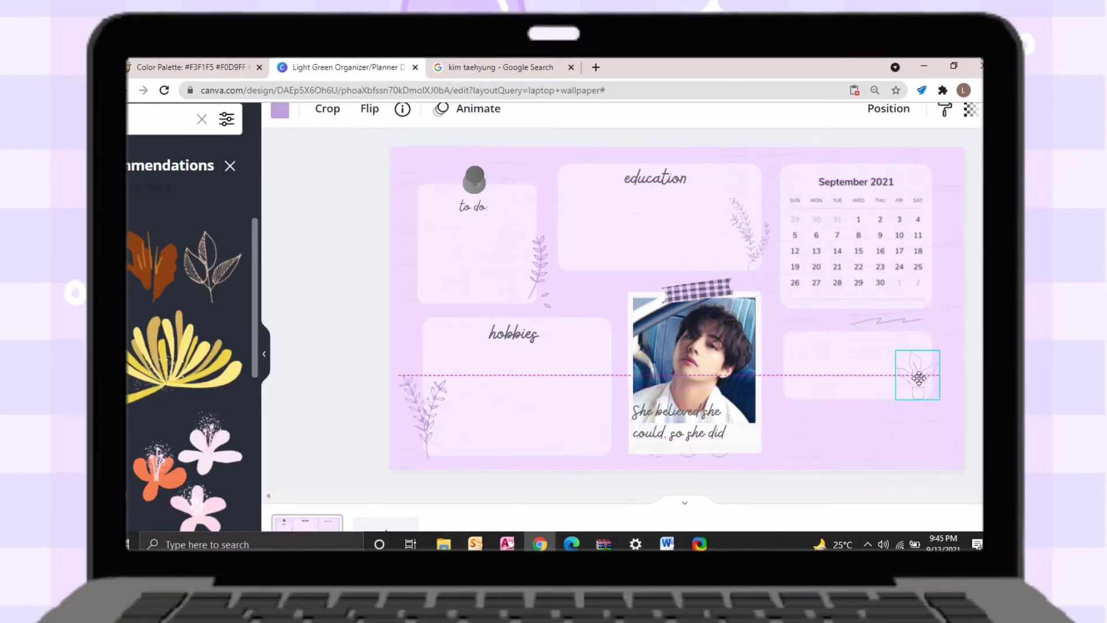
left_click_drag(660, 427, 826, 369)
left_click_drag(904, 386, 917, 396)
Adjust the potted plant's transparency and center the quote in its box.
left_click(874, 382)
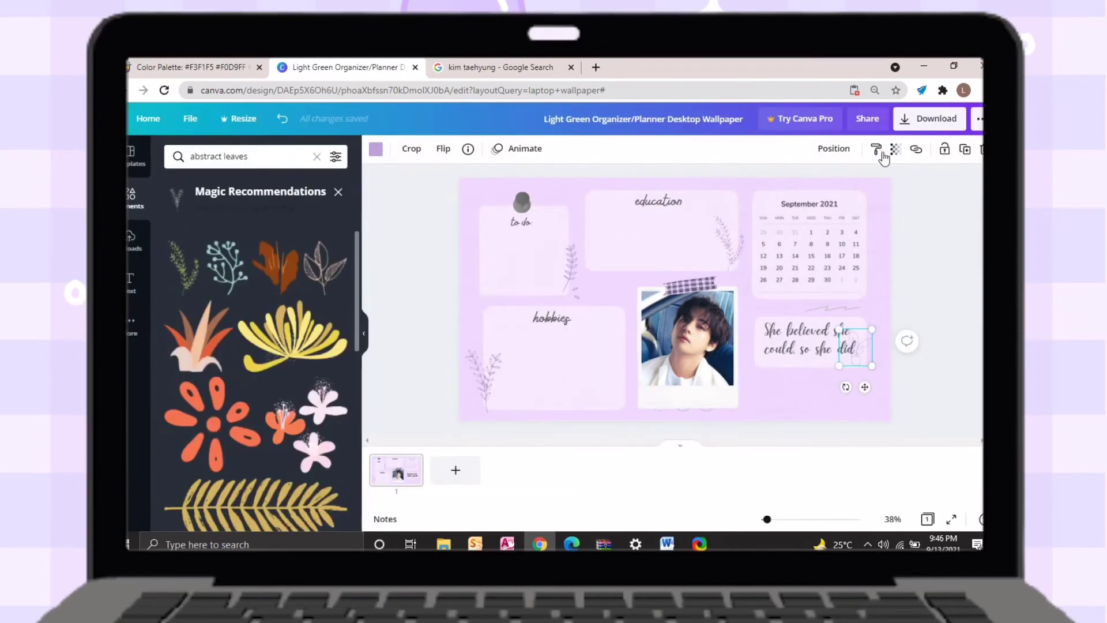
left_click(895, 149)
left_click(806, 344)
left_click(910, 370)
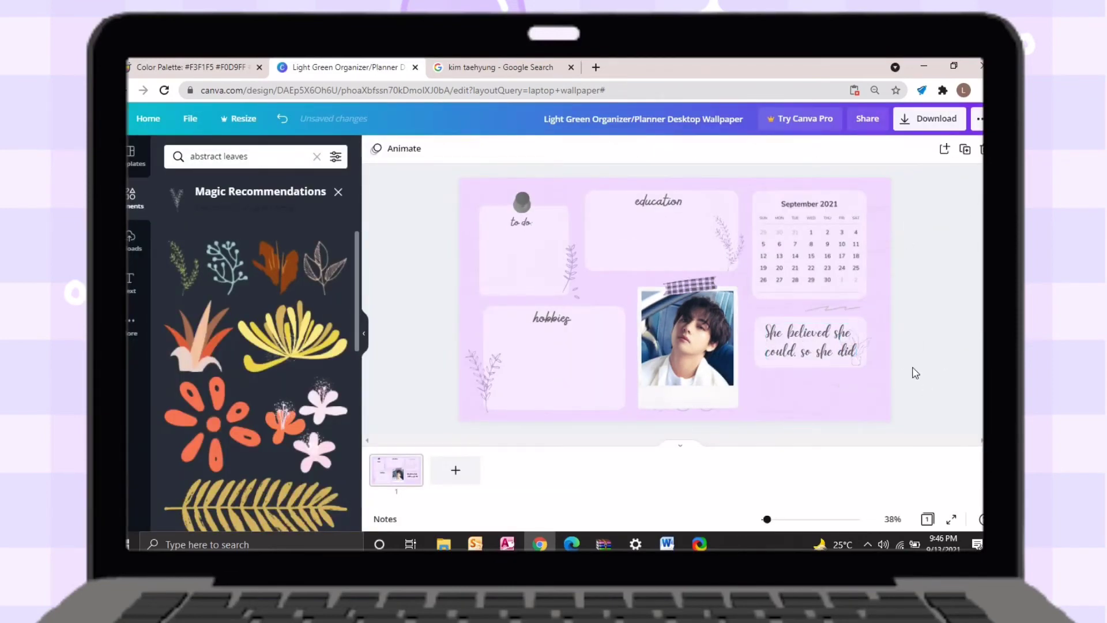
Duplicate the education box and resize the copy into a small empty box beneath the quote box.
left_click(653, 247)
key("ctrl+d")
left_click_drag(654, 247, 791, 404)
left_click_drag(846, 408, 812, 386)
left_click_drag(863, 404, 872, 409)
left_click_drag(812, 427, 840, 392)
left_click(931, 348)
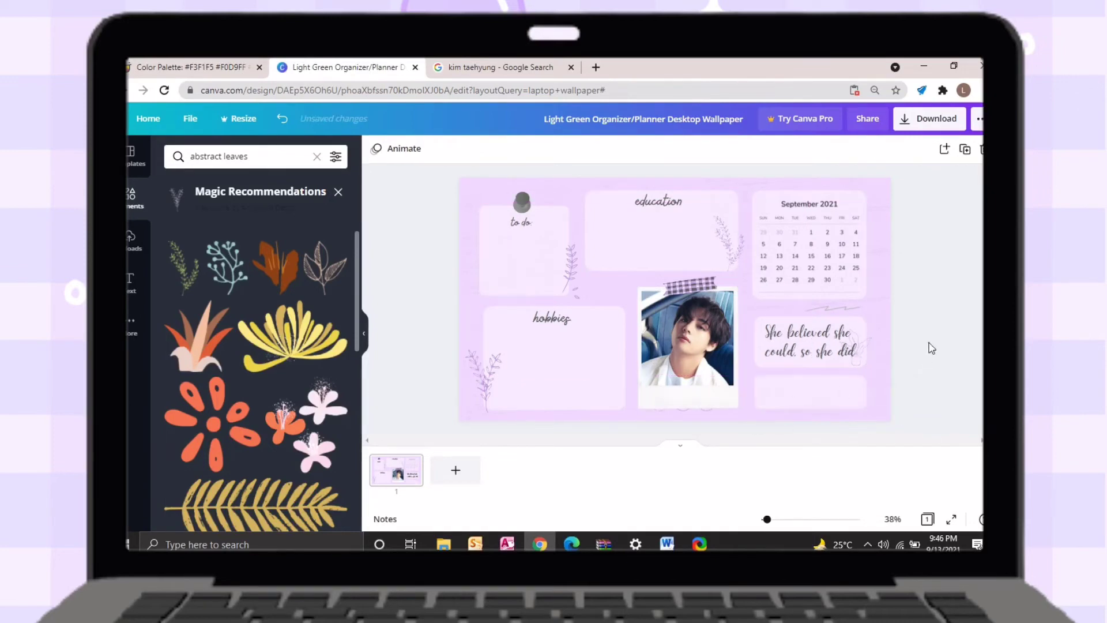
Shorten the hobbies box slightly from below and shift its leafy branch up to match.
left_click(553, 375)
left_click_drag(555, 409, 554, 407)
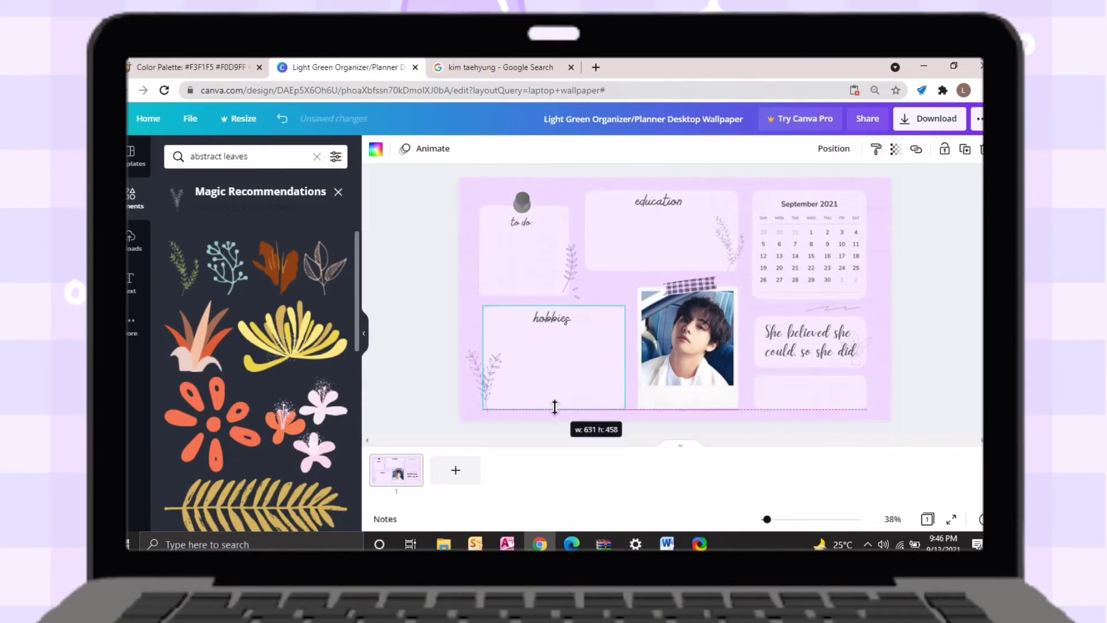
left_click_drag(468, 368, 468, 356)
Move the quote, its box and the potted plant together slightly upward, along with the small empty box below.
left_click_drag(811, 398, 810, 396)
left_click(808, 361)
left_click(810, 370)
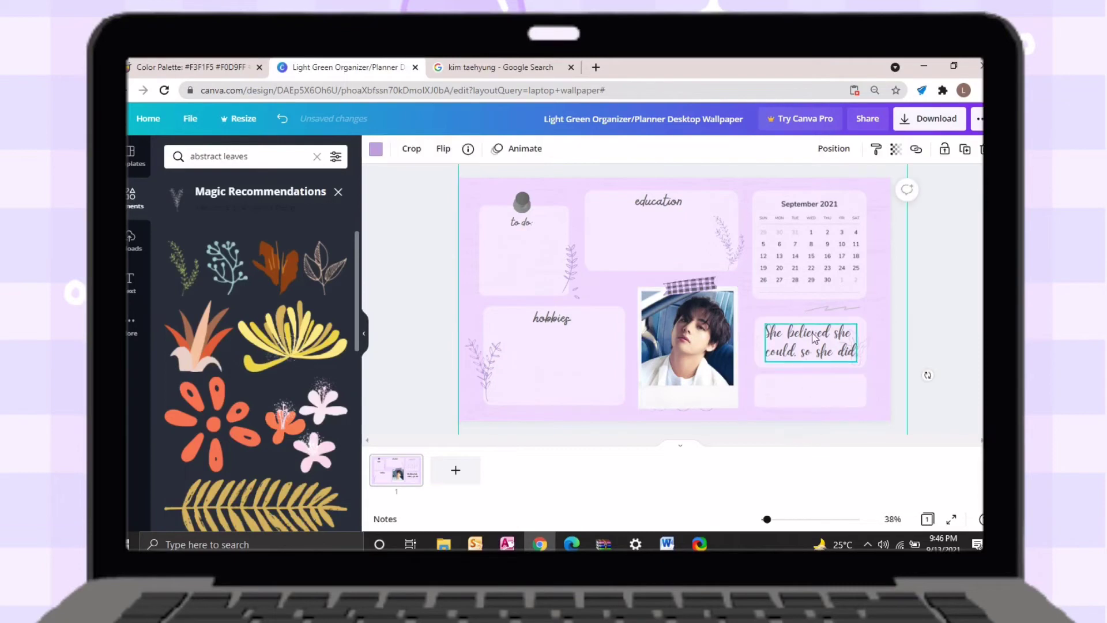
left_click(847, 346)
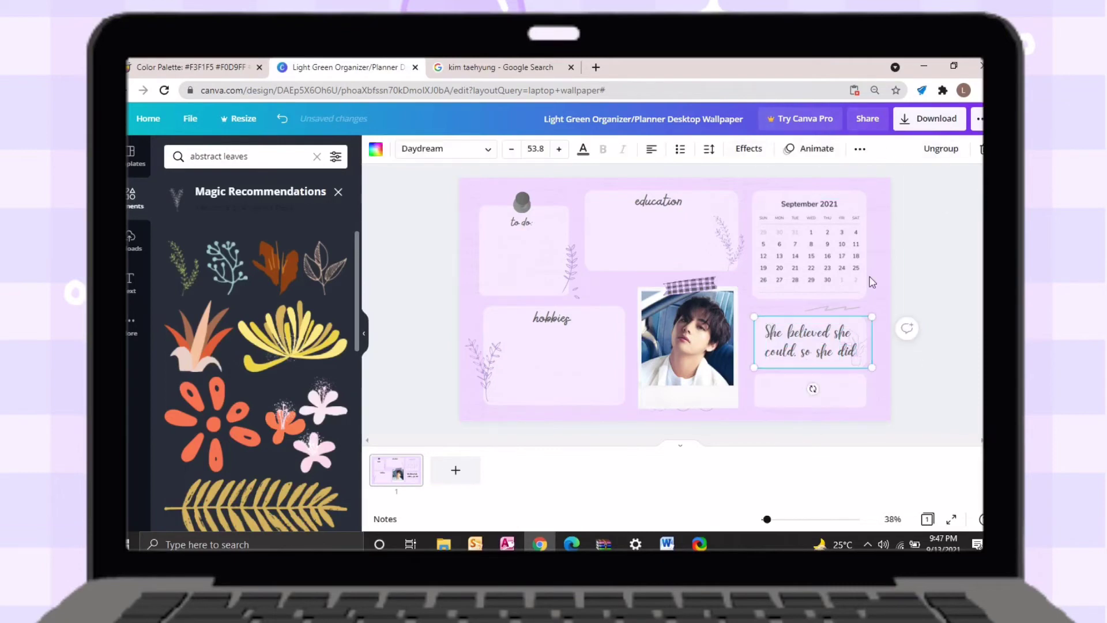
left_click_drag(824, 346, 824, 339)
left_click(822, 397)
left_click_drag(823, 397, 822, 391)
Move the wavy lines from behind the polaroid to the gap between the education and hobbies boxes.
left_click(727, 413)
left_click(698, 396)
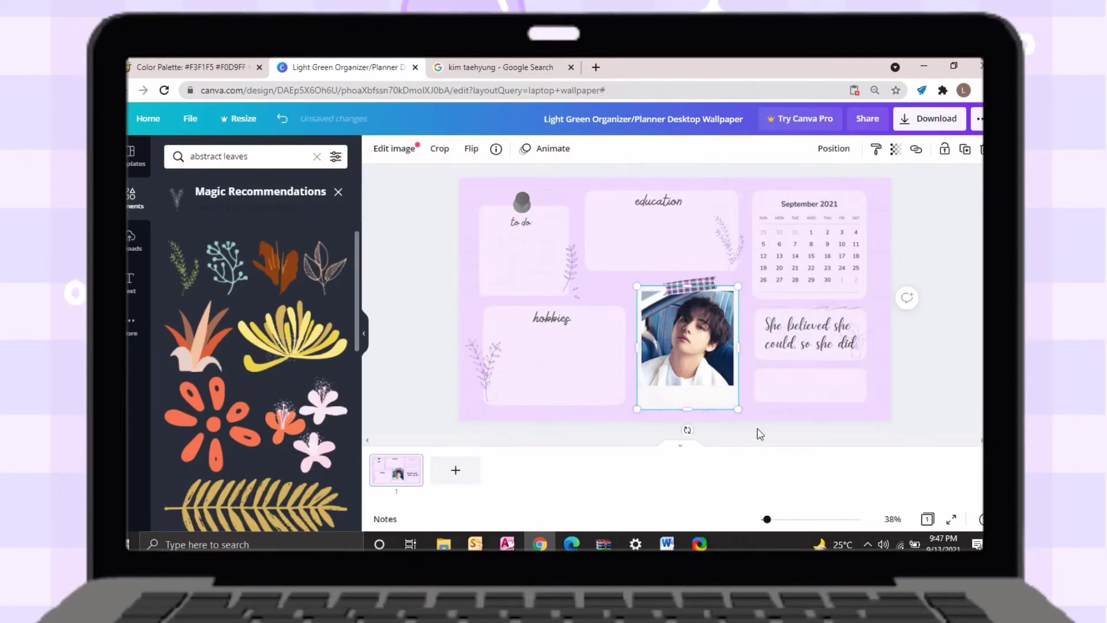
left_click(710, 412)
scroll(710, 415, "up", 4)
mouse_move(758, 408)
left_mouse_down()
mouse_move(566, 240)
mouse_move(569, 226)
left_mouse_up()
mouse_move(593, 226)
left_mouse_down()
mouse_move(558, 210)
mouse_move(562, 198)
left_mouse_up()
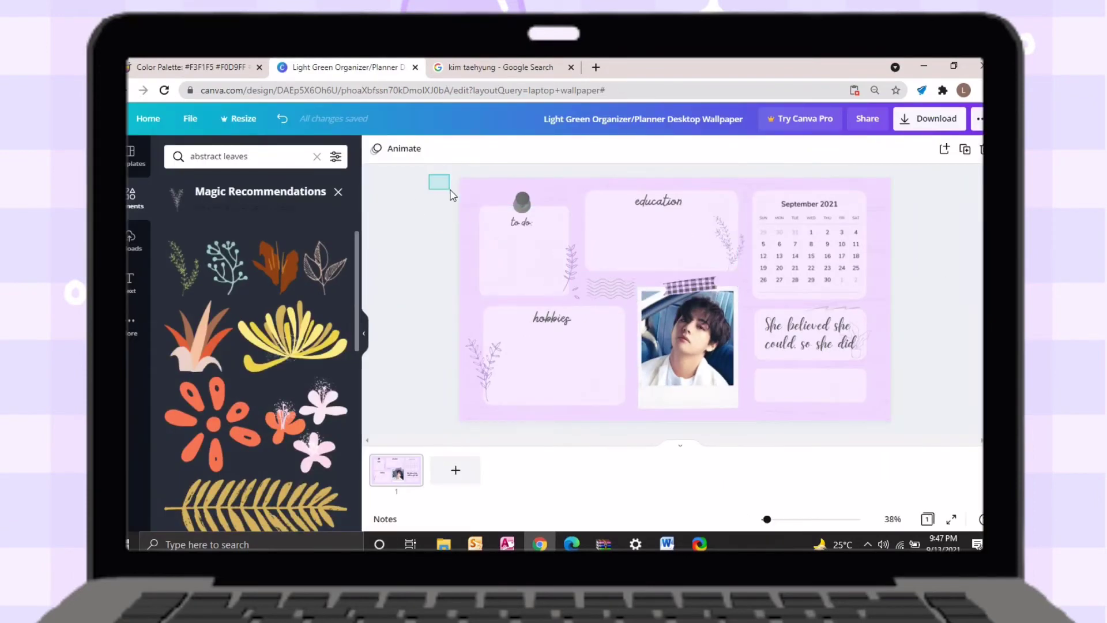
Select and copy all the planner elements, and open the Canva home page in the Google search tab.
left_click_drag(451, 191, 935, 443)
left_click(500, 67)
left_click(459, 91)
type("can")
key("Return")
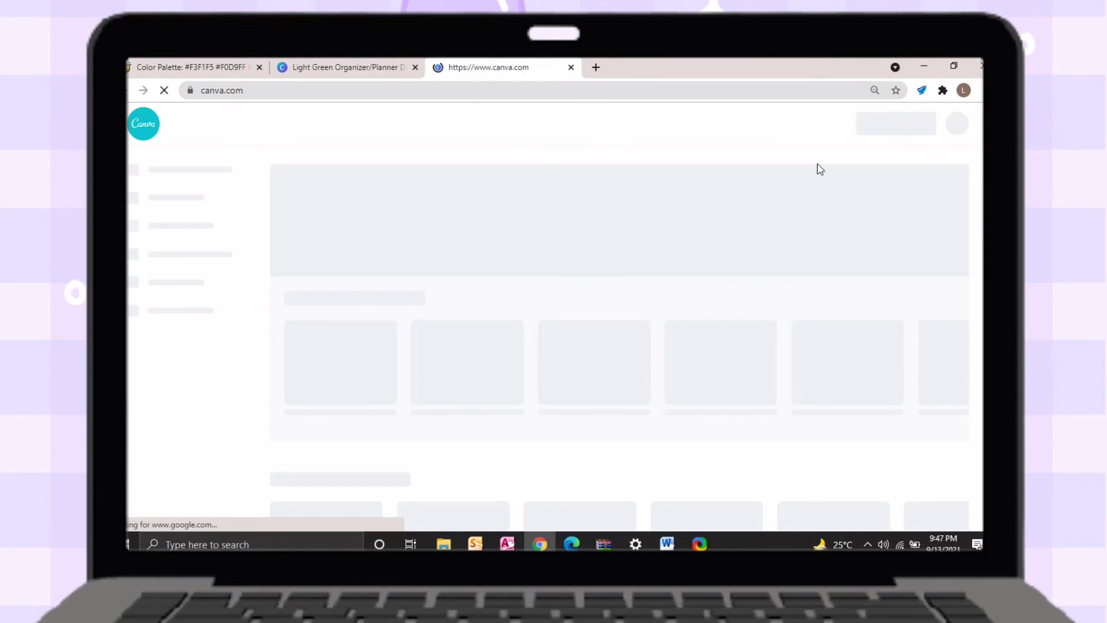
Search the Canva templates for "laptop wallpaper".
left_click(584, 124)
type("laptop walp")
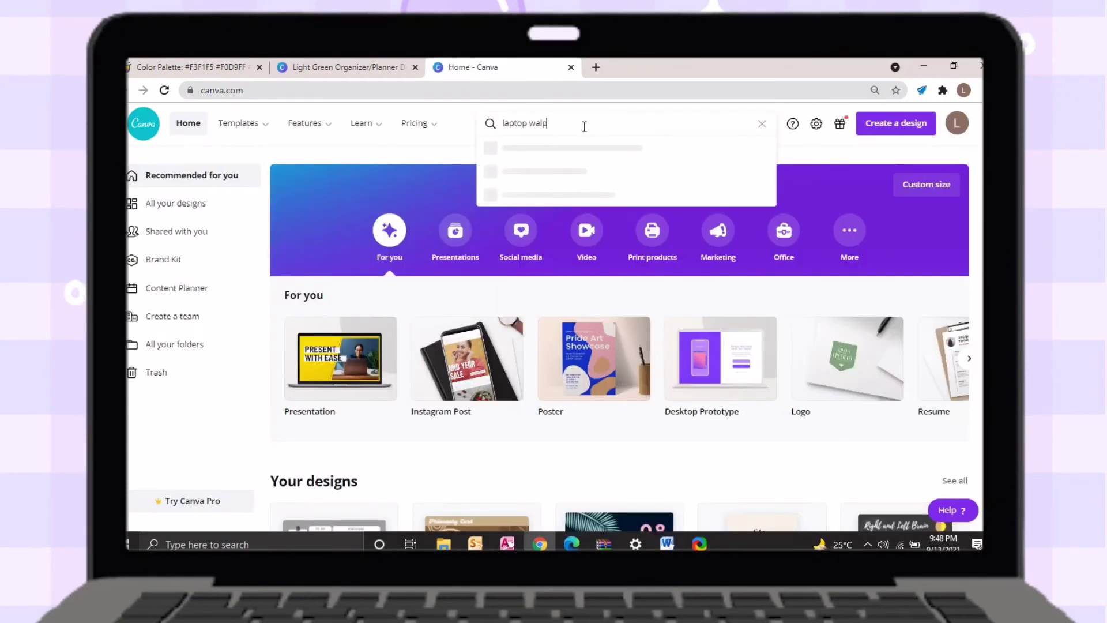
key("BackSpace")
type("lpa")
key("Return")
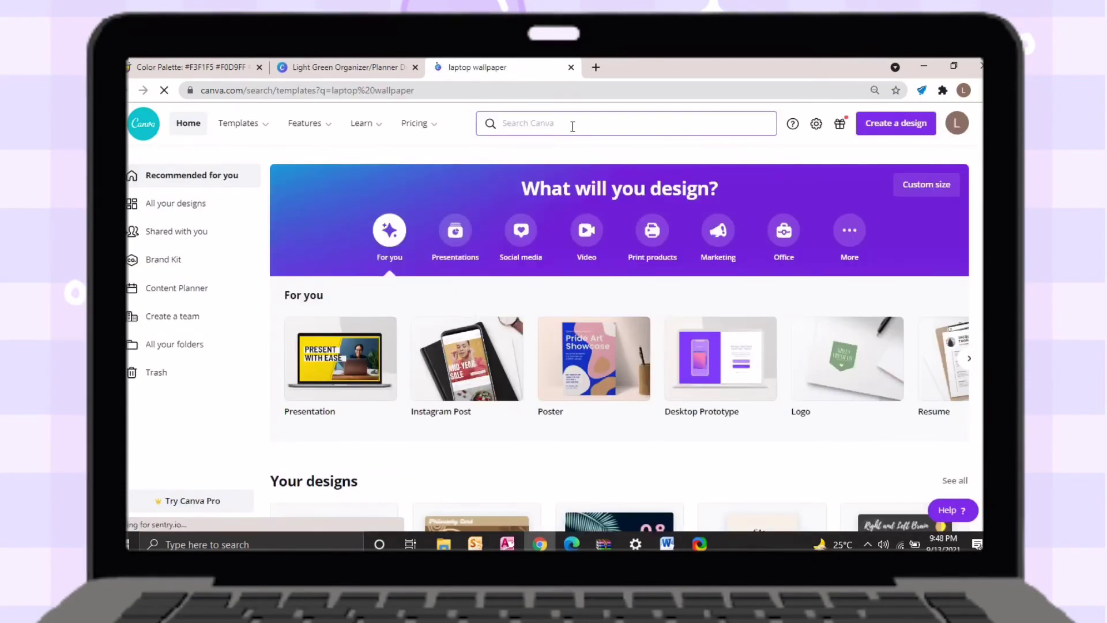
Open the Blue Landscape Positive Quote Desktop Wallpaper template and replace its contents with the copied planner elements.
scroll(551, 234, "down", 1)
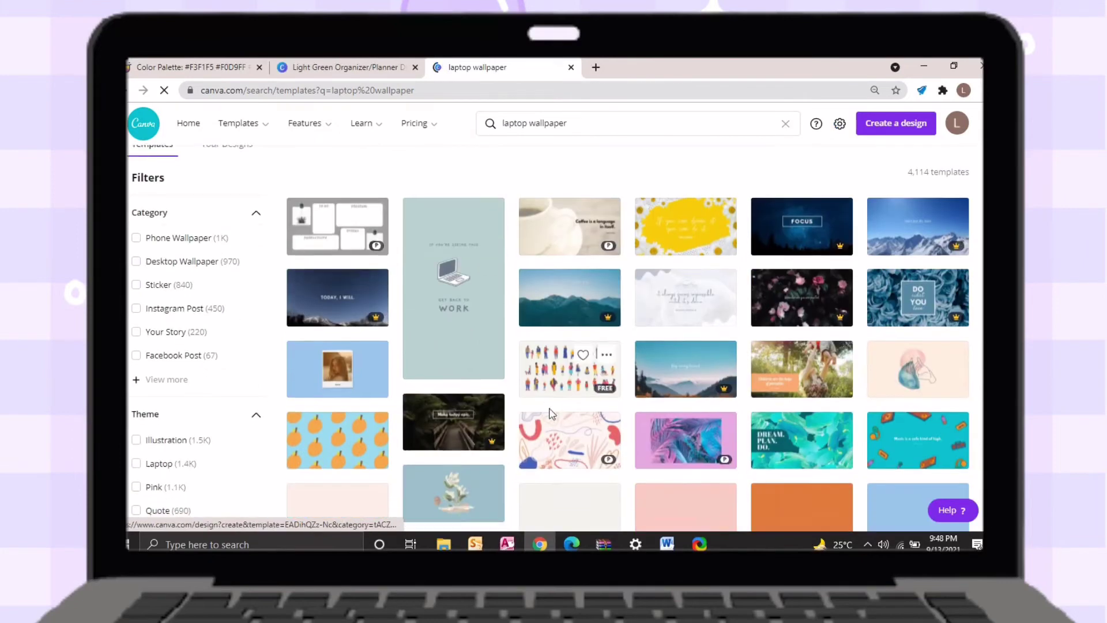
left_click(659, 315)
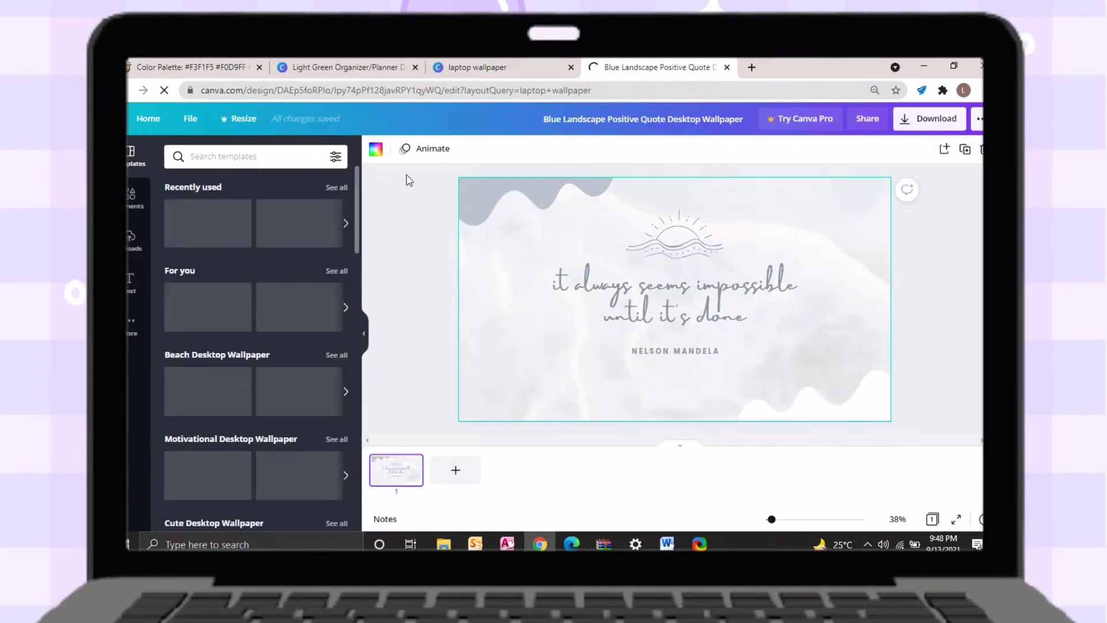
left_click(580, 288)
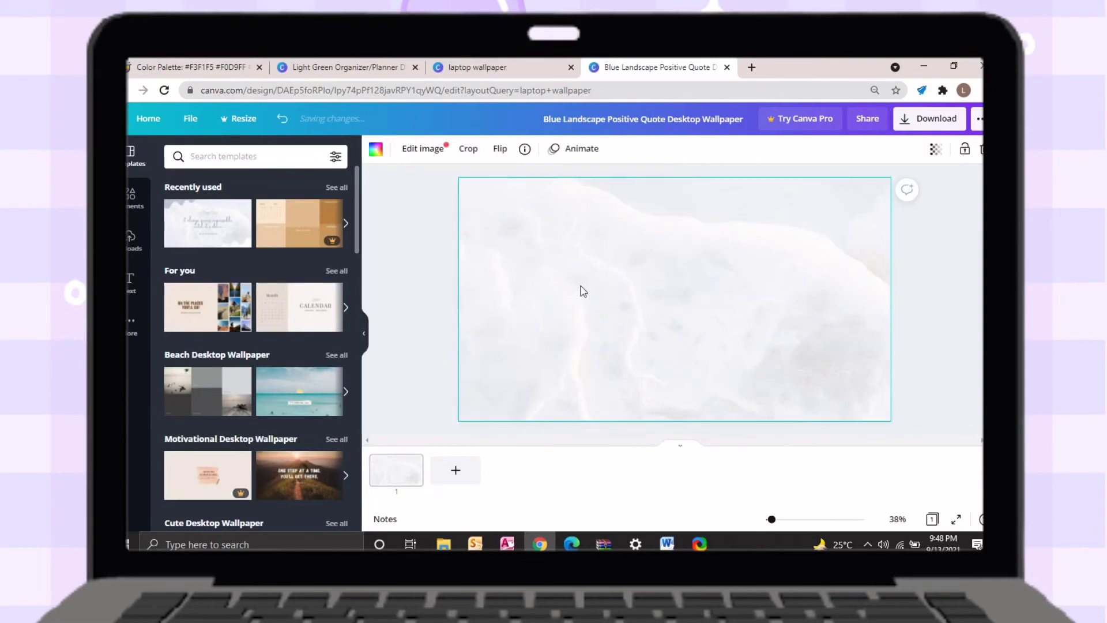
key("Delete")
key("ctrl+z")
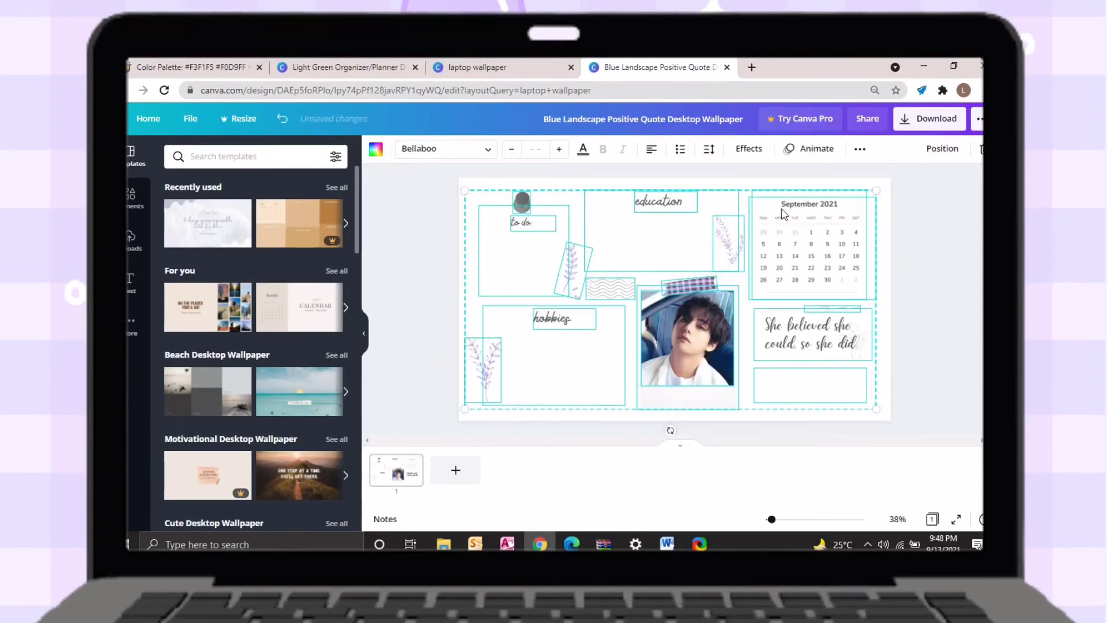
Set the wallpaper's background to the light purple document color.
left_click(702, 185)
left_click(376, 149)
left_click(333, 211)
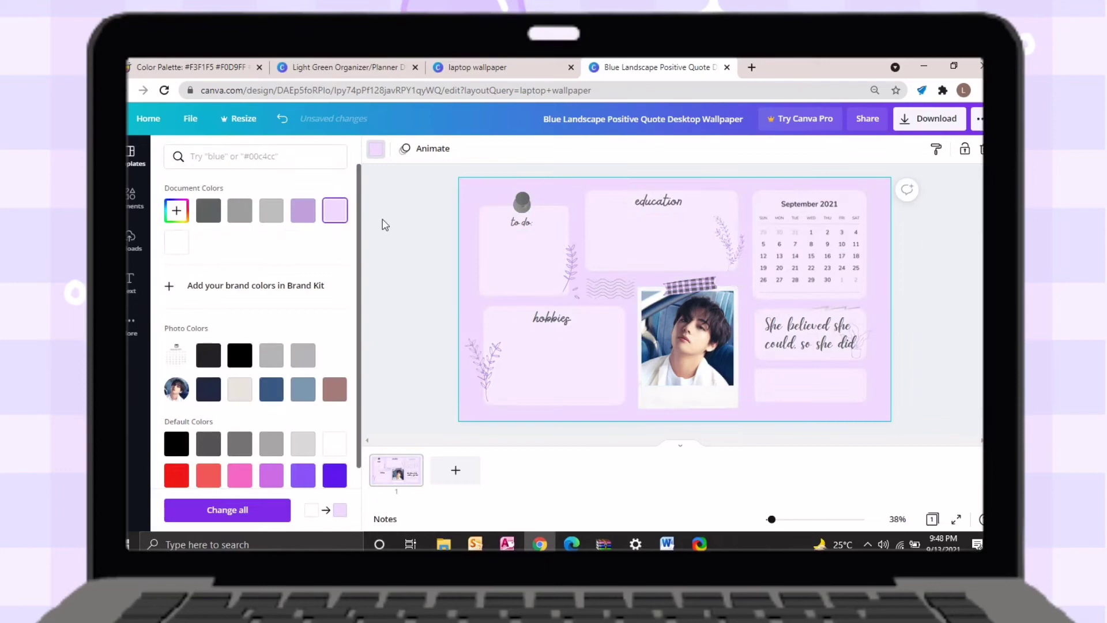
left_click(453, 205)
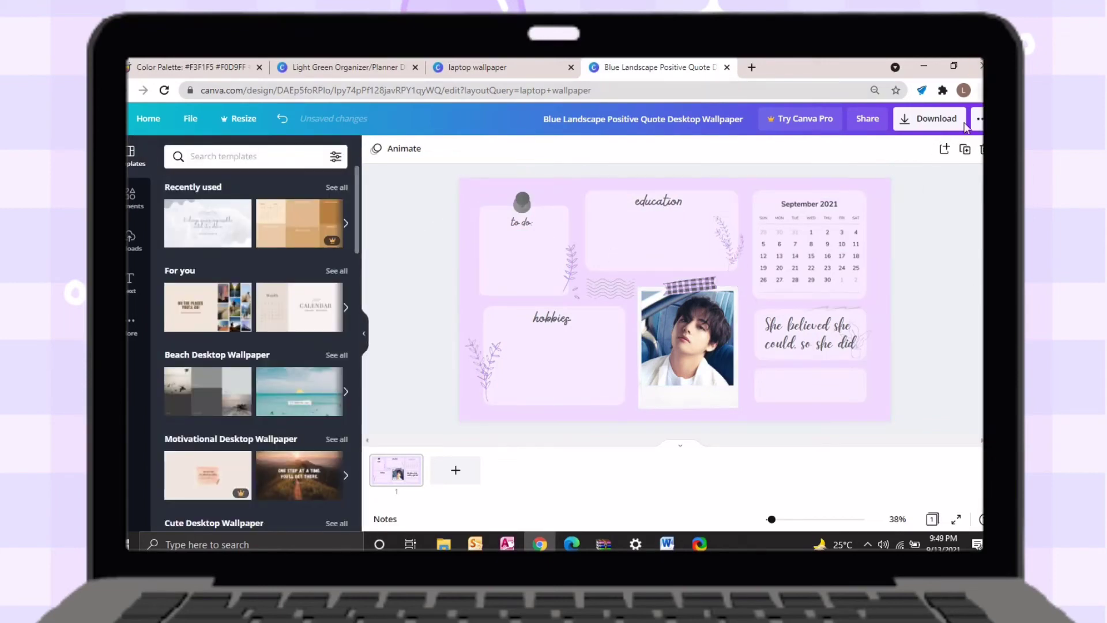
Download the wallpaper as a PNG and set the image as the desktop background from Photos.
left_click(933, 120)
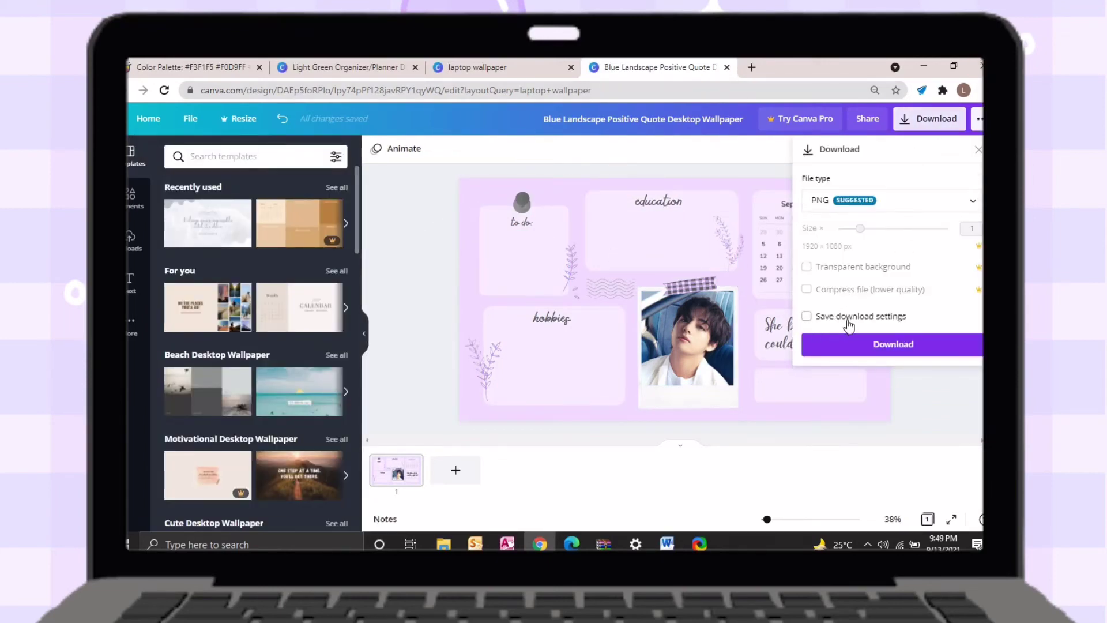
left_click(894, 344)
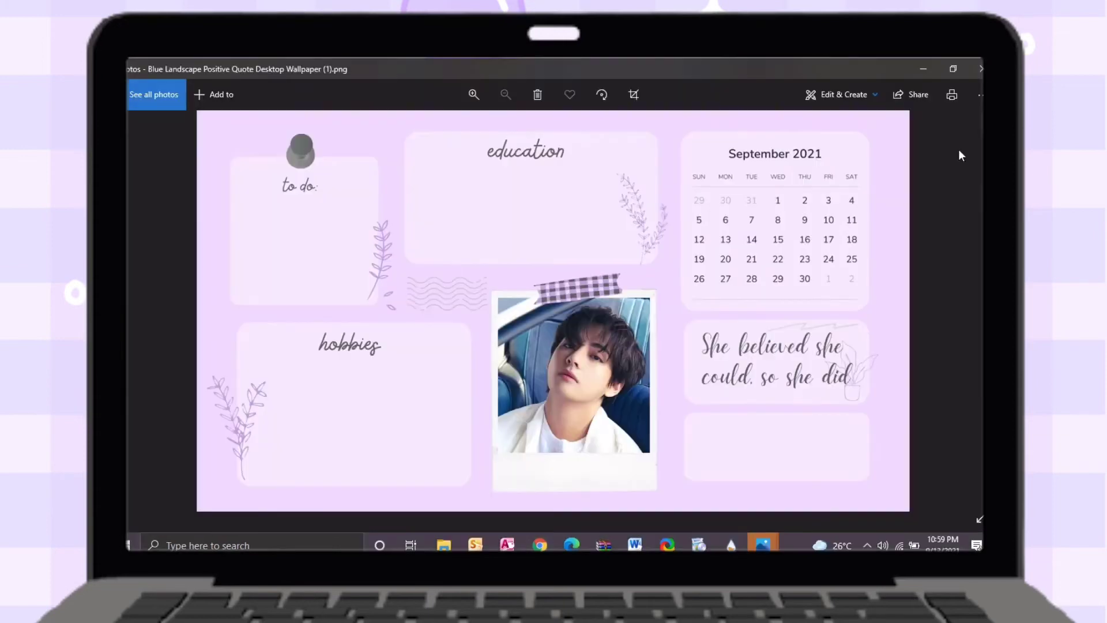
left_click(980, 94)
left_click(975, 232)
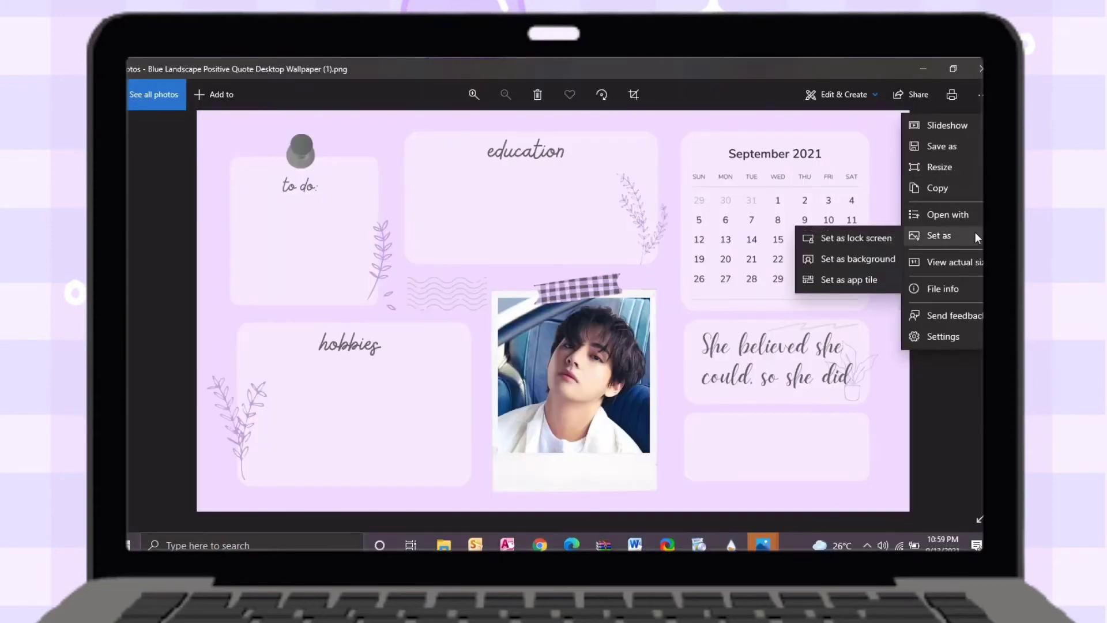
left_click(881, 261)
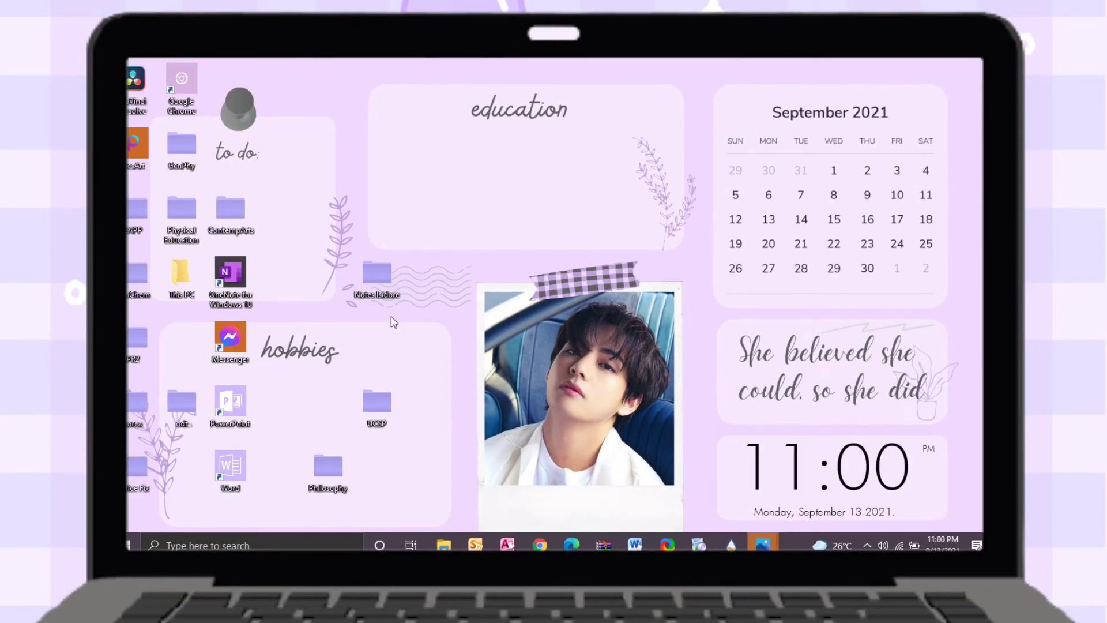
Move the notes and UCSP folders into the education box and create a desktop folder named "g12 Subjects".
left_click_drag(388, 399, 487, 144)
right_click(503, 241)
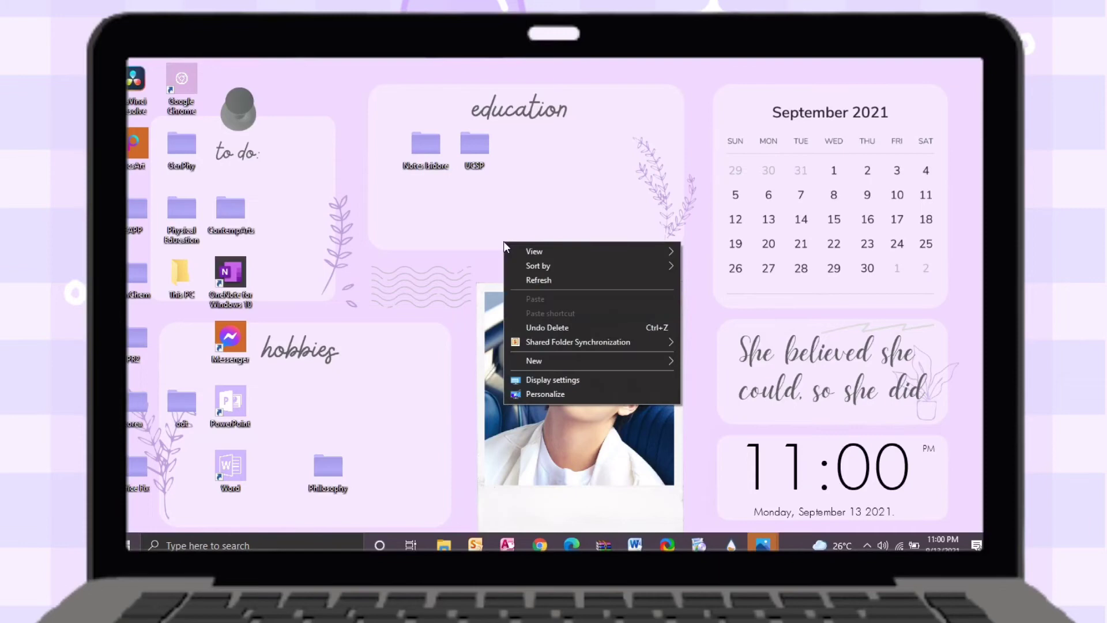
mouse_move(571, 361)
left_click(784, 68)
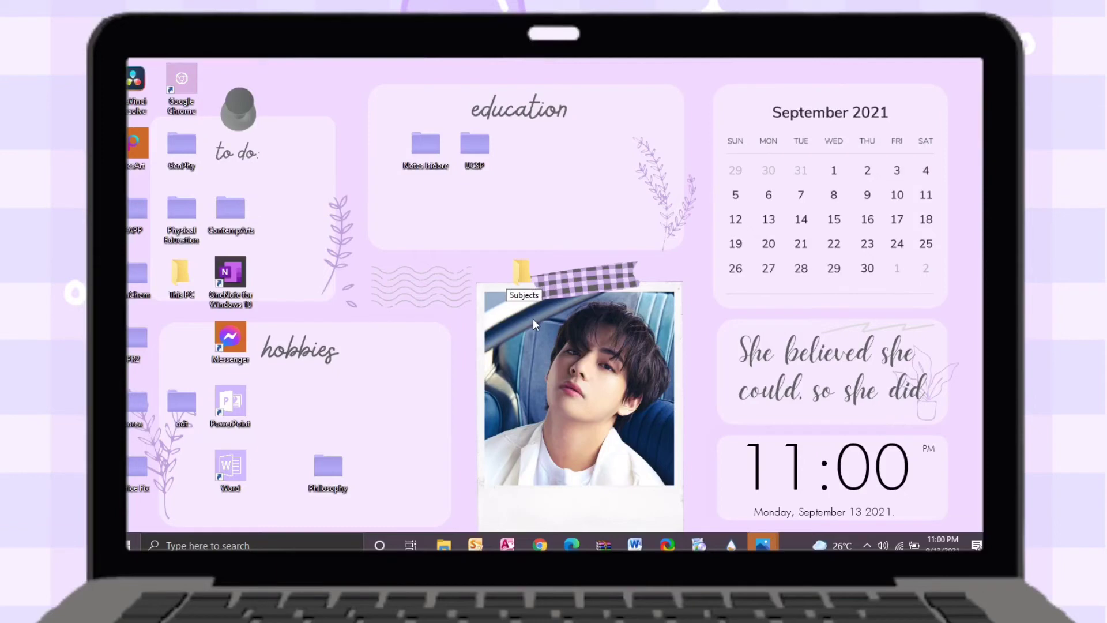
key("Return")
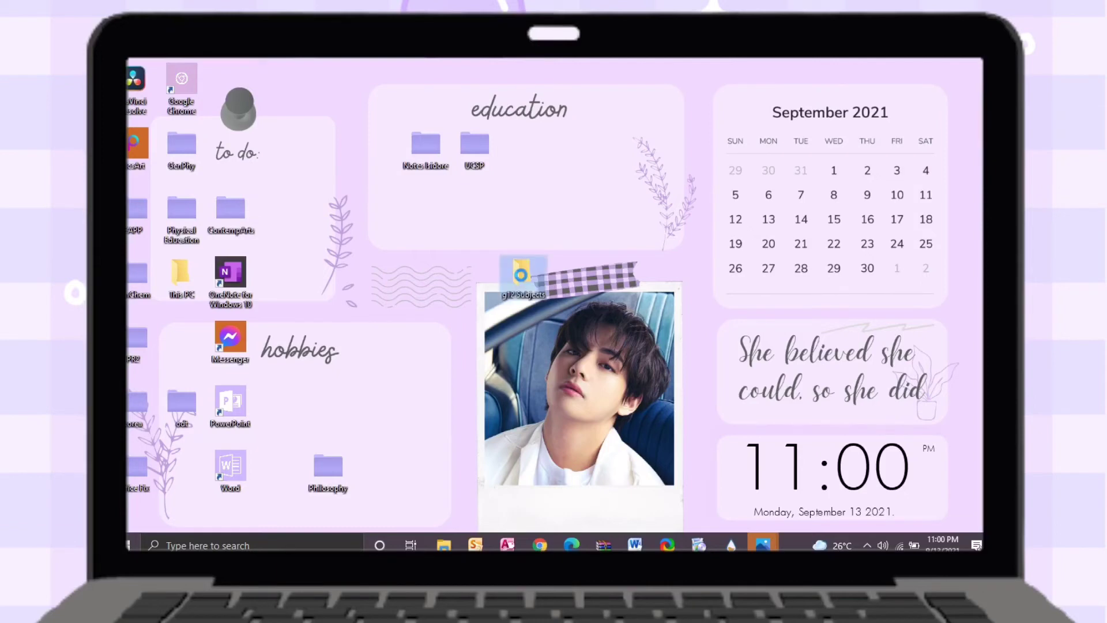
Change the g12 Subjects folder's icon to the purple folder icon from Downloads and apply it.
right_click(521, 280)
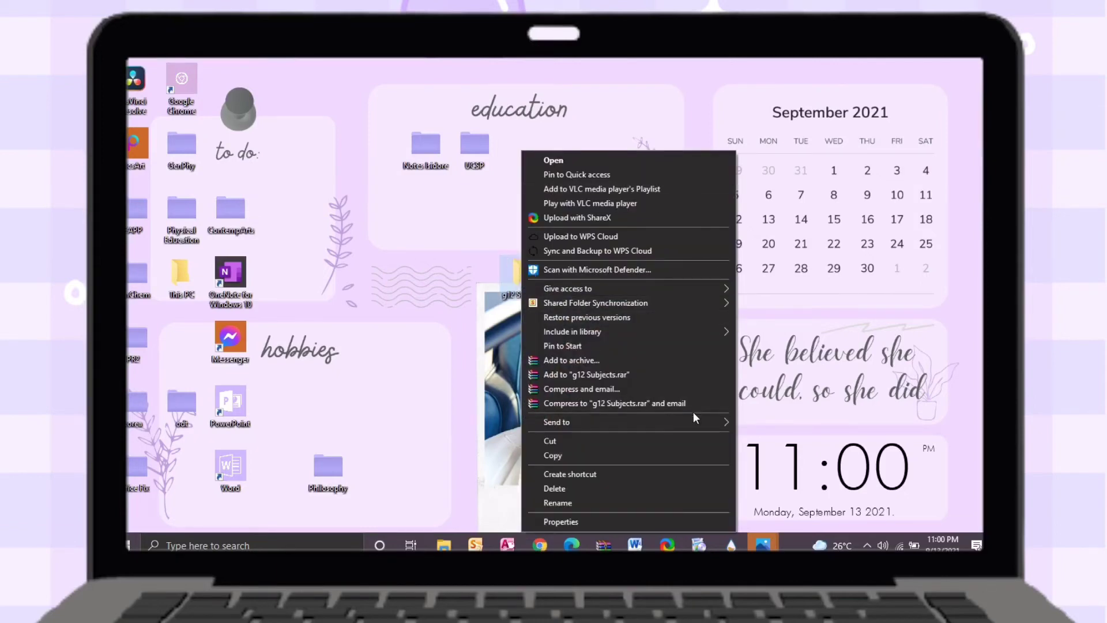
left_click(678, 503)
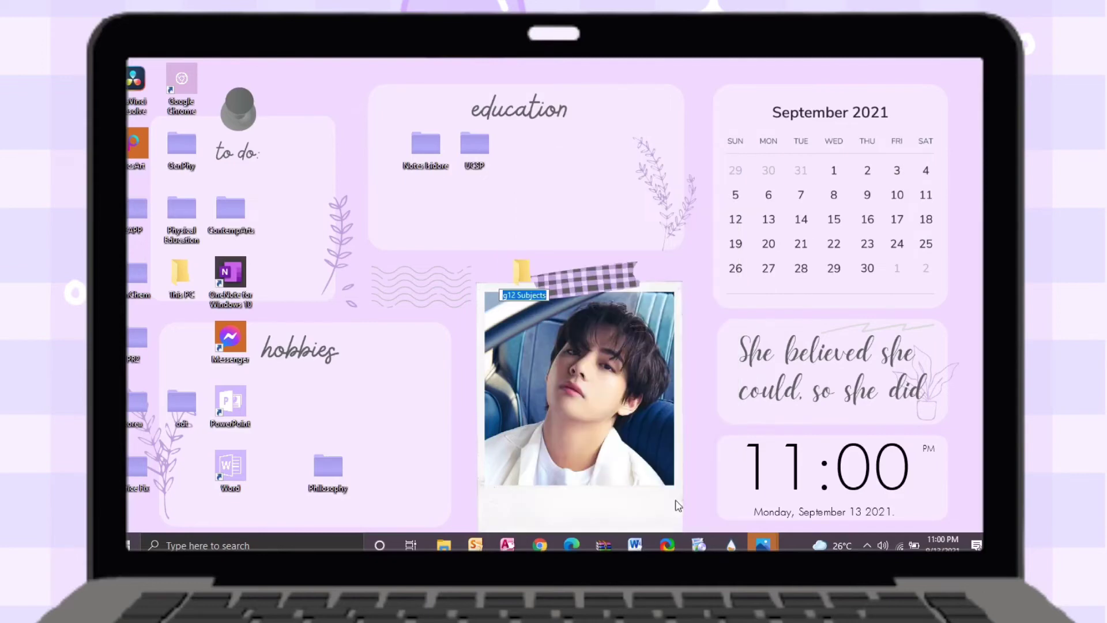
right_click(534, 271)
left_click(582, 518)
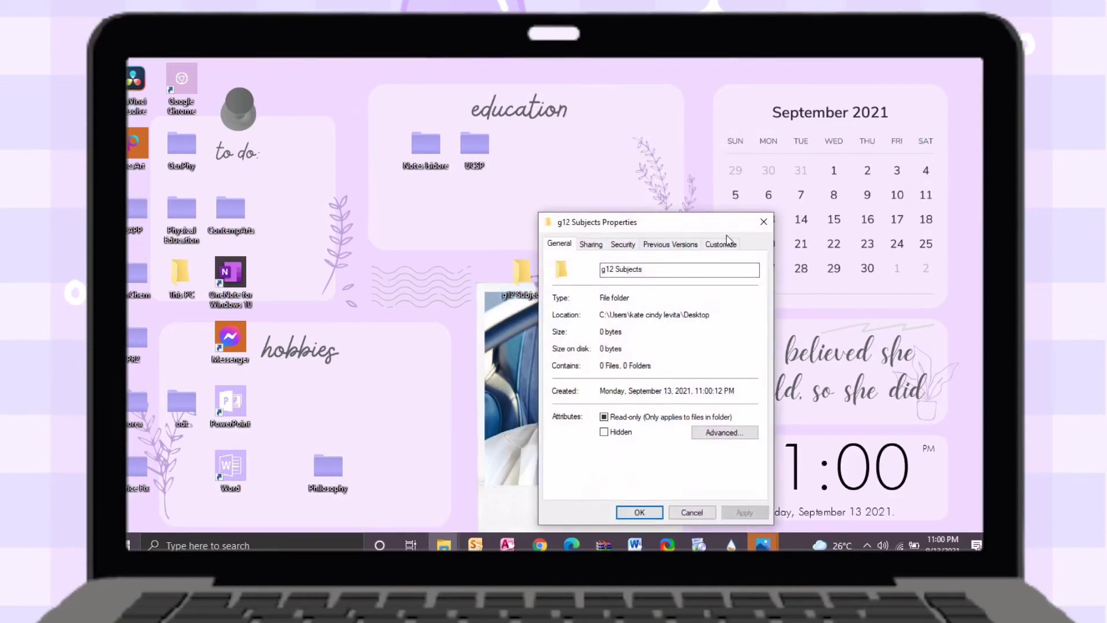
left_click(721, 243)
left_click(588, 440)
left_click(753, 307)
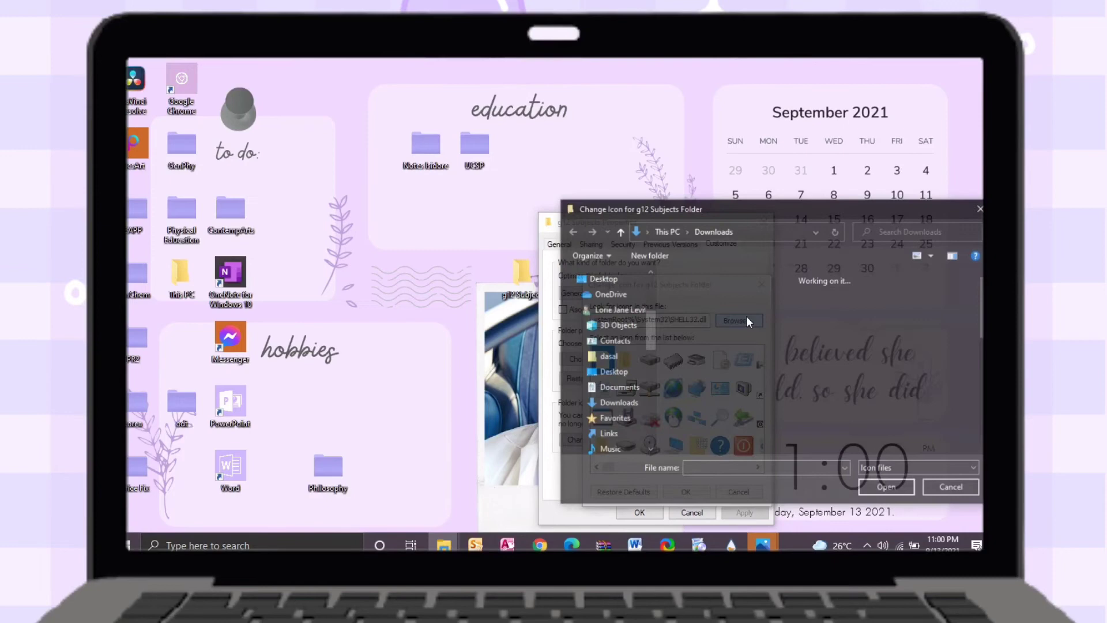
double_click(846, 414)
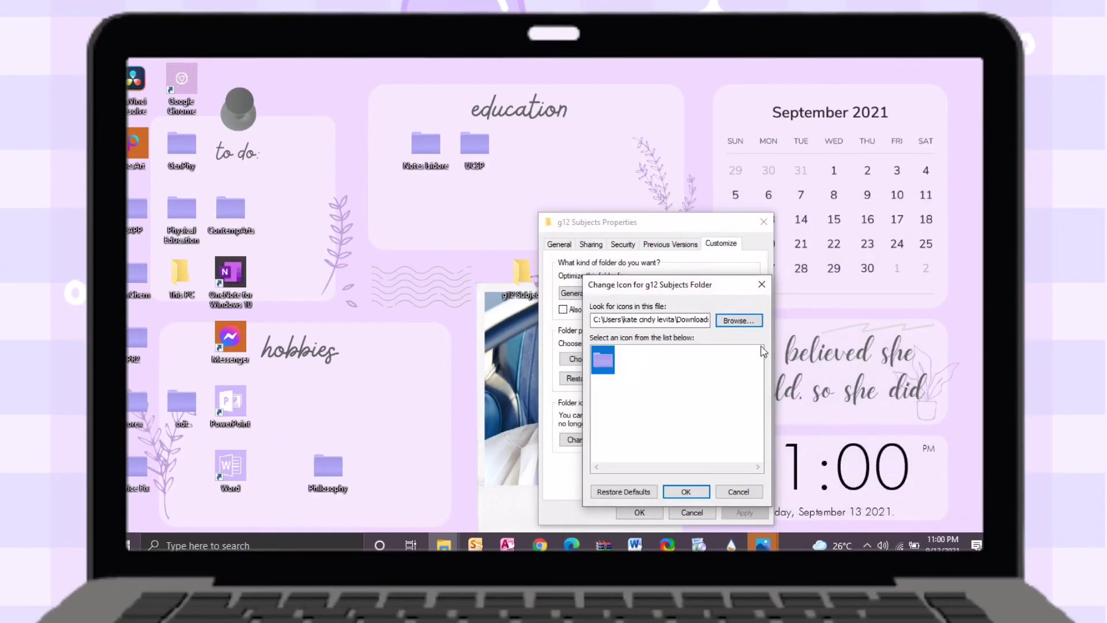
left_click(686, 491)
left_click(639, 512)
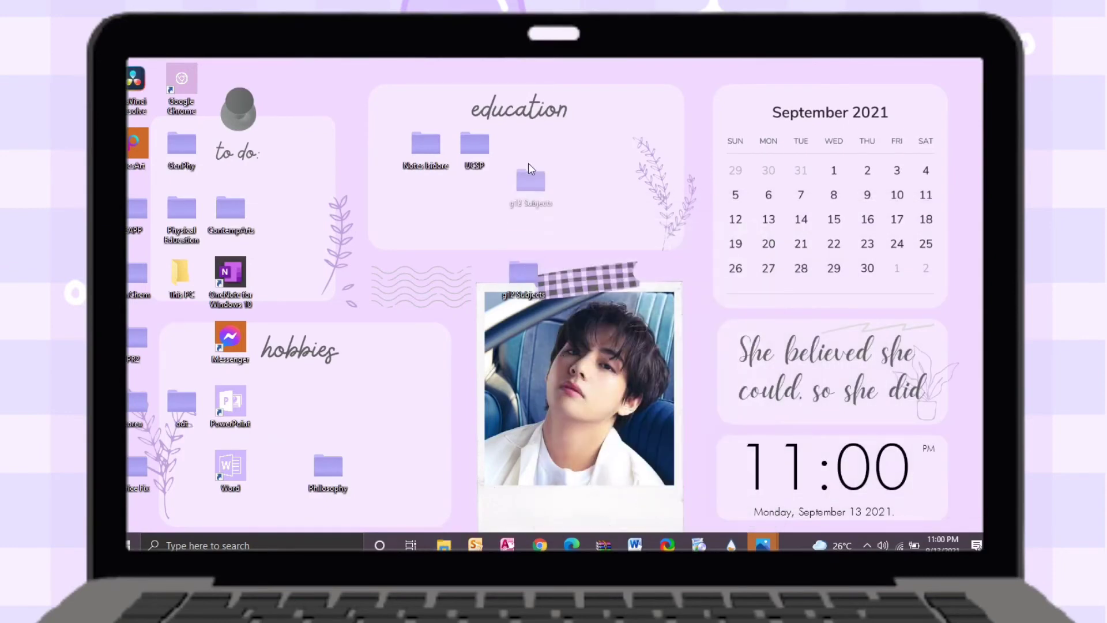
Place the g12 Subjects folder in the education box and move the subject folders, including UCSP, Philosophy, ContempArts and GenPhy, into it.
left_click_drag(328, 468, 424, 341)
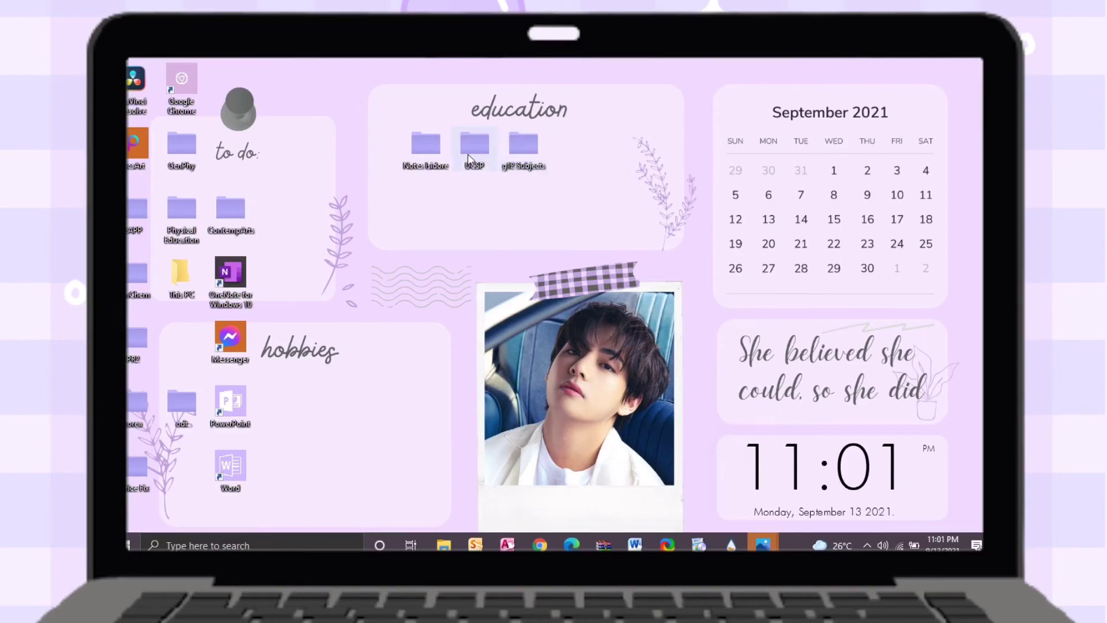
left_click_drag(189, 221, 546, 159)
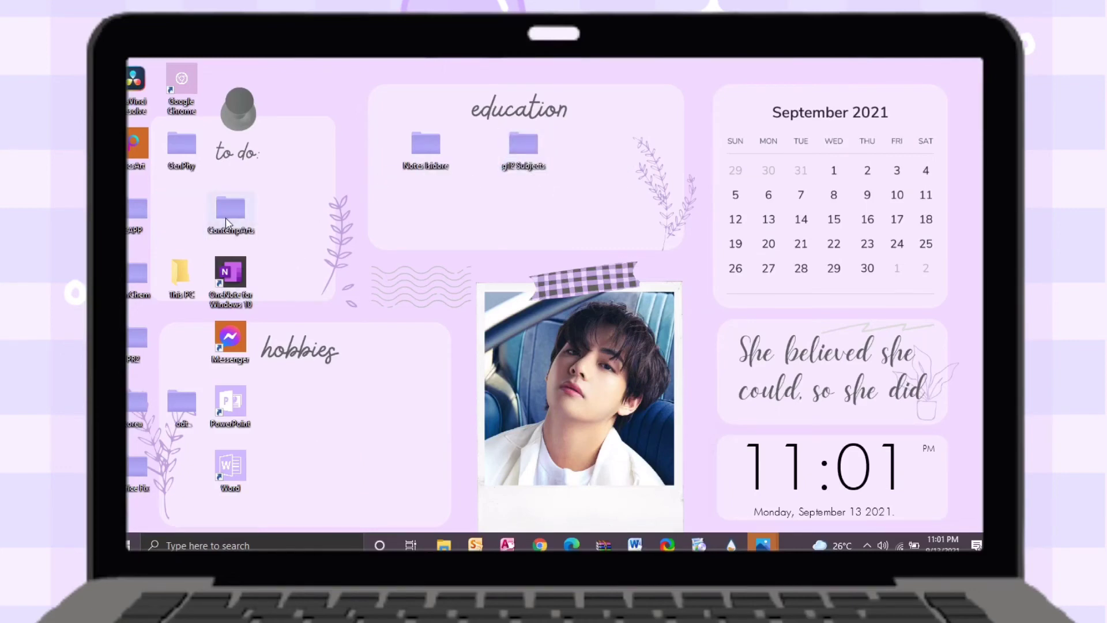
left_click_drag(226, 216, 525, 151)
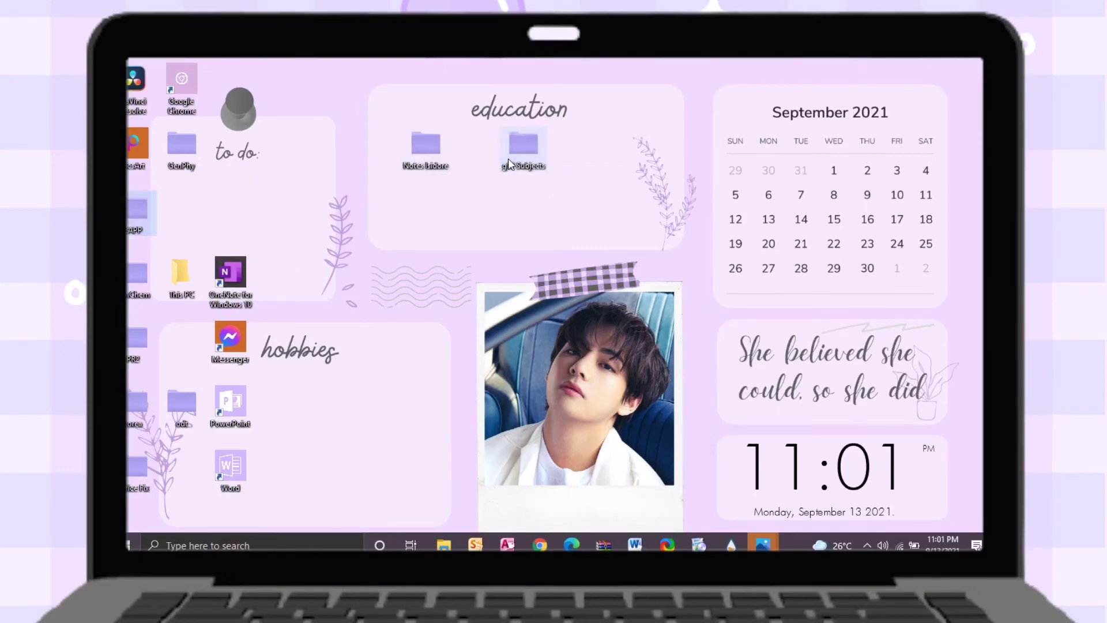
left_click_drag(182, 145, 523, 147)
left_click_drag(138, 275, 526, 157)
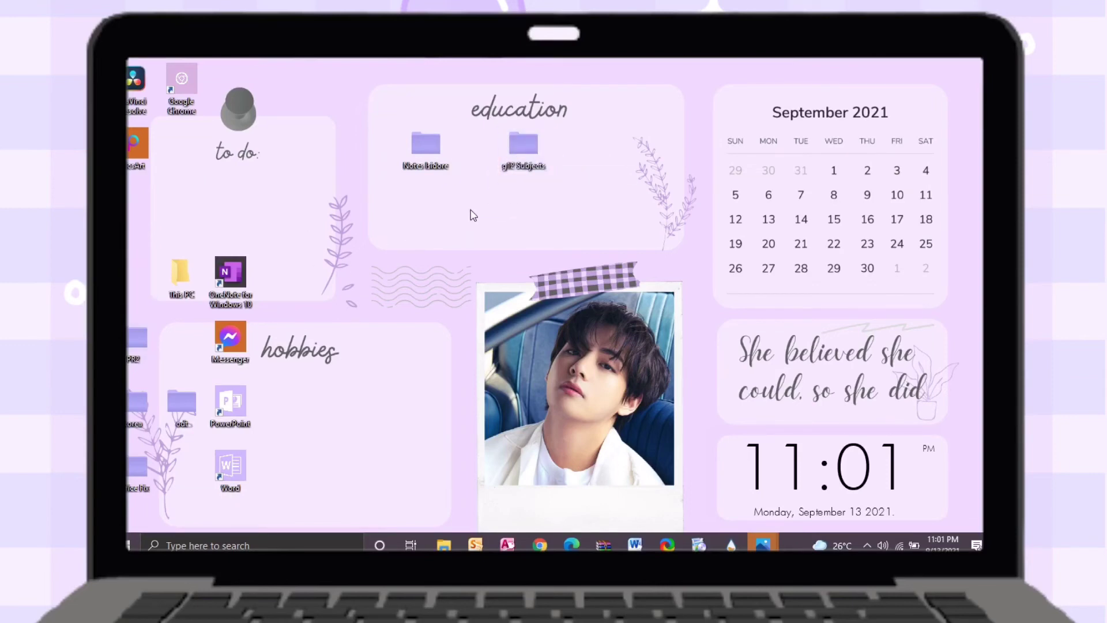
left_click_drag(138, 335, 525, 149)
Move the korea, Office Fix and editing folders and the Messenger and PicsArt shortcuts into the hobbies box.
left_click_drag(181, 406, 377, 408)
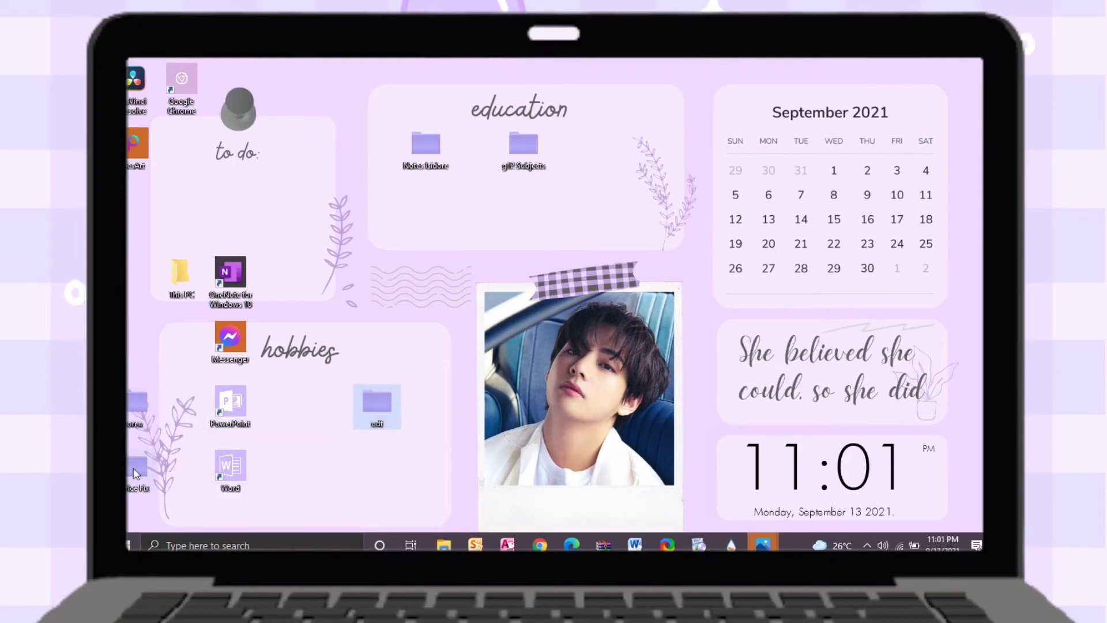
left_click_drag(139, 473, 377, 465)
left_click_drag(138, 404, 328, 404)
left_click_drag(231, 338, 328, 465)
left_click_drag(137, 144, 279, 465)
Place PowerPoint, Word and Google Chrome in the education box and This PC, OneNote and DaVinci Resolve in the hobbies box.
left_click_drag(230, 274, 475, 144)
right_click(185, 282)
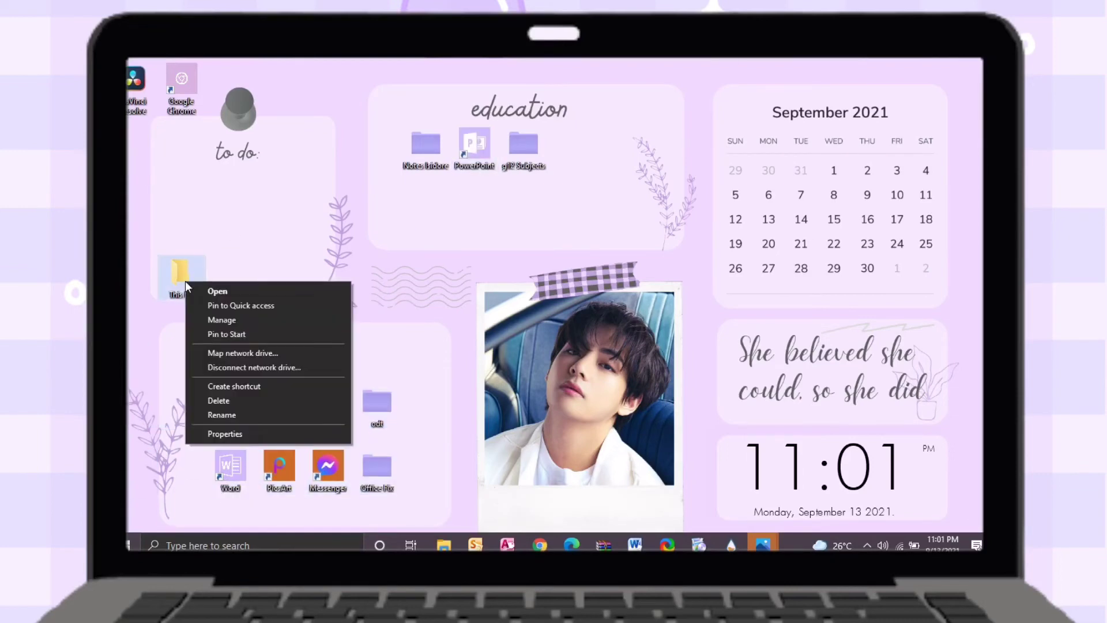
left_click_drag(180, 277, 224, 403)
left_click_drag(136, 83, 428, 432)
left_click_drag(230, 465, 571, 144)
left_click_drag(181, 84, 425, 215)
Close up the hobbies box's lower row by shifting PicsArt, Messenger and Office Fix over.
left_click_drag(279, 465, 230, 465)
left_click_drag(328, 465, 279, 464)
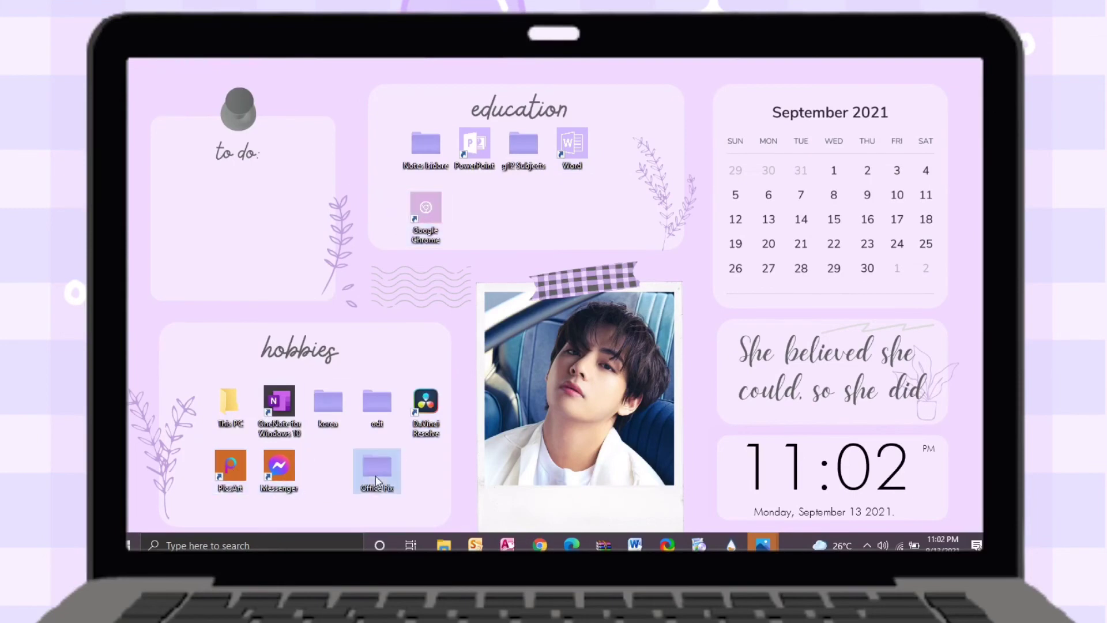
left_click_drag(377, 467, 328, 464)
right_click(421, 414)
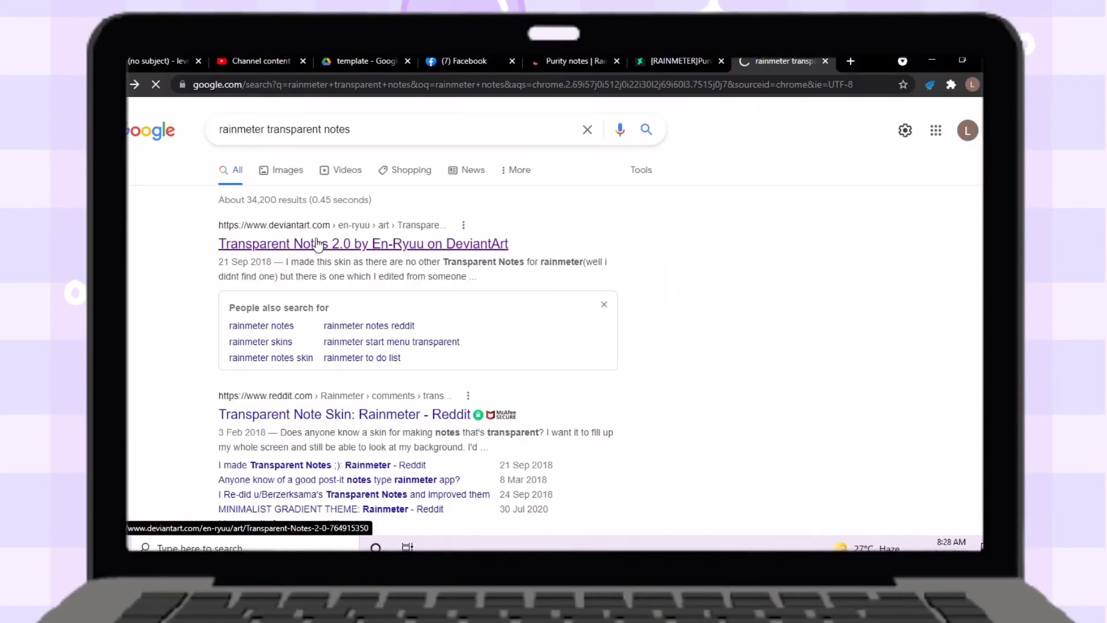
Download the Transparent Notes 2.0 skin from DeviantArt and load its transparent note(Dark).ini variant in Rainmeter.
left_click(318, 246)
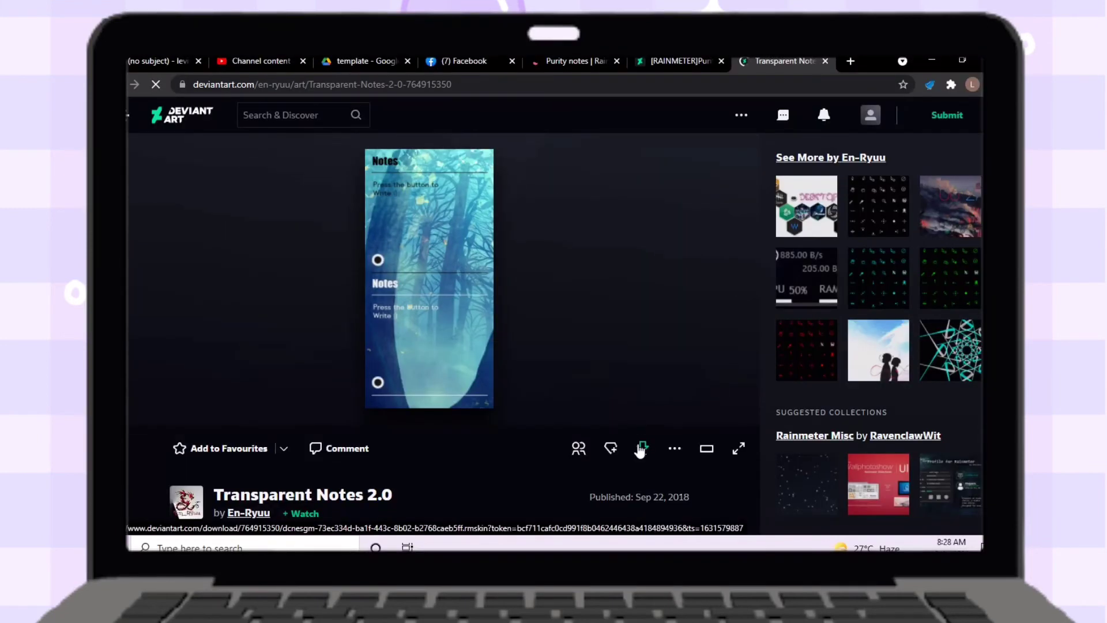
left_click(640, 449)
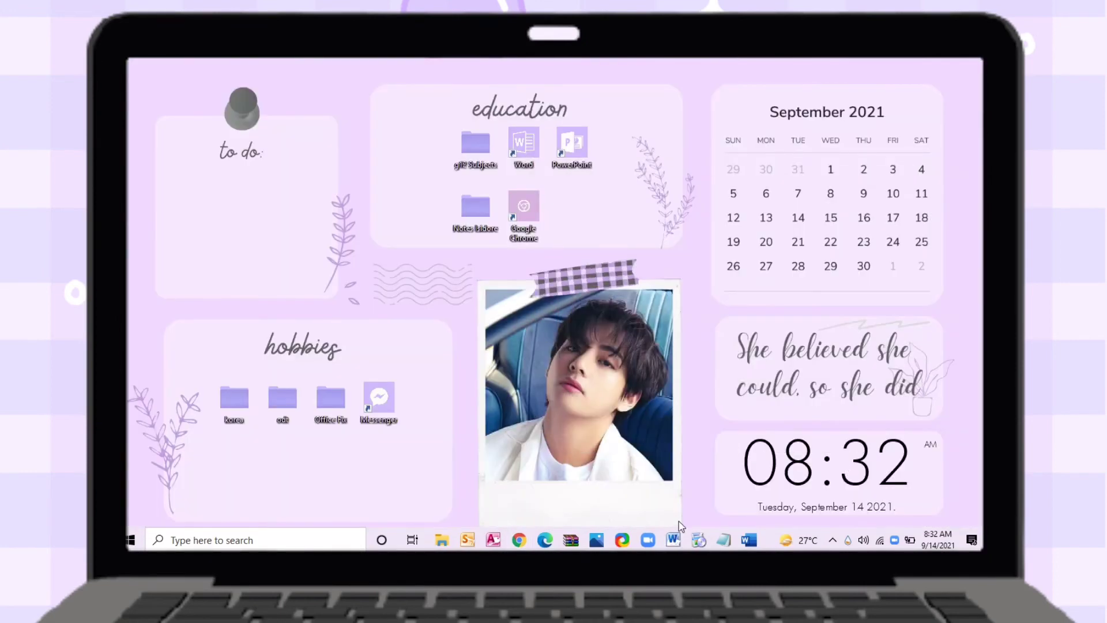
left_click(848, 542)
left_click(384, 171)
left_click(330, 236)
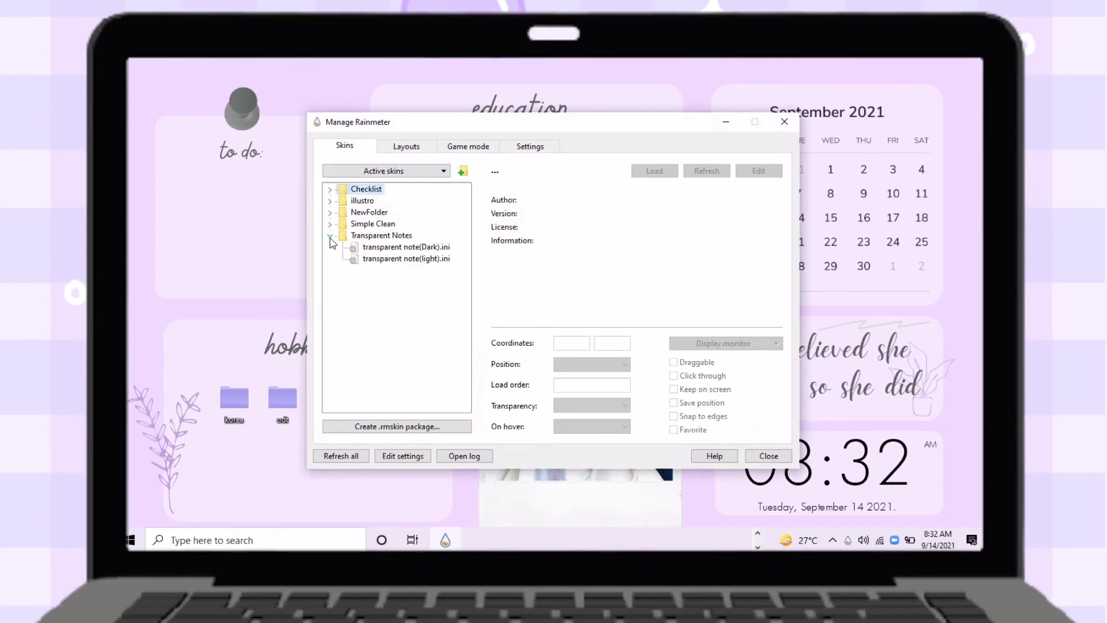
left_click(424, 260)
double_click(369, 248)
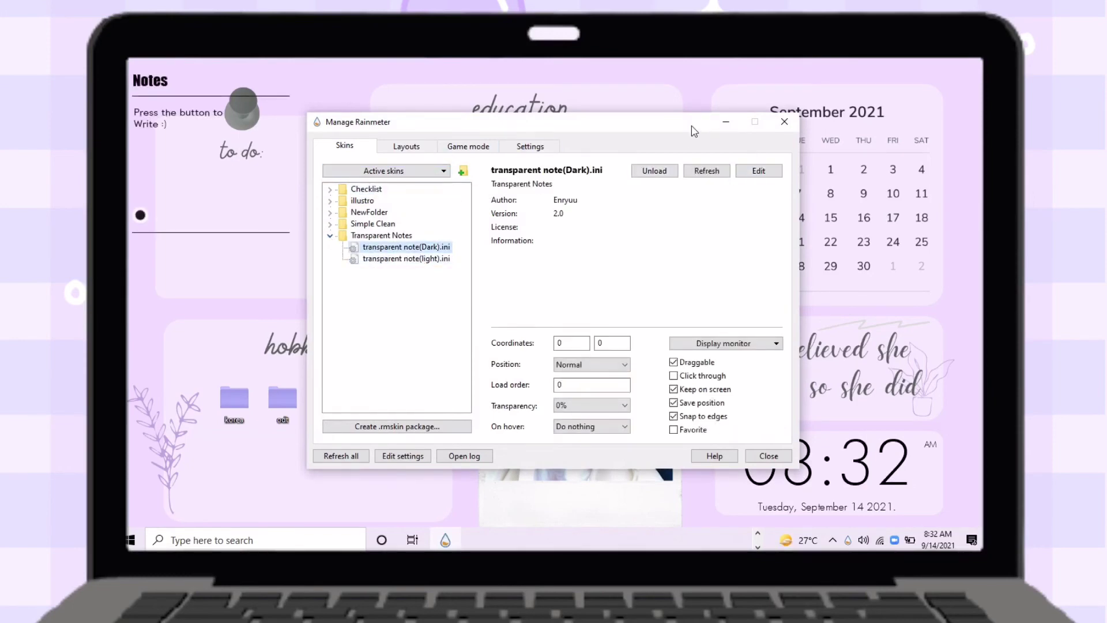
Close the Rainmeter manager and position the notes widget inside the to-do box.
left_click_drag(692, 127, 825, 180)
left_click(862, 179)
mouse_move(185, 144)
left_mouse_down()
mouse_move(143, 94)
mouse_move(196, 151)
mouse_move(173, 151)
mouse_move(182, 151)
left_mouse_up()
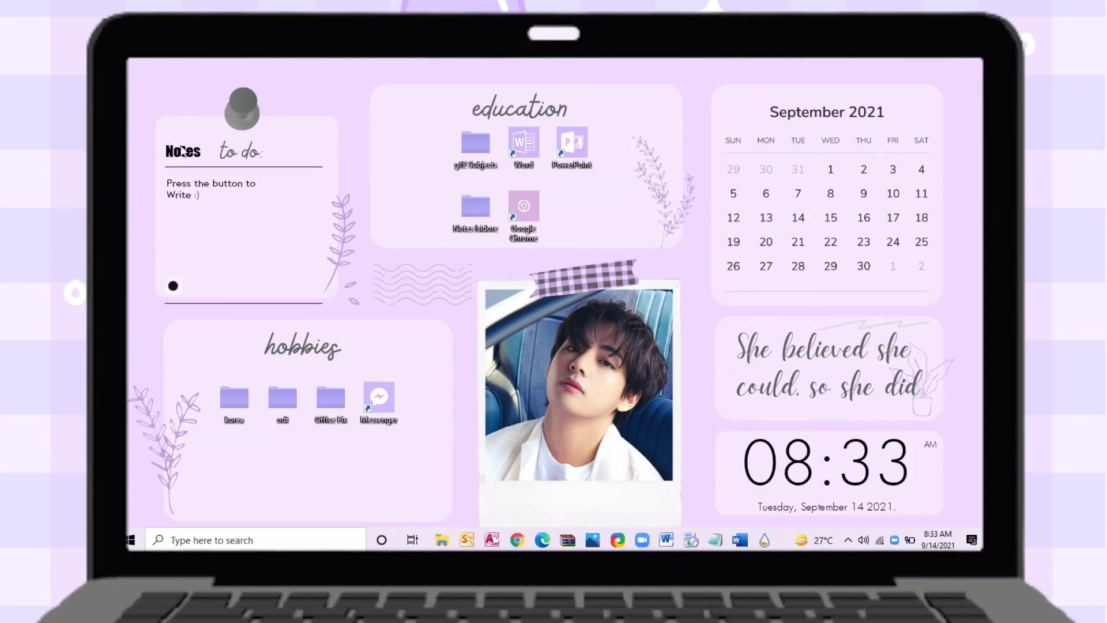
left_click_drag(173, 287, 171, 279)
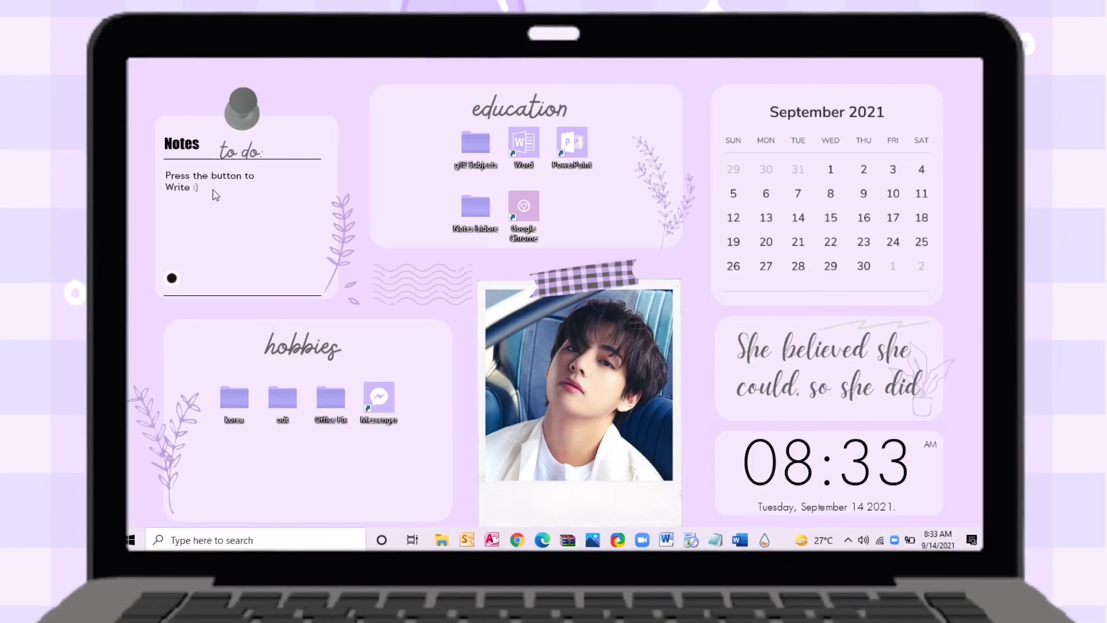
Replace the note's text with "Activity # 1 in Physics" and "Activity #1 in contemp" on separate lines, and save it.
left_click(171, 277)
left_click_drag(576, 120, 536, 117)
left_click_drag(407, 151, 262, 150)
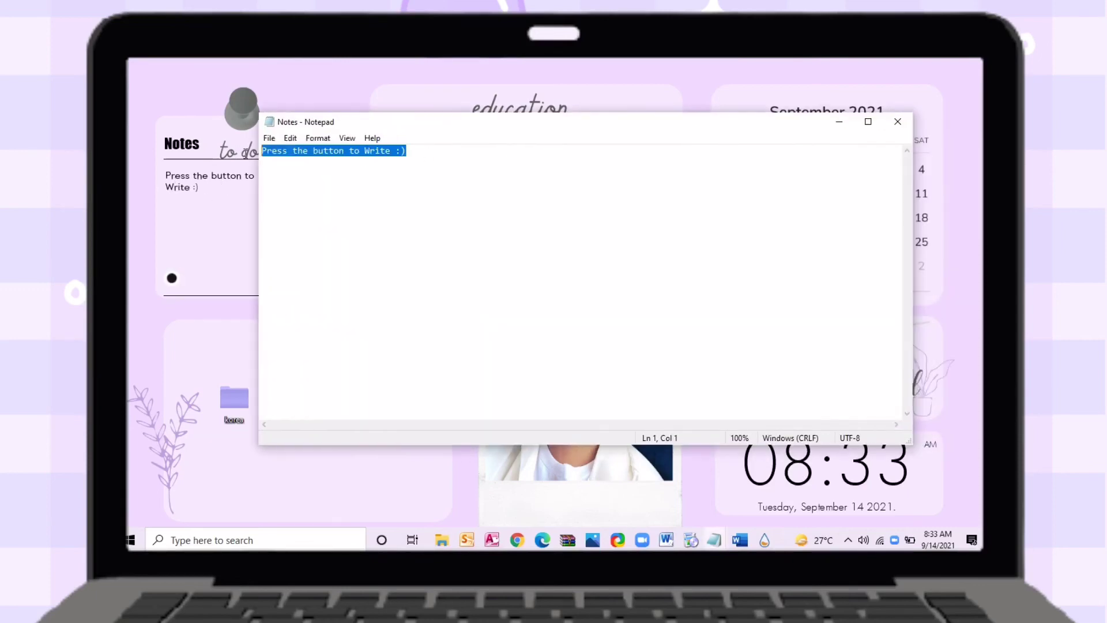
key("BackSpace")
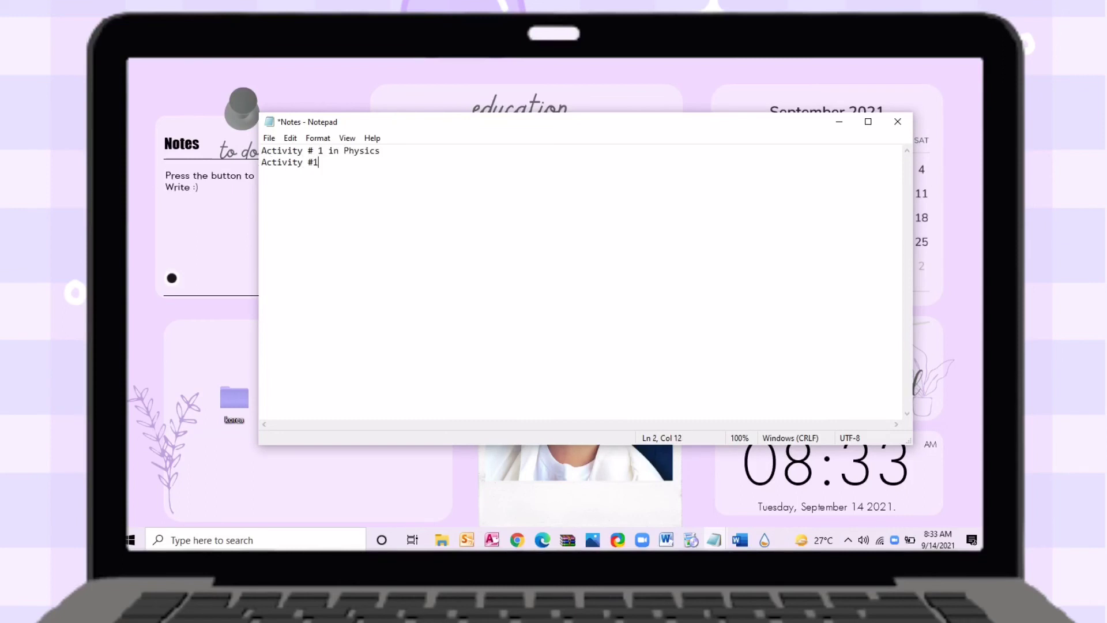
key("ctrl+s")
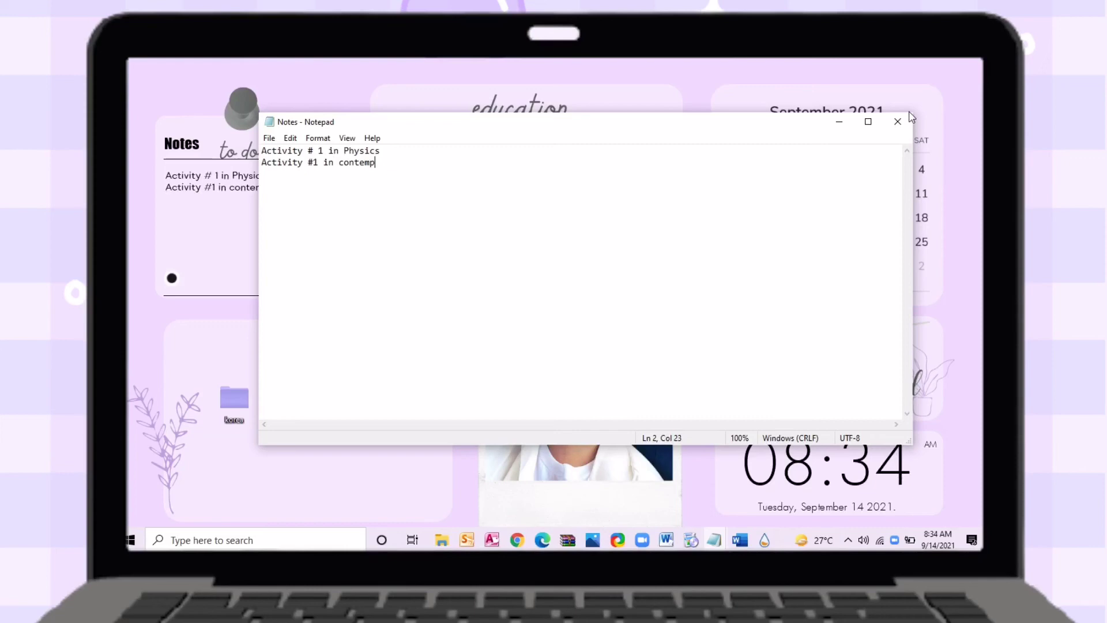
left_click(900, 121)
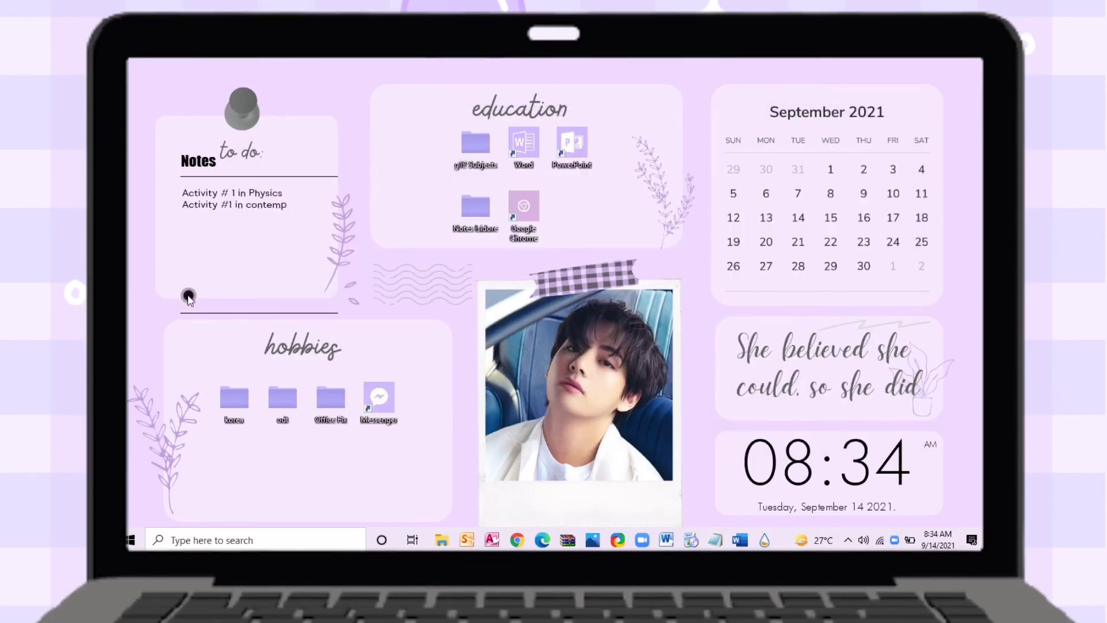
Realign the notes widget in the to-do box and open its transparent note(Dark) skin file for editing.
right_click(206, 171)
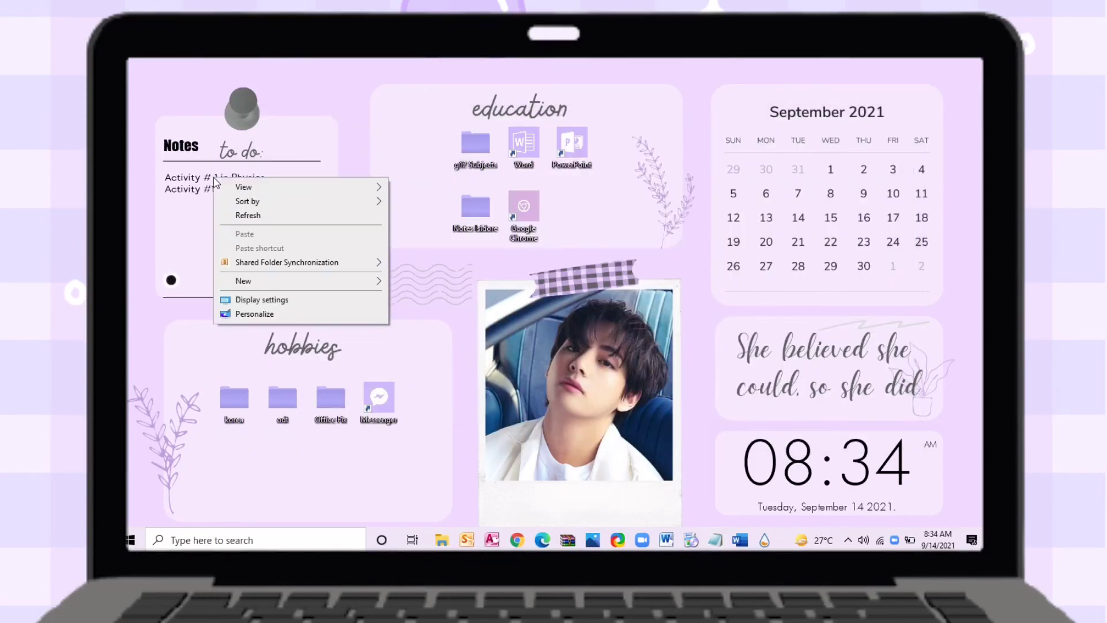
right_click(173, 167)
right_click(170, 150)
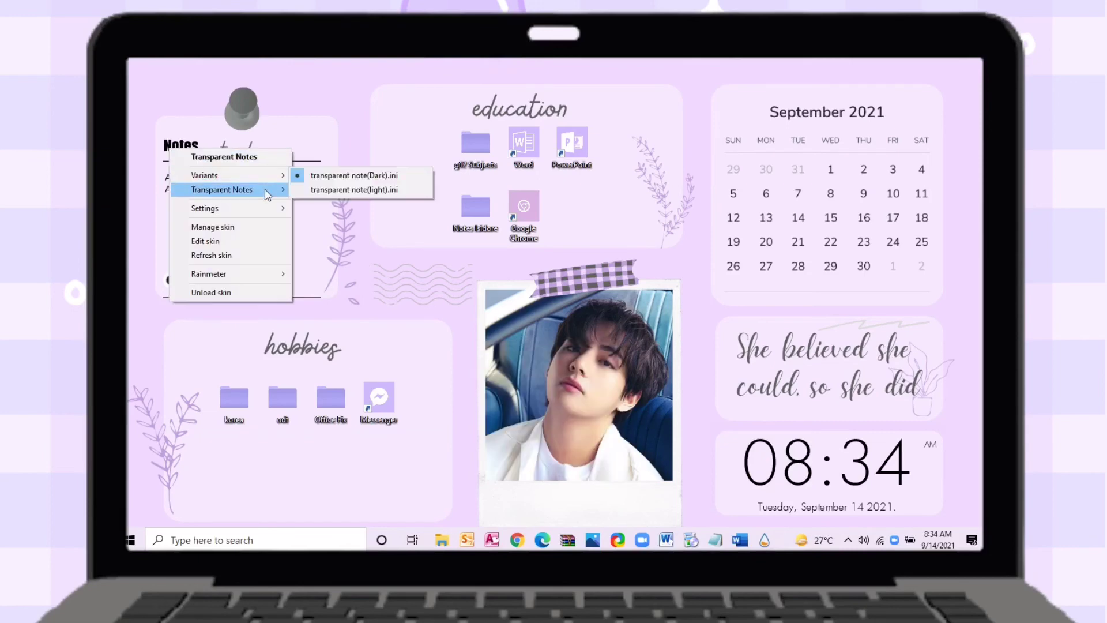
left_click(229, 228)
left_click(893, 227)
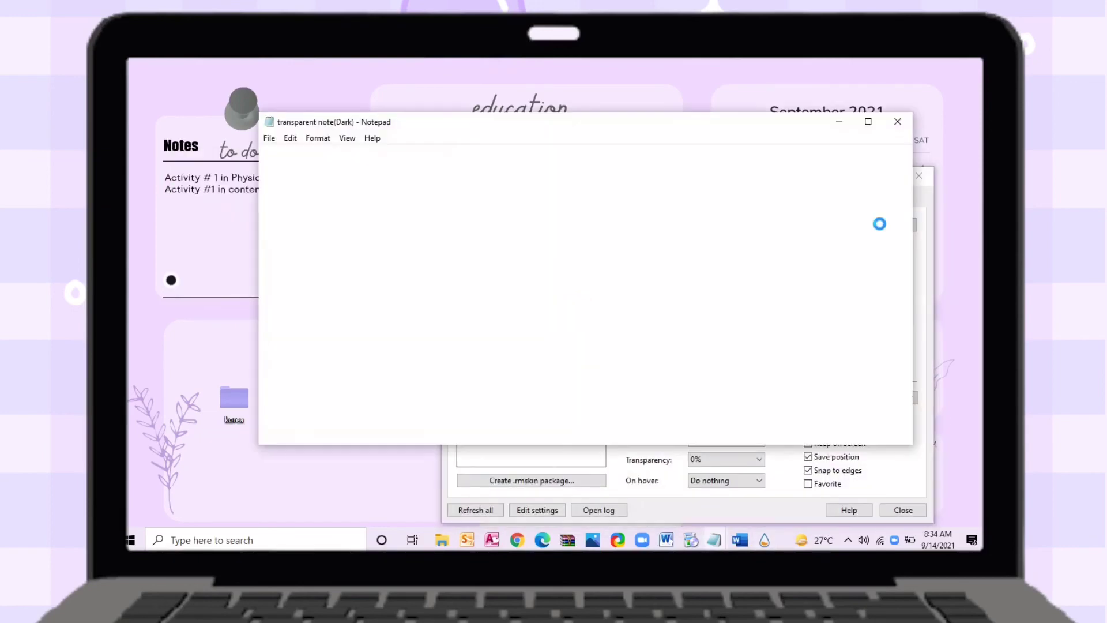
Set W and H to 300 in the skin's BlockBackground section and clear the Title variable's value.
scroll(791, 280, "down", 2)
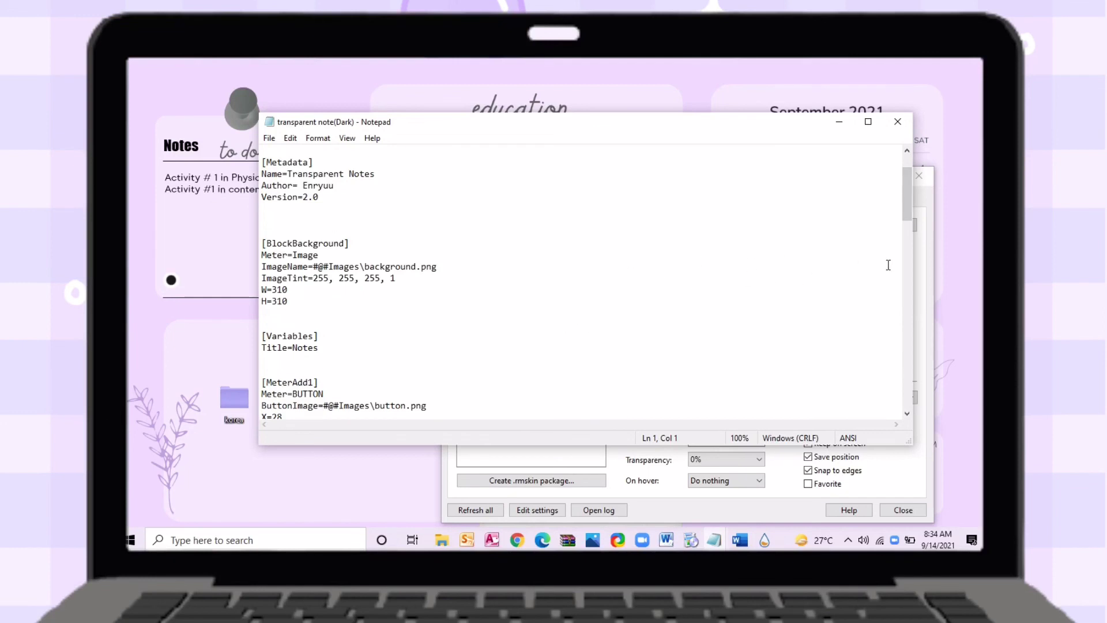
left_click(290, 290)
key("BackSpace")
key("BackSpace")
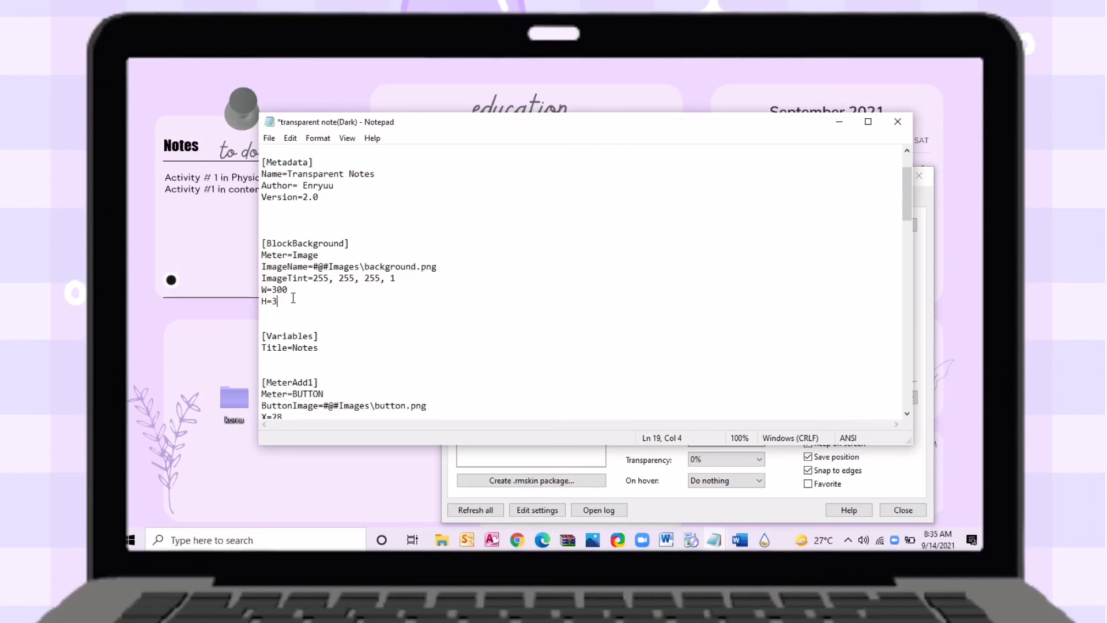
mouse_move(296, 349)
left_mouse_down()
mouse_move(315, 350)
mouse_move(292, 349)
left_mouse_up()
key("BackSpace")
Set FontFace to Margin in the MeasureTitle section and save the skin file.
scroll(739, 299, "down", 2)
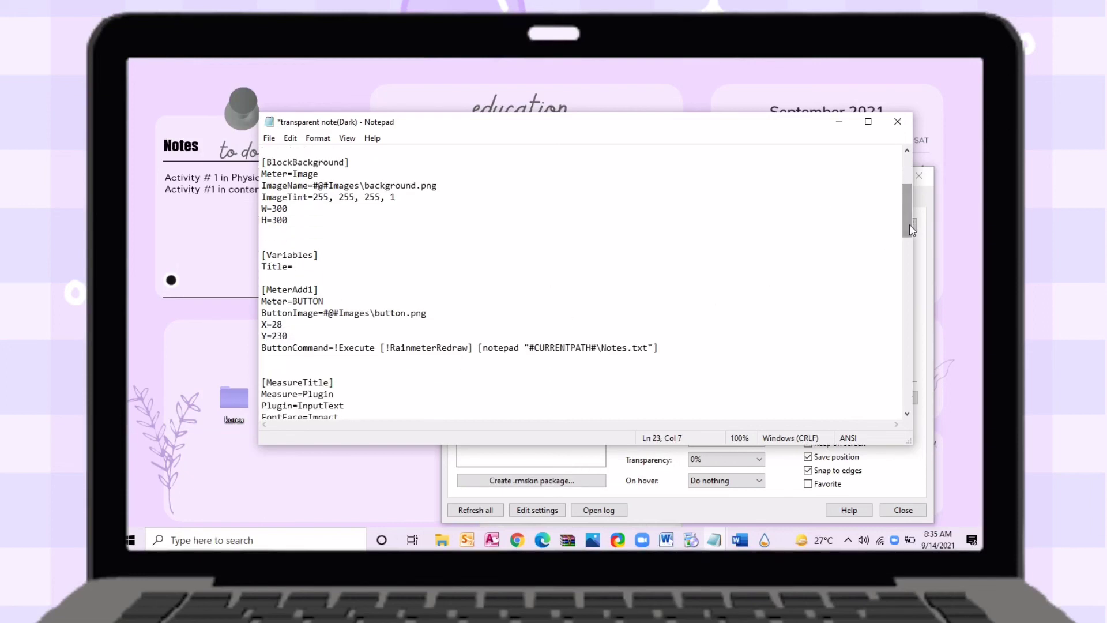
left_click_drag(909, 203, 912, 236)
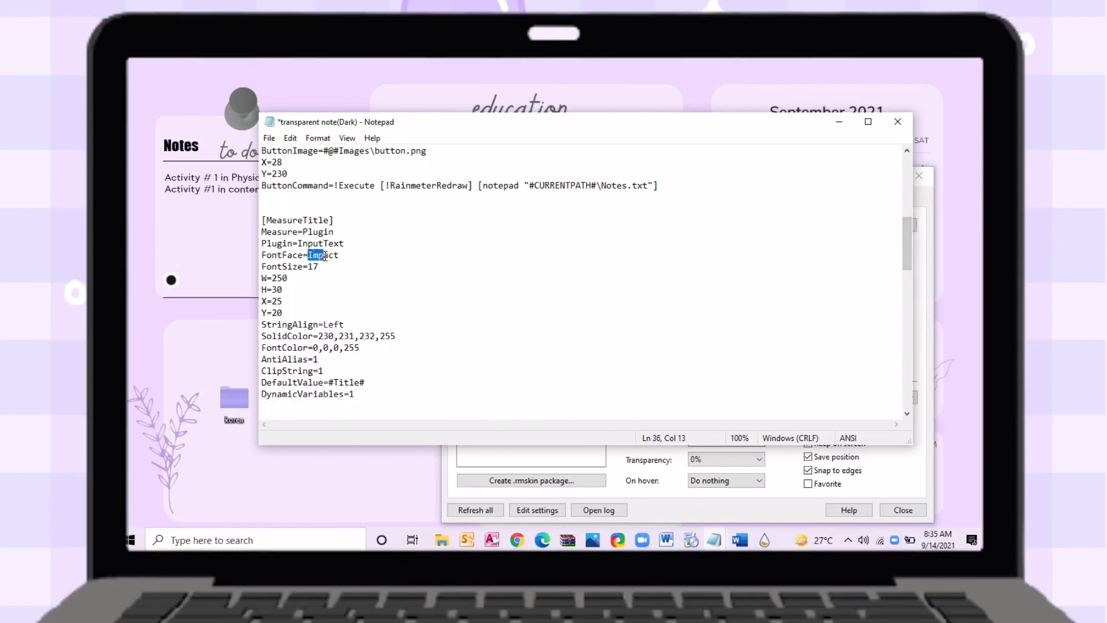
left_click_drag(308, 256, 340, 255)
type("Margin")
key("Down")
key("Down")
key("Down")
left_click(605, 223)
key("ctrl+s")
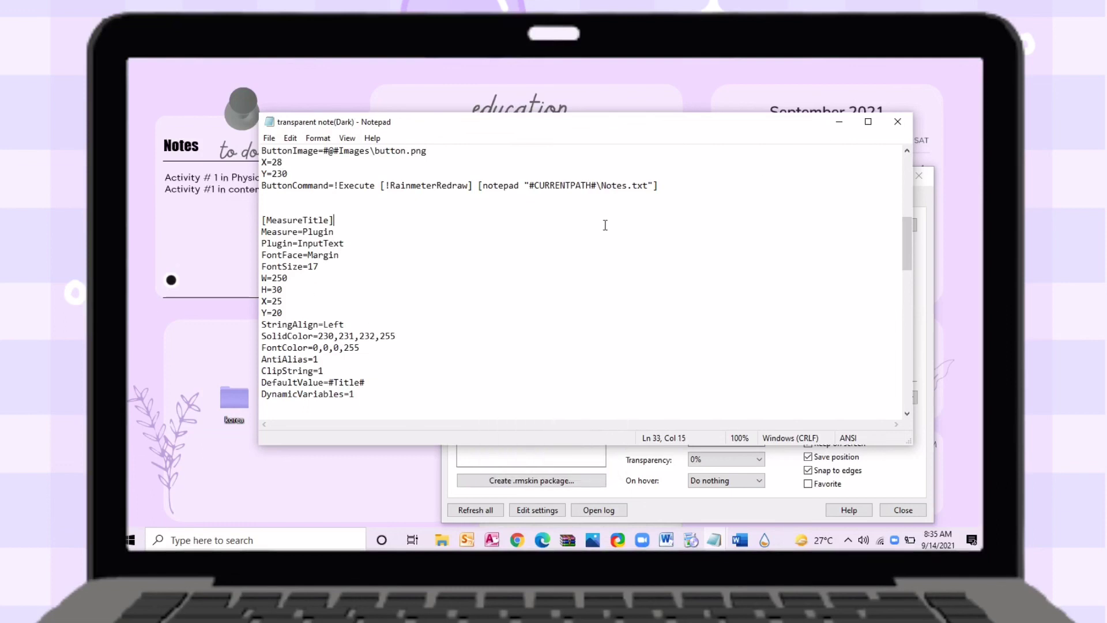
Close the skin file, refresh the notes skin and nudge the widget into place under the to-do heading.
left_click(898, 122)
left_click(841, 225)
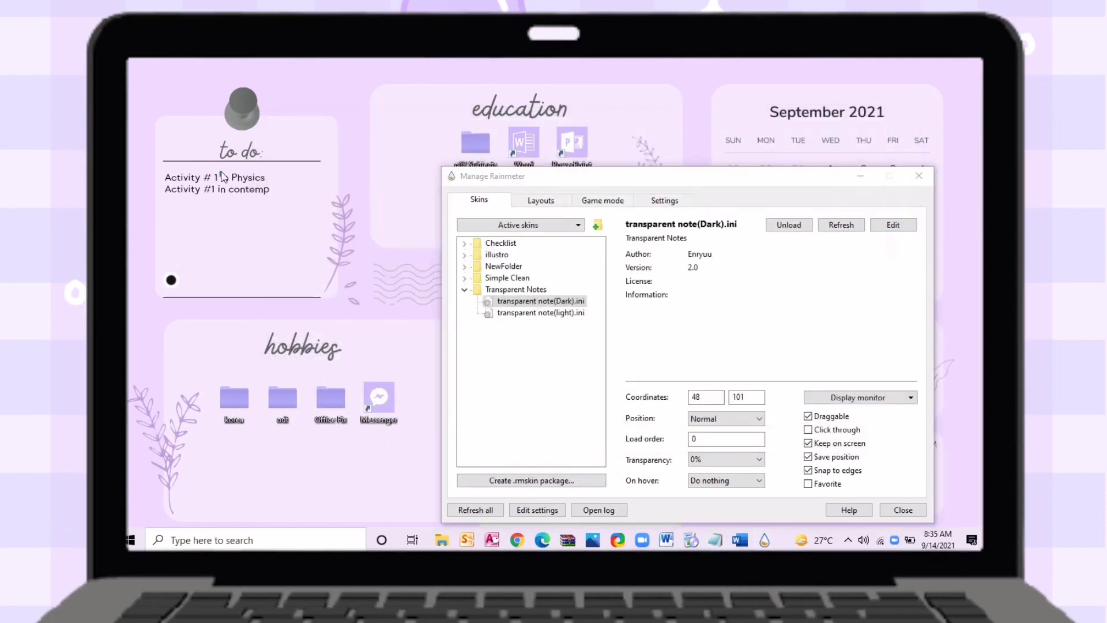
left_click_drag(279, 177, 237, 173)
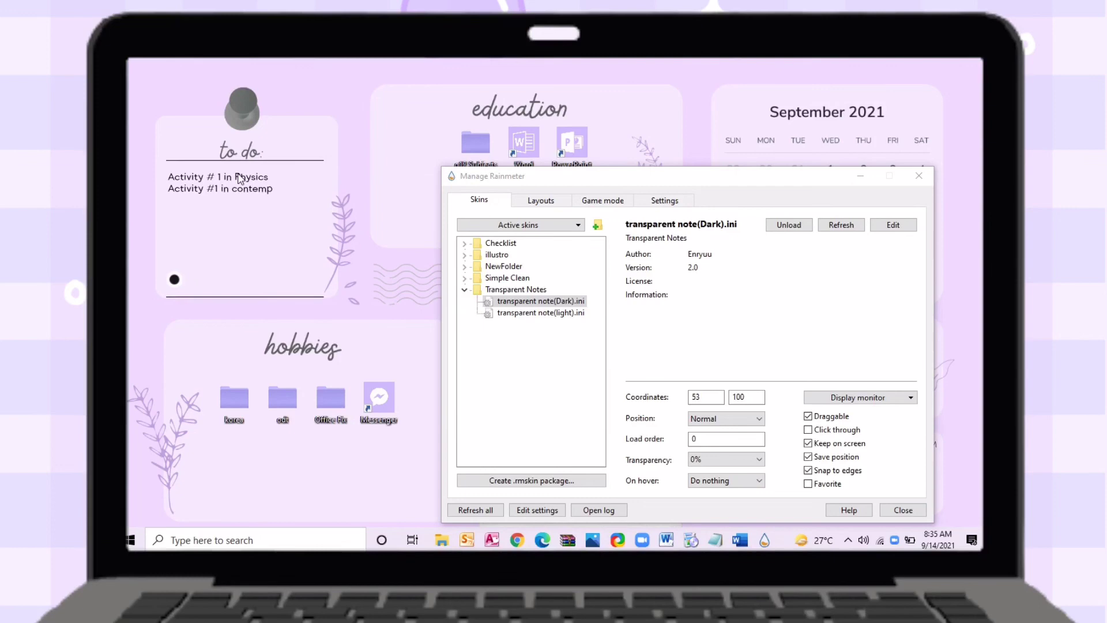
left_click(825, 223)
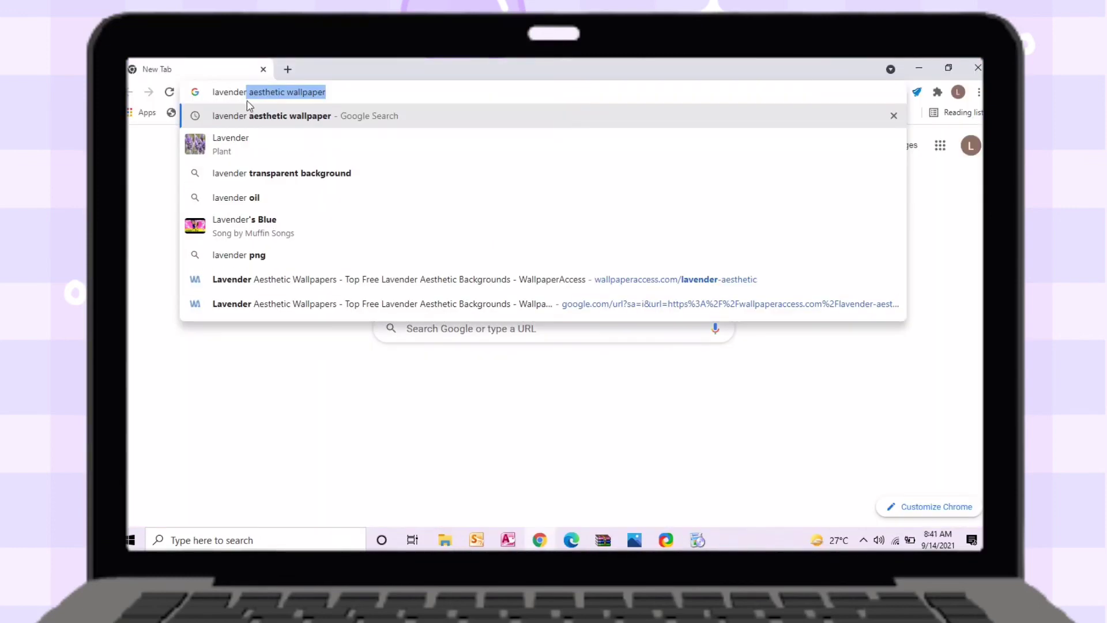
Run an image search for "lavender aesthetic desktop wallpaper" on Google.
key("Return")
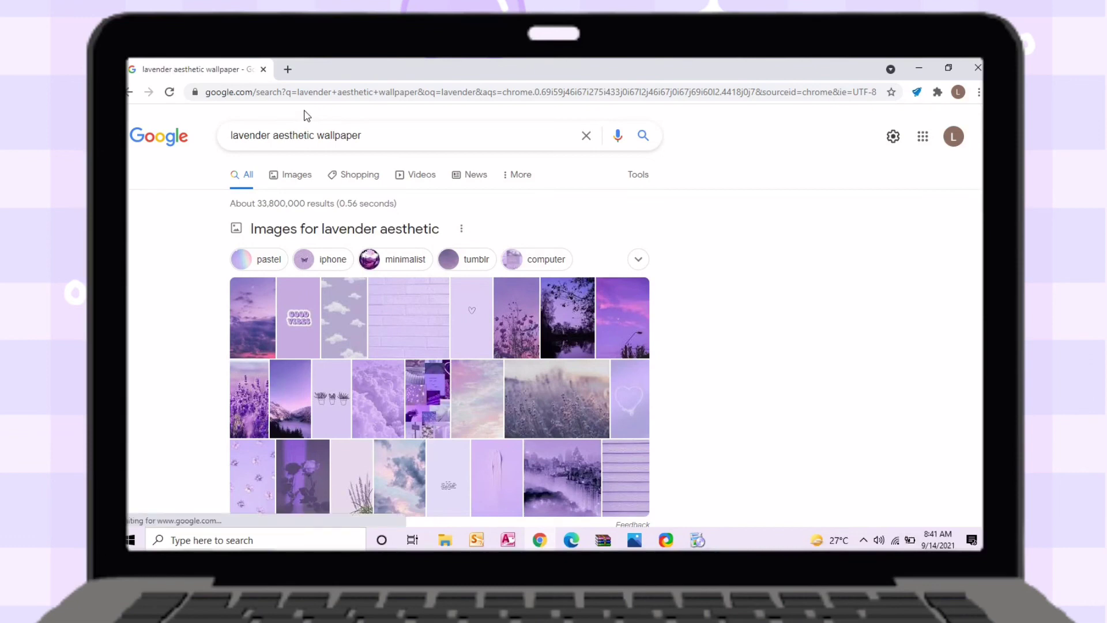
left_click(293, 175)
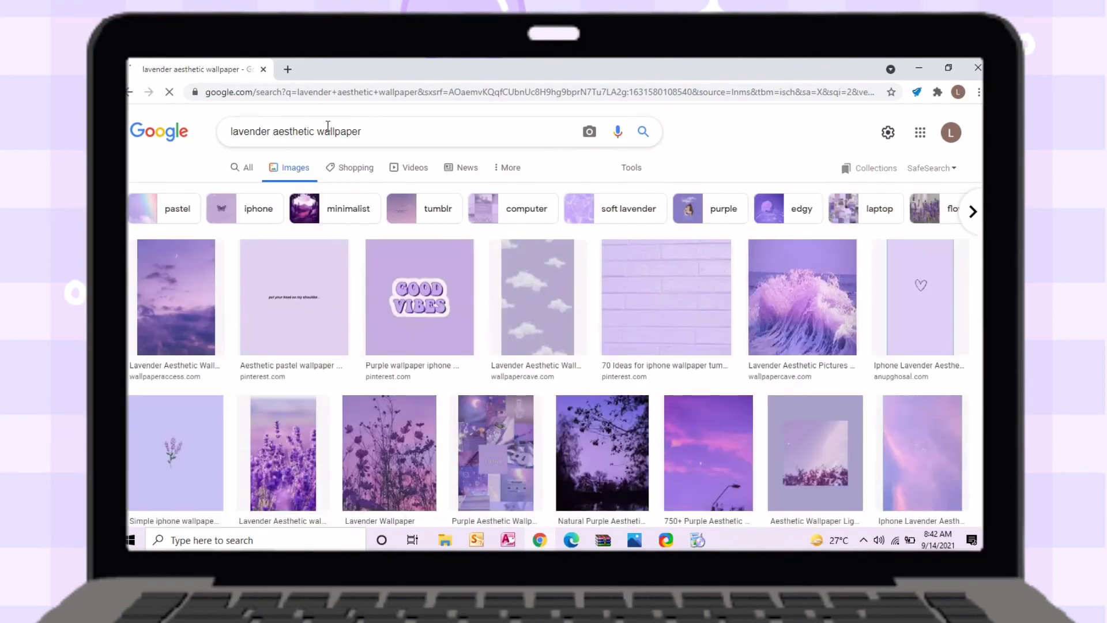
left_click(323, 131)
type("desktop")
key("Return")
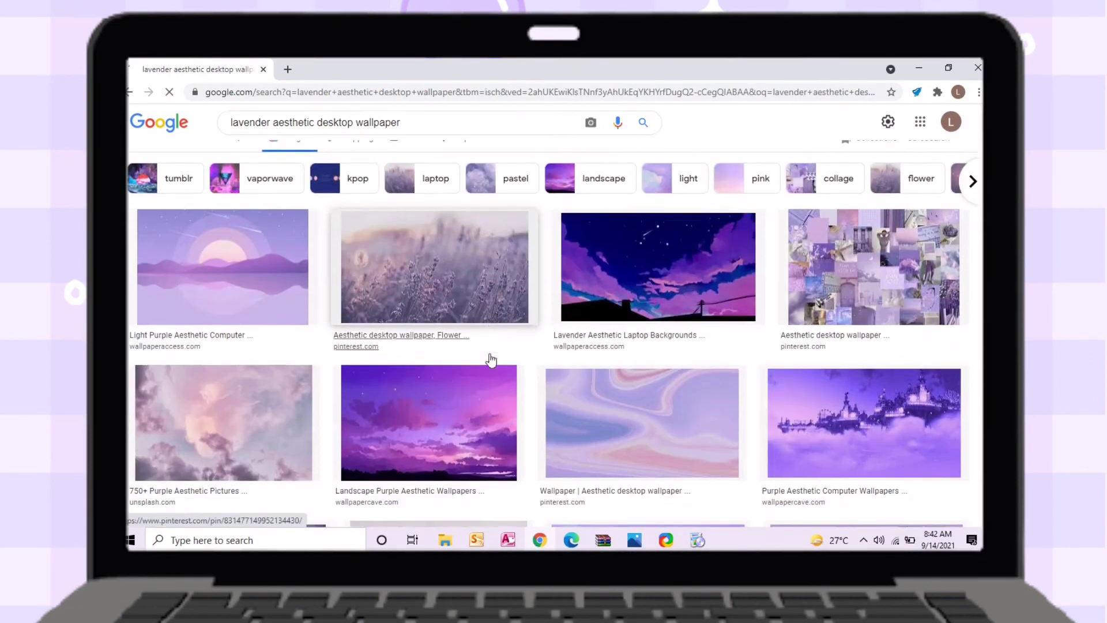
Browse the image results and open the preview of the Light Purple Aesthetic Computer wallpaper from WallpaperAccess.
scroll(524, 410, "down", 2)
scroll(521, 398, "up", 2)
scroll(519, 391, "down", 5)
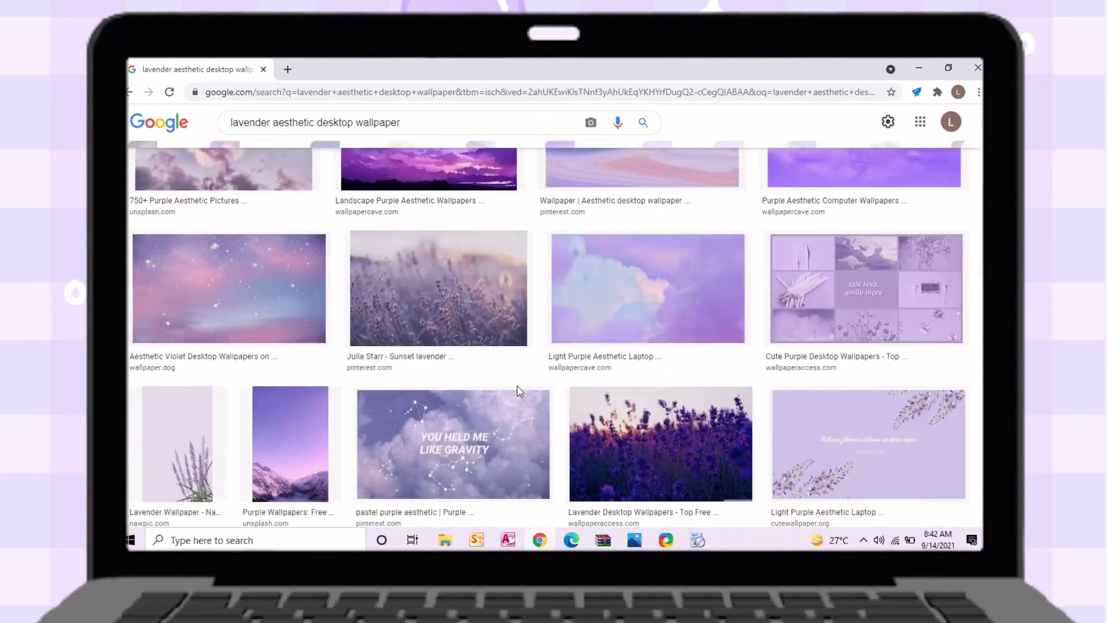
scroll(518, 390, "up", 5)
left_click(261, 289)
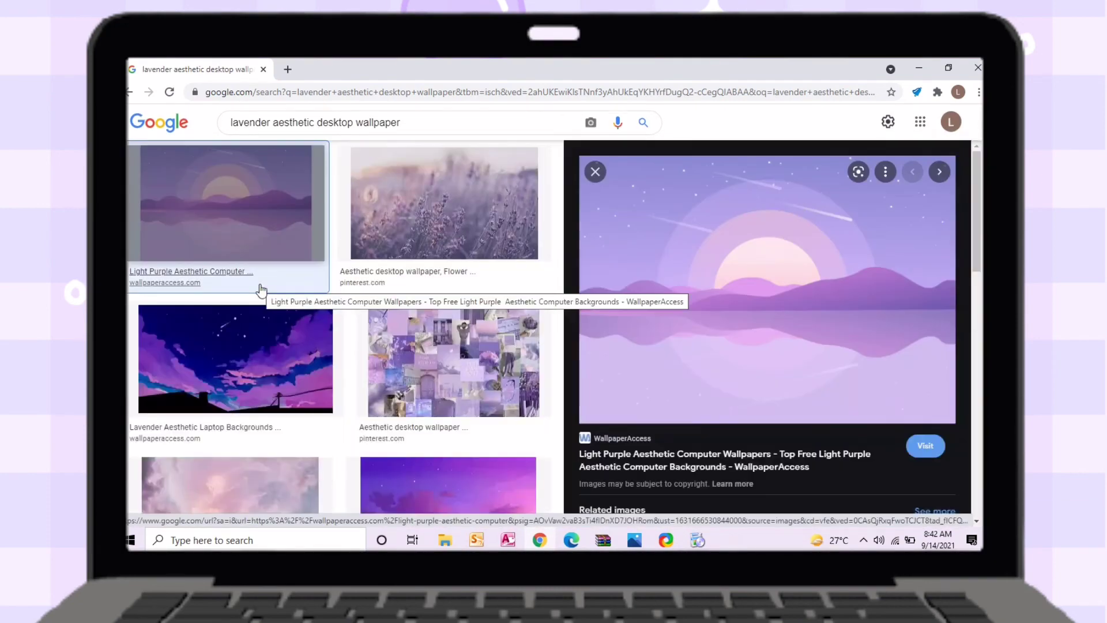
Save the previewed purple sunset wallpaper to Downloads as the PNG image 632832, with a new browser tab opened alongside.
right_click(711, 297)
left_click(810, 448)
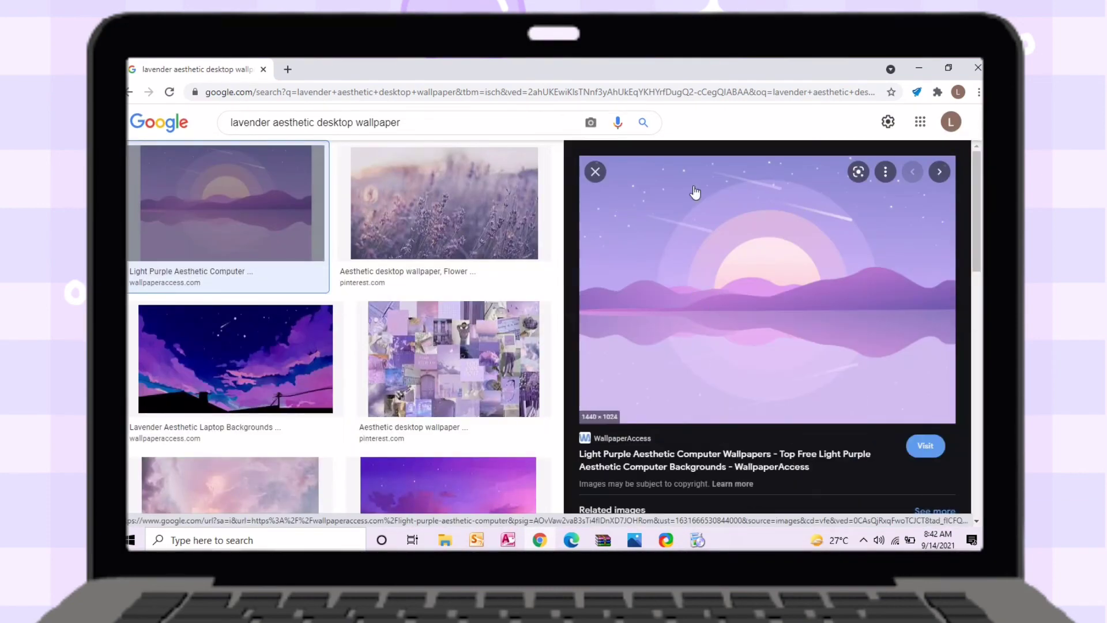
left_click(288, 70)
key("ctrl+Tab")
right_click(578, 245)
left_click(665, 385)
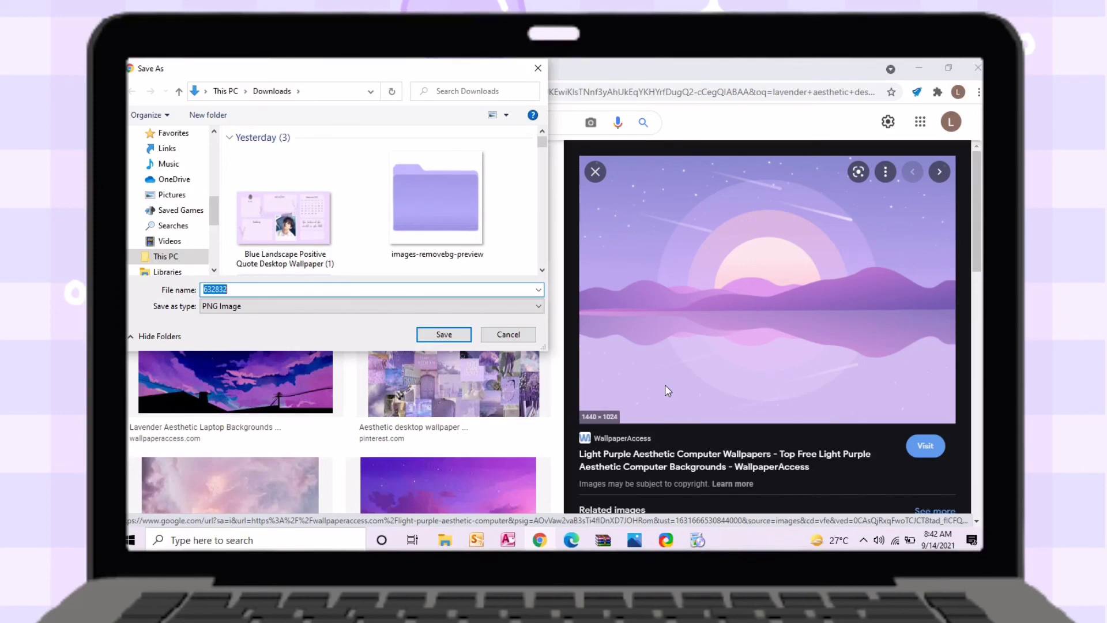
key("Return")
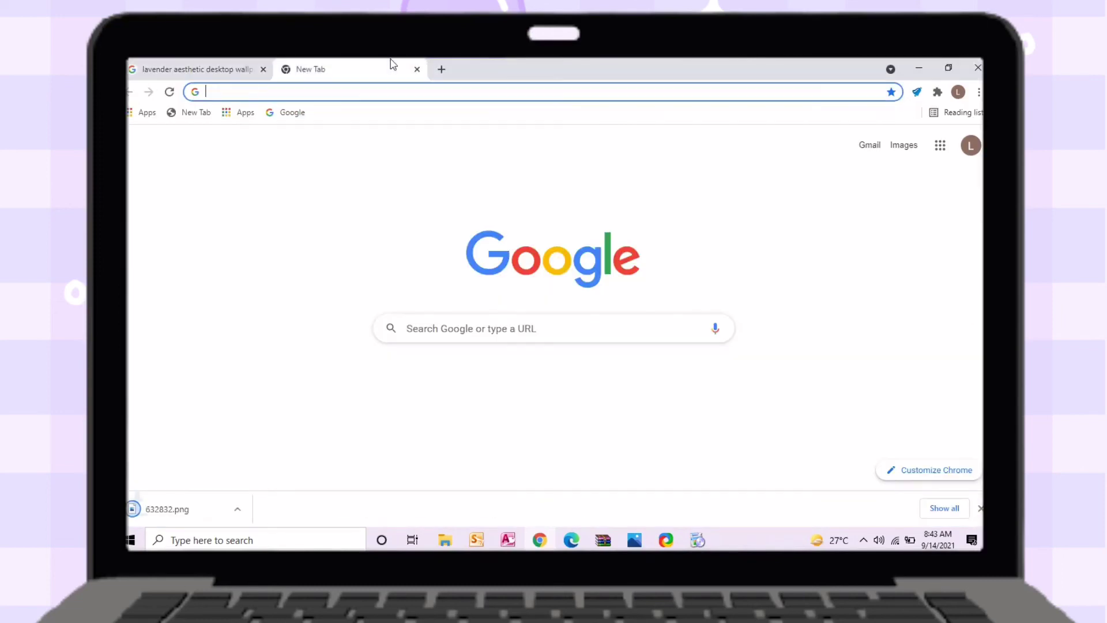
Customize Chrome from the new tab page by selecting the white and light purple color theme.
left_click(926, 472)
left_click(374, 274)
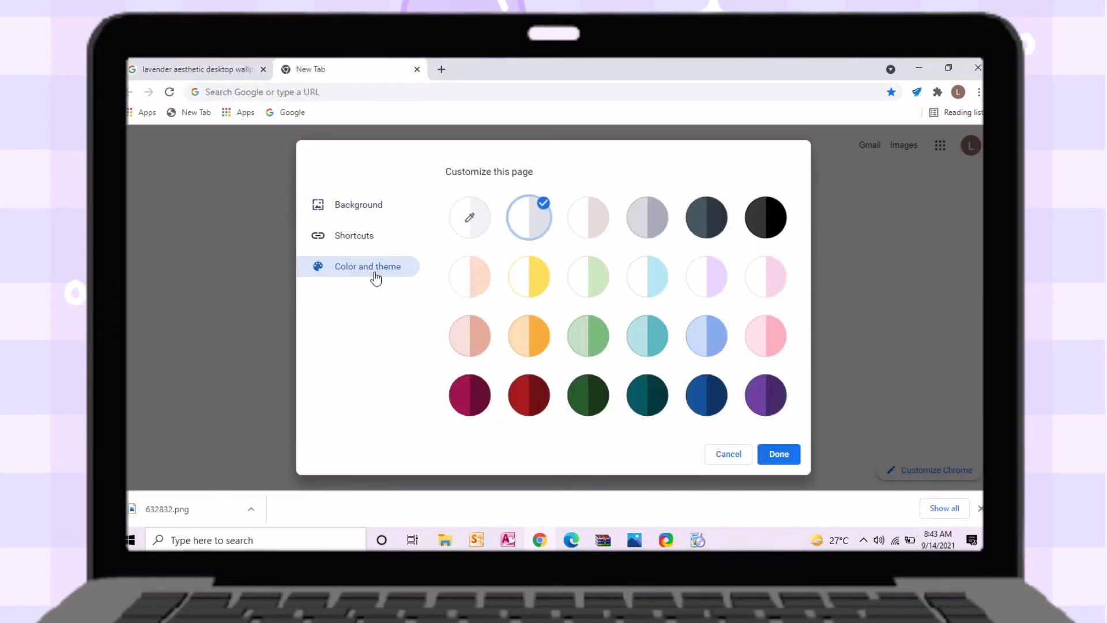
left_click(701, 288)
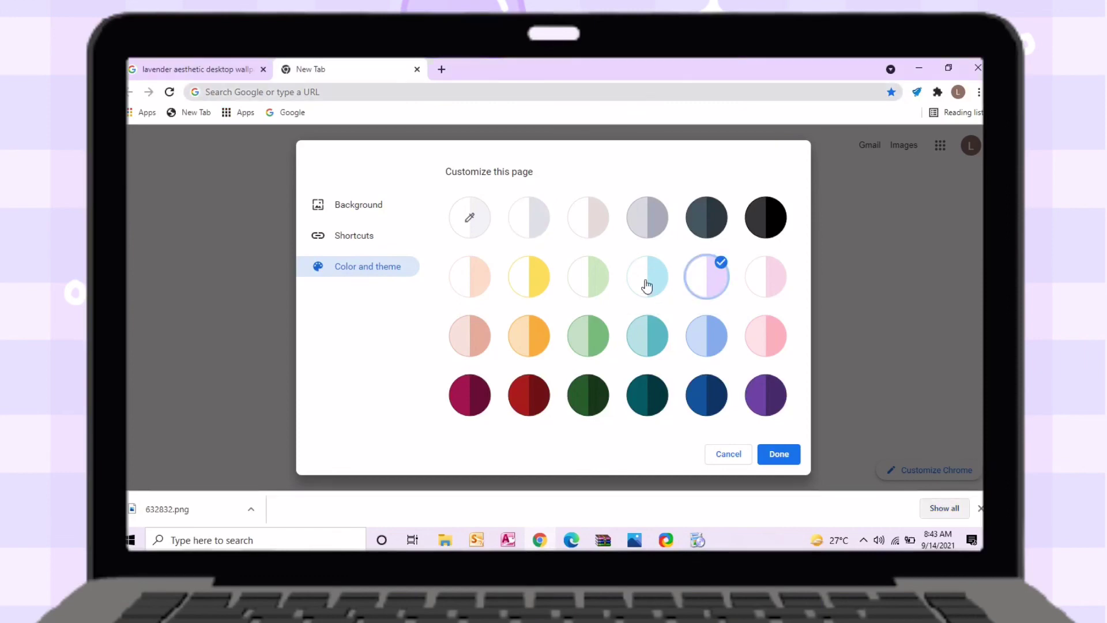
Upload the image 632832 from Downloads as the new tab page's background.
left_click(322, 205)
left_click(513, 262)
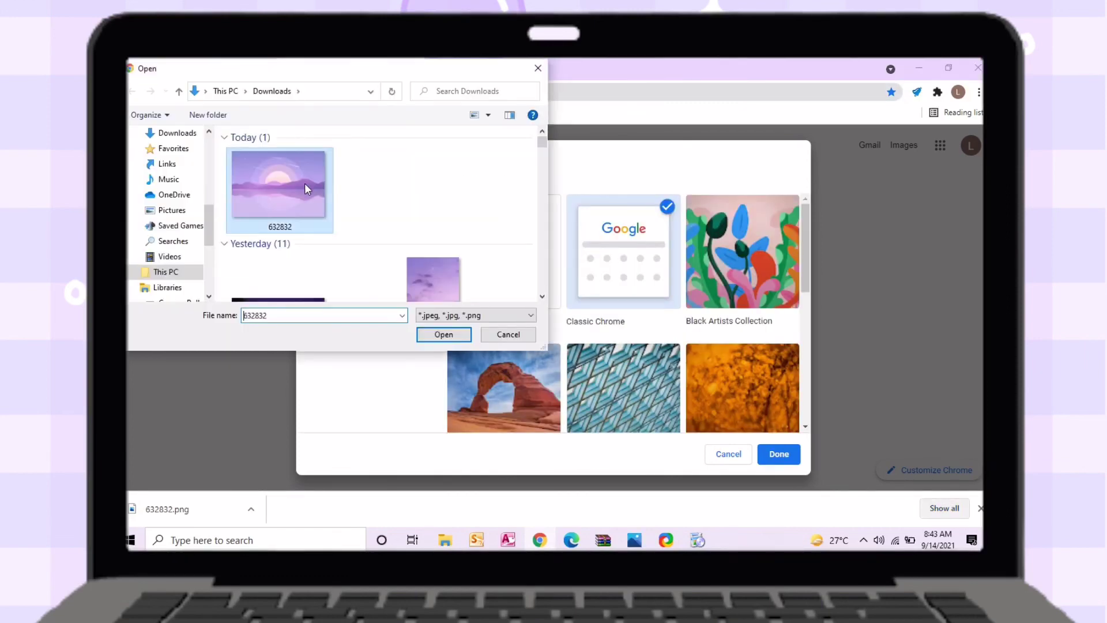
double_click(305, 182)
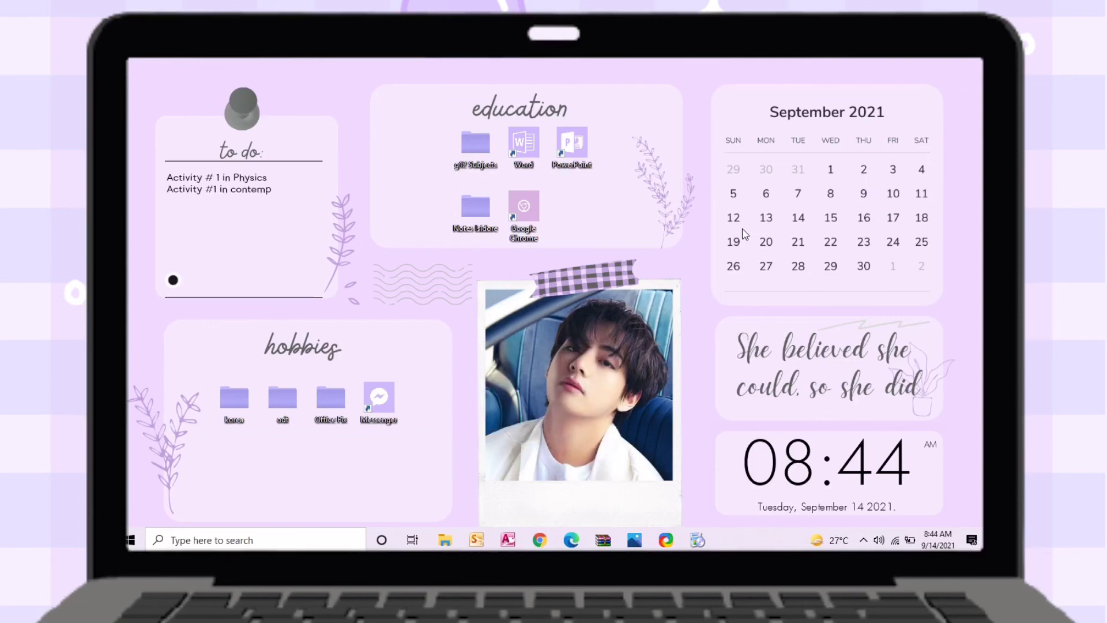
left_click(863, 541)
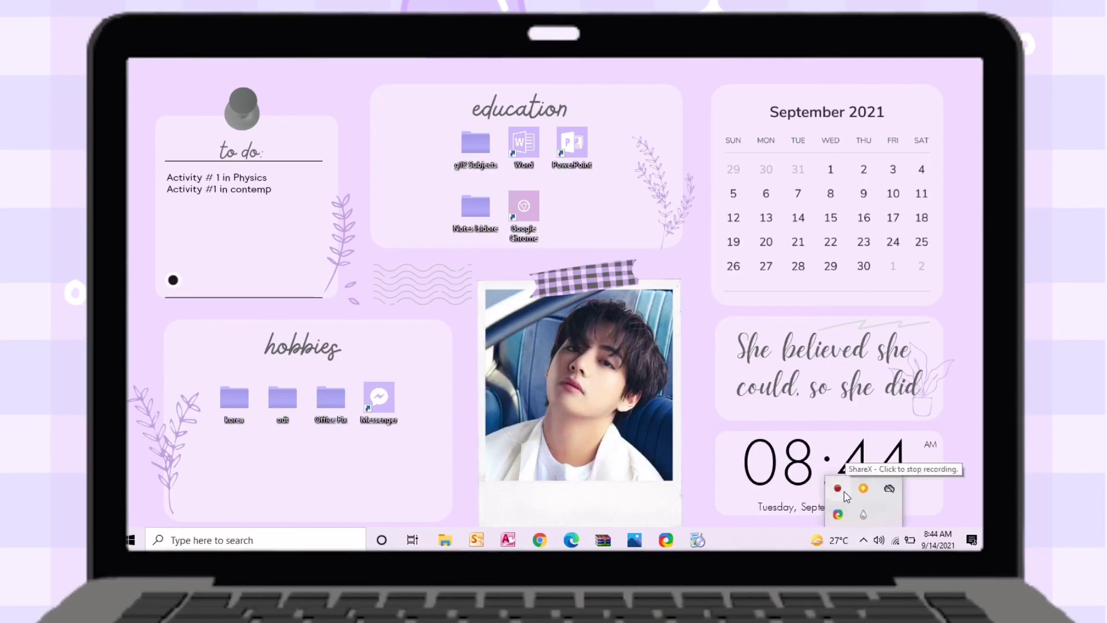